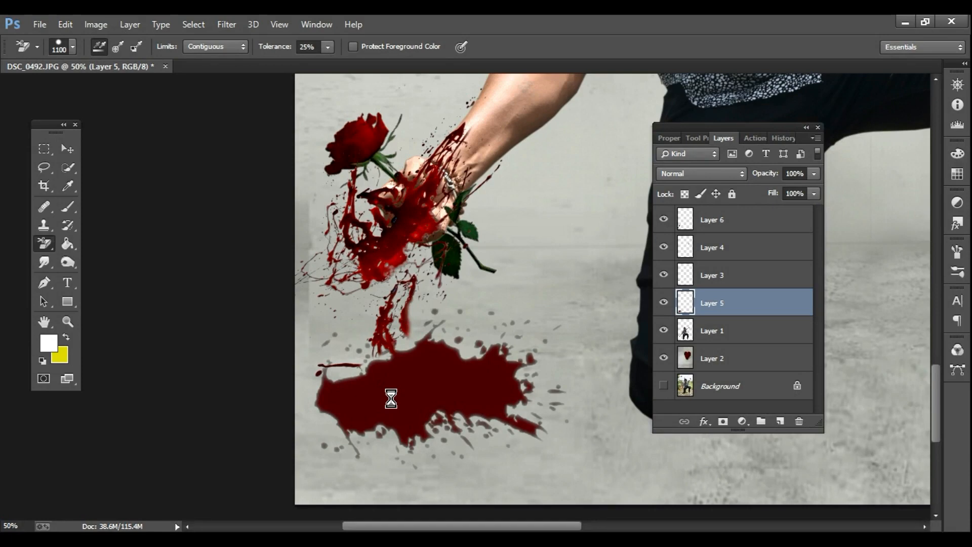
Step: Remove the grey fringe around the blood pool on Layer 5 with the Background Eraser at 25% tolerance
key(ctrl+plus)
key(ctrl+plus)
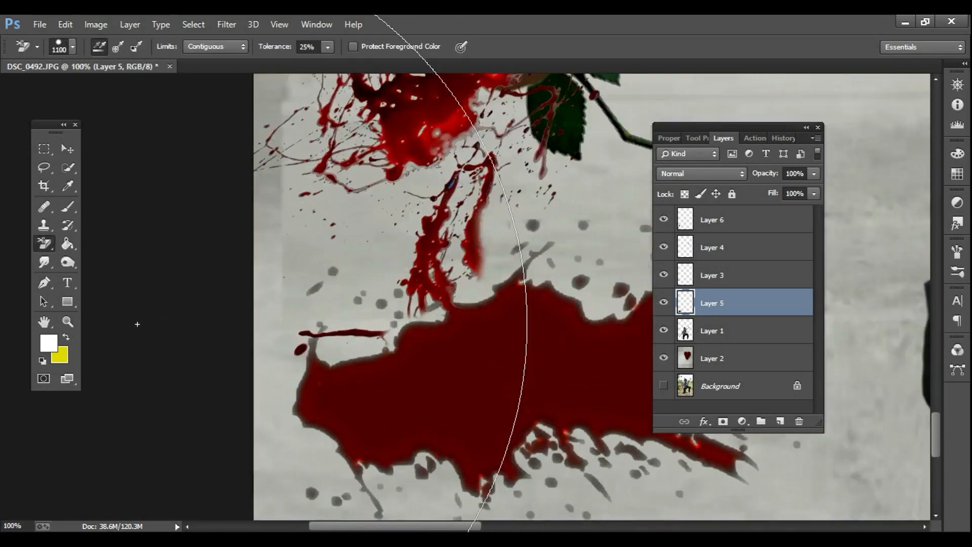
click(313, 348)
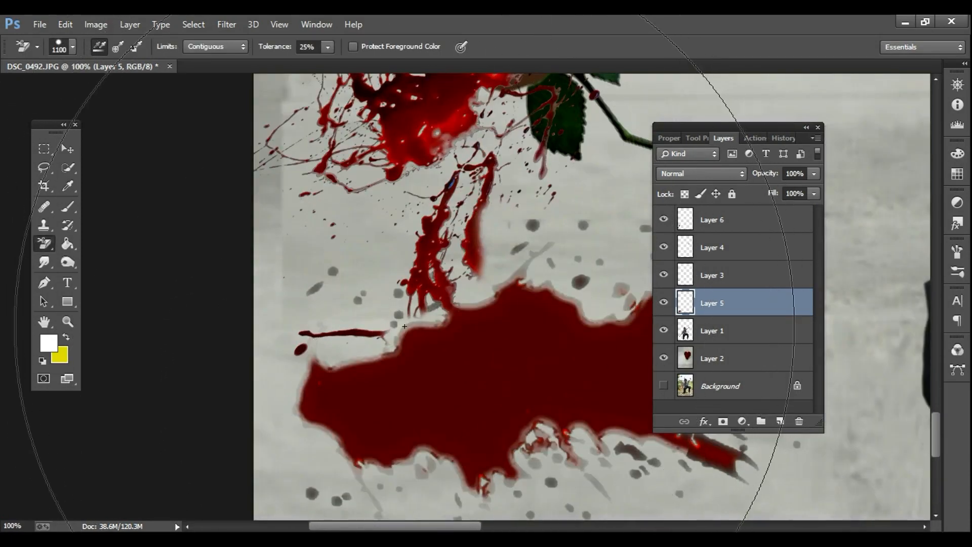
click(405, 326)
Step: Add a new empty layer directly beneath the man's cutout layer, above the heart background
key(alt+space)
alt+click(460, 355)
alt+click(460, 355)
alt+click(461, 355)
alt+click(461, 355)
alt+click(461, 356)
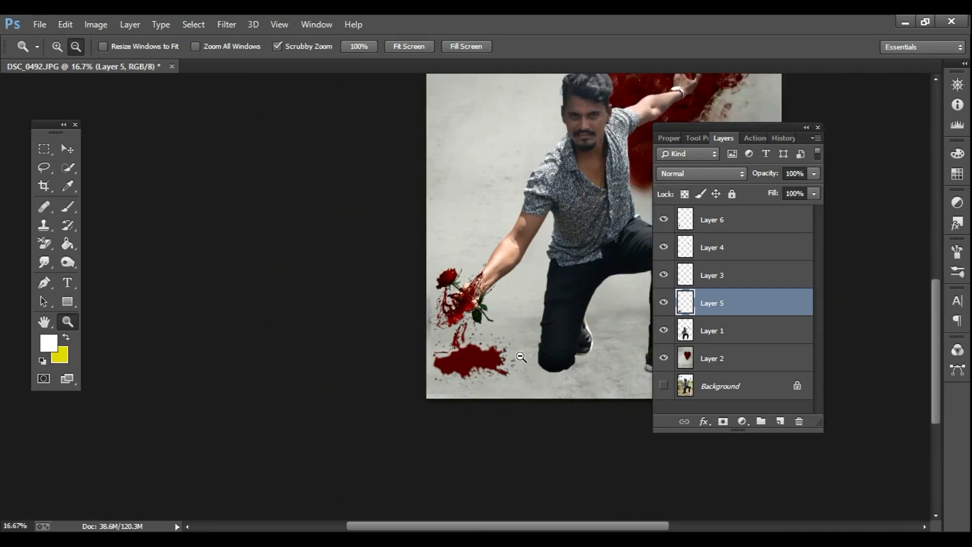
alt+click(520, 357)
key(alt+space)
alt+click(495, 294)
ctrl+click(495, 439)
ctrl+click(494, 442)
ctrl+click(494, 446)
ctrl+click(494, 450)
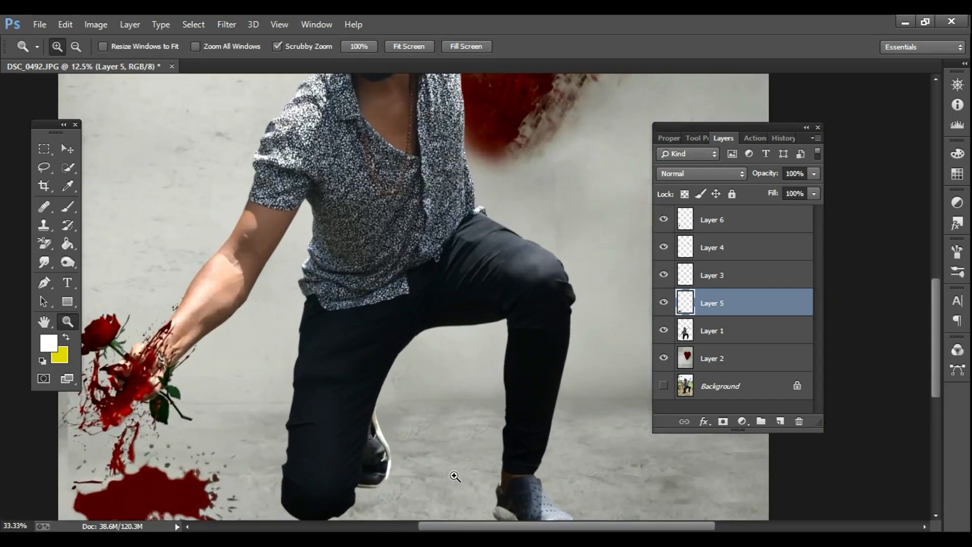
ctrl+click(455, 476)
ctrl+click(271, 390)
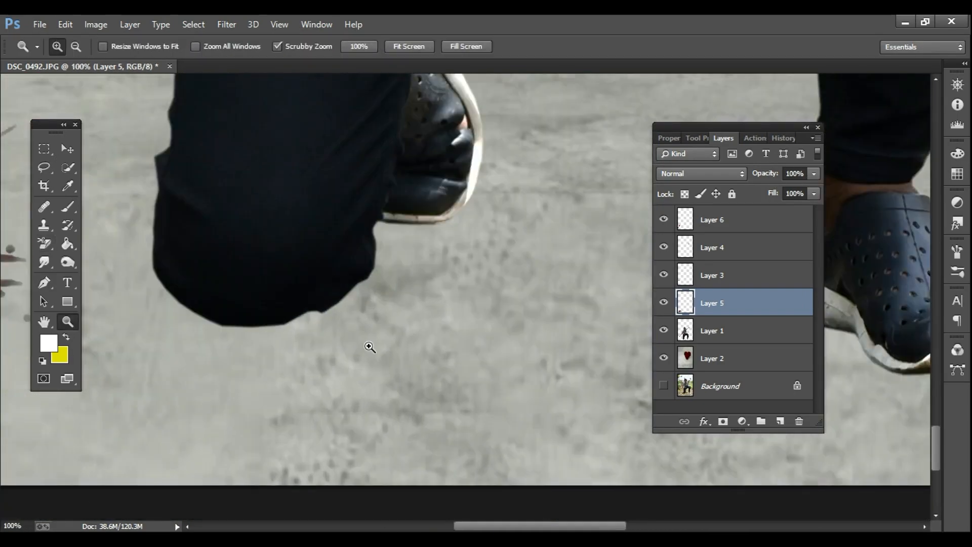
click(711, 335)
click(780, 421)
drag(723, 338, 682, 365)
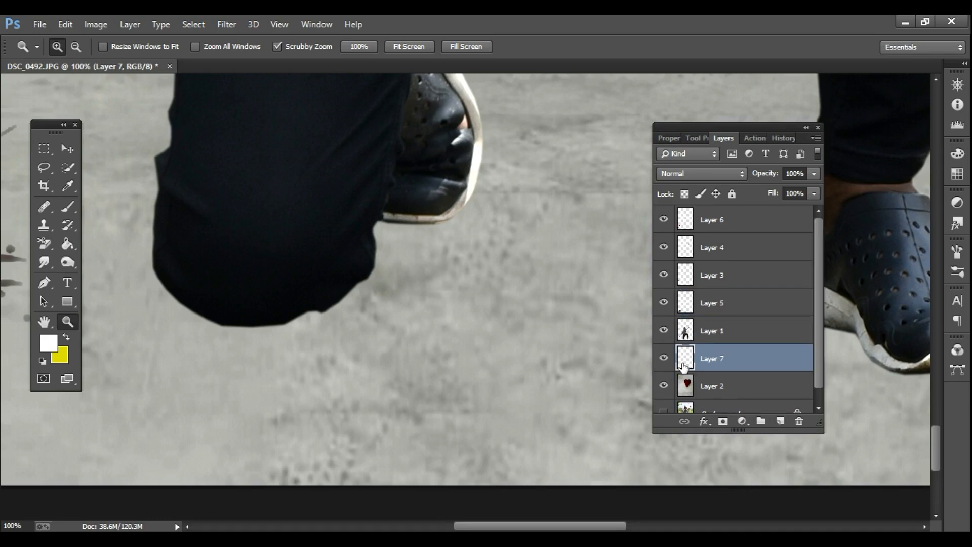
Step: Paint black (000000) contact shadows under the kneeling leg and both shoes on the new layer with a 50 px brush
click(68, 206)
click(48, 343)
text(000000)
key(Return)
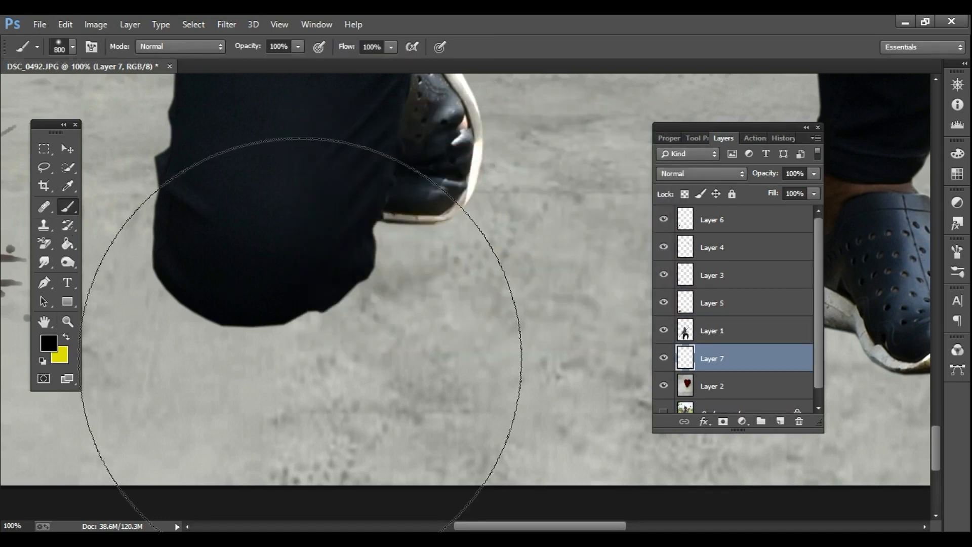
key(bracketleft)
key(bracketleft)
key(bracketleft)
key(bracketleft)
key(bracketleft)
key(bracketleft)
key(bracketleft)
key(bracketleft)
key(bracketleft)
key(bracketleft)
key(bracketleft)
key(bracketleft)
key(bracketleft)
key(bracketleft)
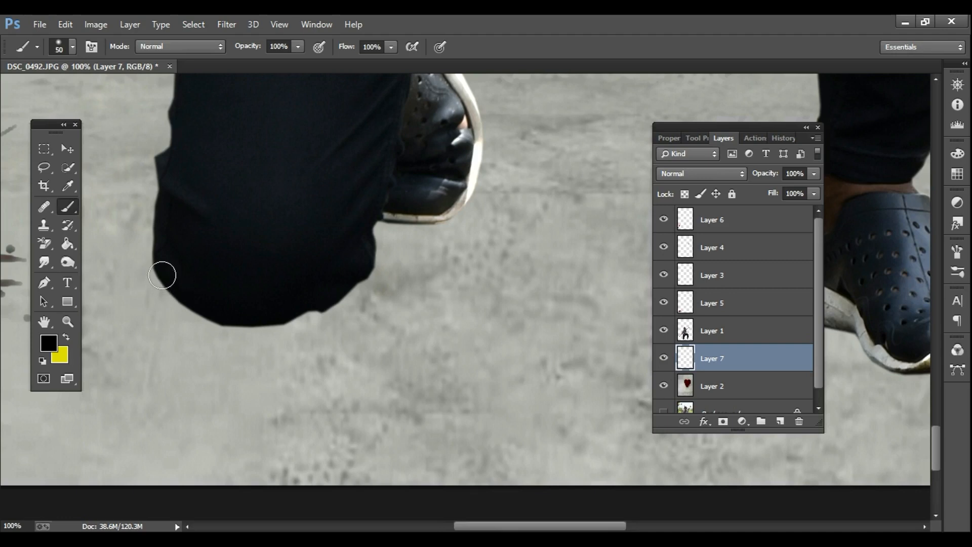
mouse_move(162, 275)
mouse_down()
mouse_move(226, 323)
mouse_move(343, 307)
mouse_move(236, 324)
mouse_up()
mouse_move(380, 213)
mouse_down()
mouse_move(447, 213)
mouse_move(377, 221)
mouse_up()
drag(413, 291, 34, 297)
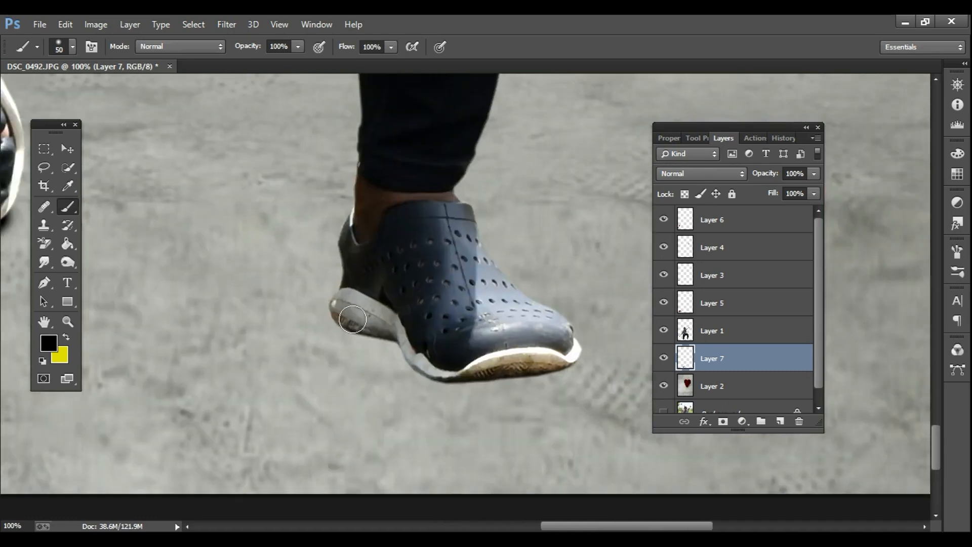
mouse_move(352, 319)
mouse_down()
mouse_move(446, 367)
mouse_move(528, 370)
mouse_move(568, 355)
mouse_move(451, 369)
mouse_move(359, 324)
mouse_move(417, 343)
mouse_up()
Step: Lower the contact shadow layer's opacity to 84%
key(z)
alt+click(418, 350)
alt+click(418, 351)
alt+click(417, 351)
alt+click(419, 351)
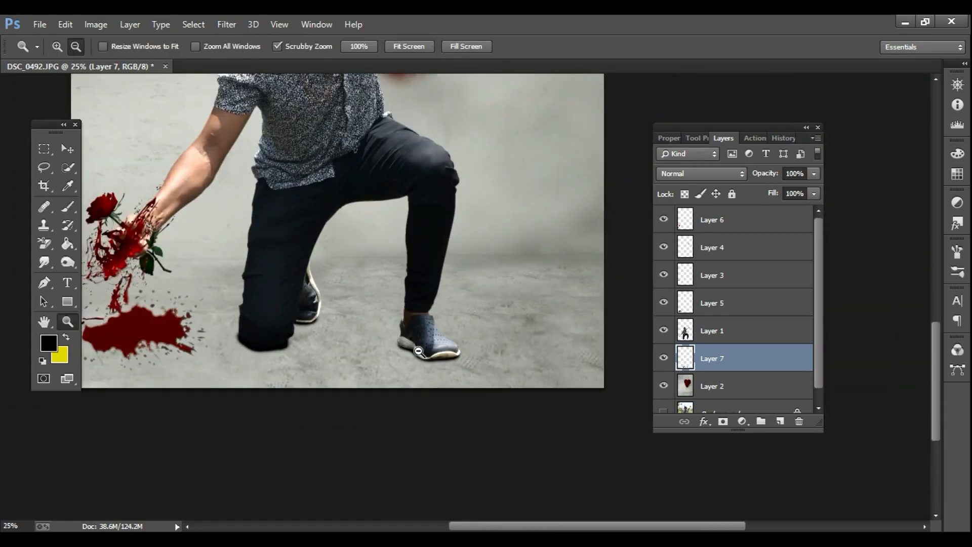
alt+click(418, 351)
click(814, 174)
drag(815, 186, 802, 186)
Step: Try to paint extra shadow beside the outer edge of the kneeling leg, and undo the stroke
click(326, 348)
click(327, 349)
click(327, 349)
click(326, 349)
key(b)
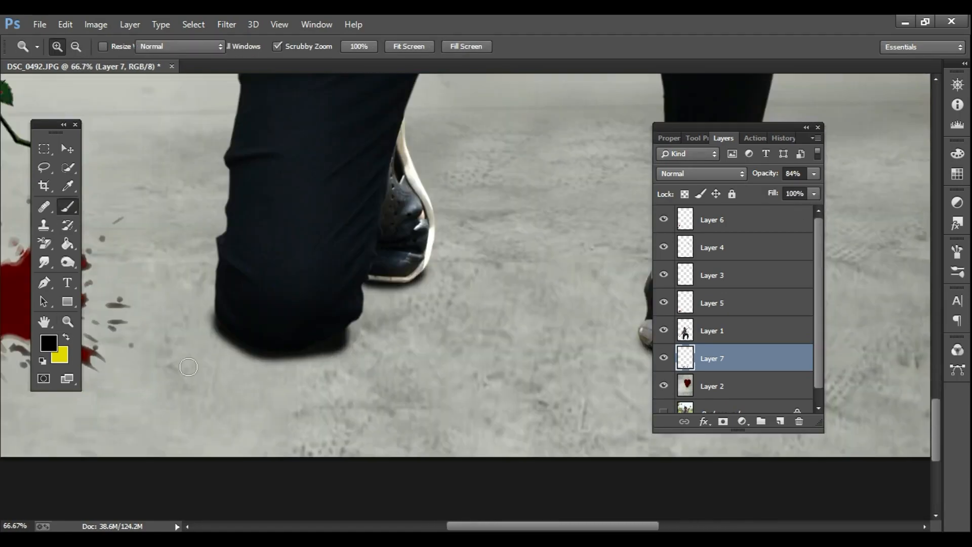
drag(208, 343, 208, 325)
key(ctrl+z)
Step: Switch to the standard Eraser and nudge the contact shadow layer slightly right and up
key(e)
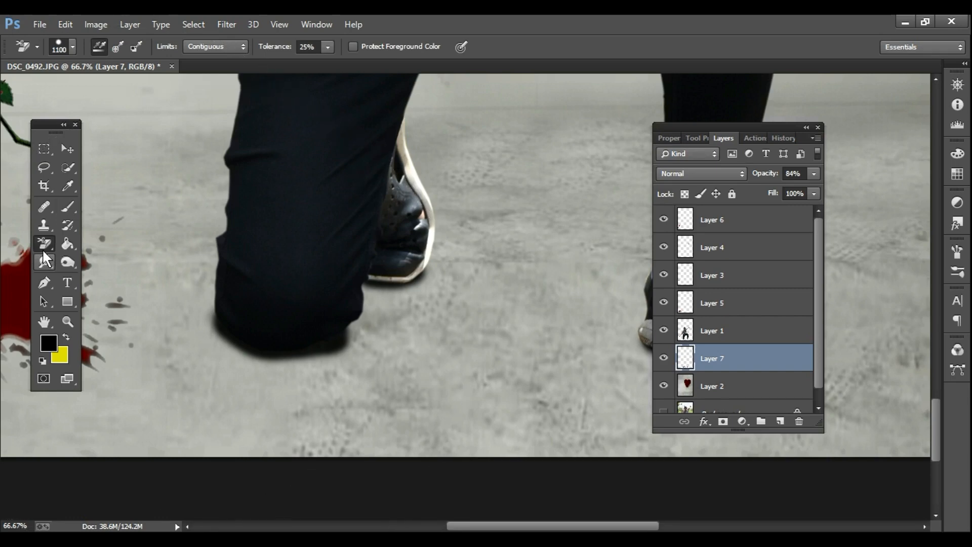
drag(43, 249, 96, 241)
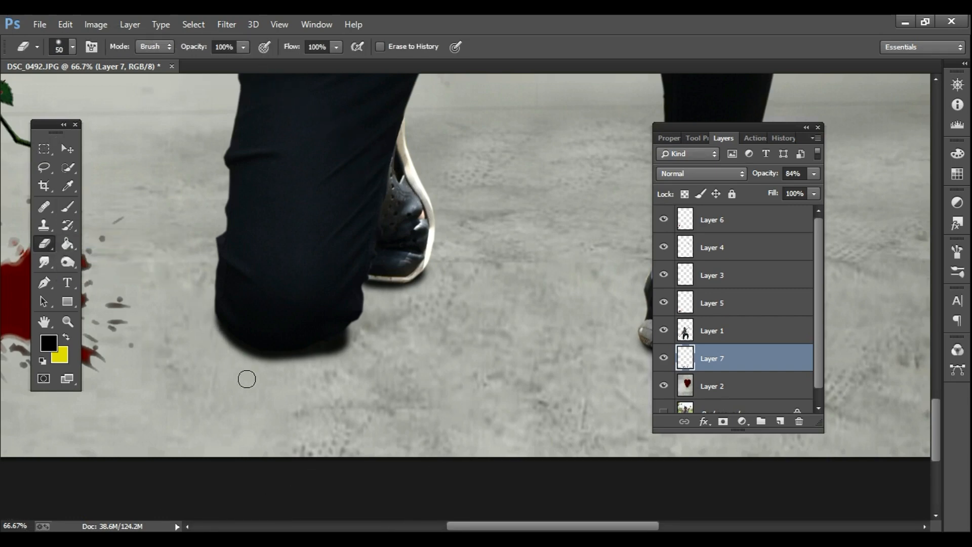
key(ctrl+Right)
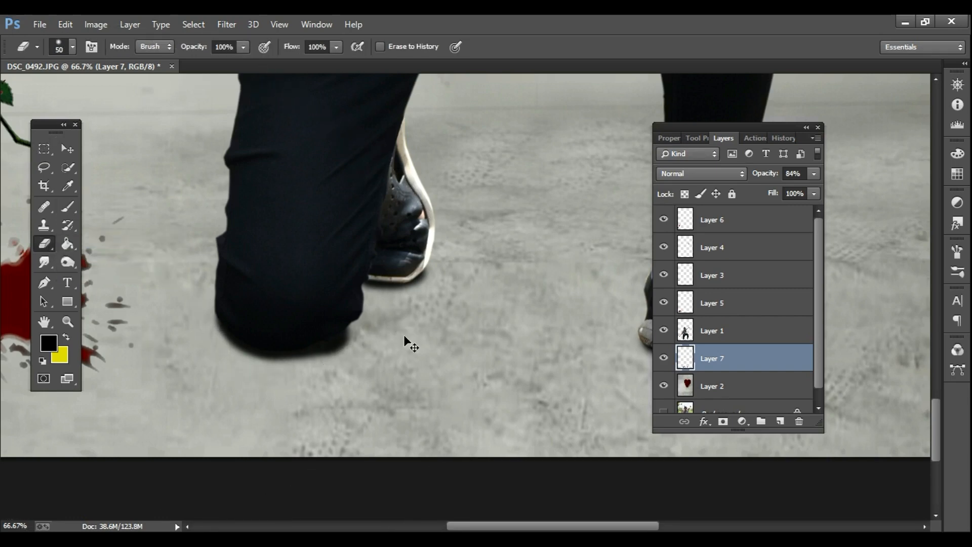
key(ctrl+Up)
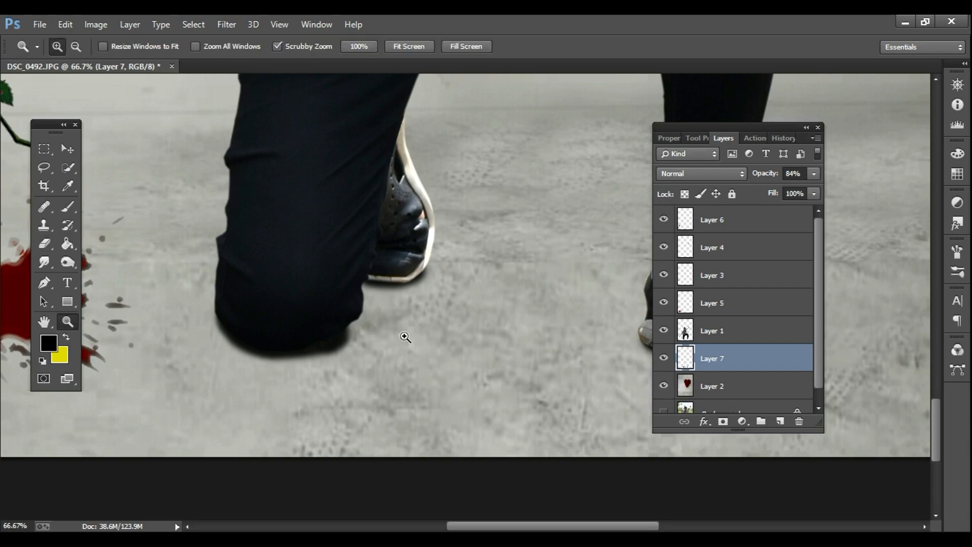
Step: Try to erase the blood splatter covering the clenched fingers on Layer 6 with a 50 px Eraser
alt+click(404, 336)
alt+click(404, 336)
alt+click(403, 336)
alt+click(404, 337)
alt+click(404, 336)
alt+click(404, 336)
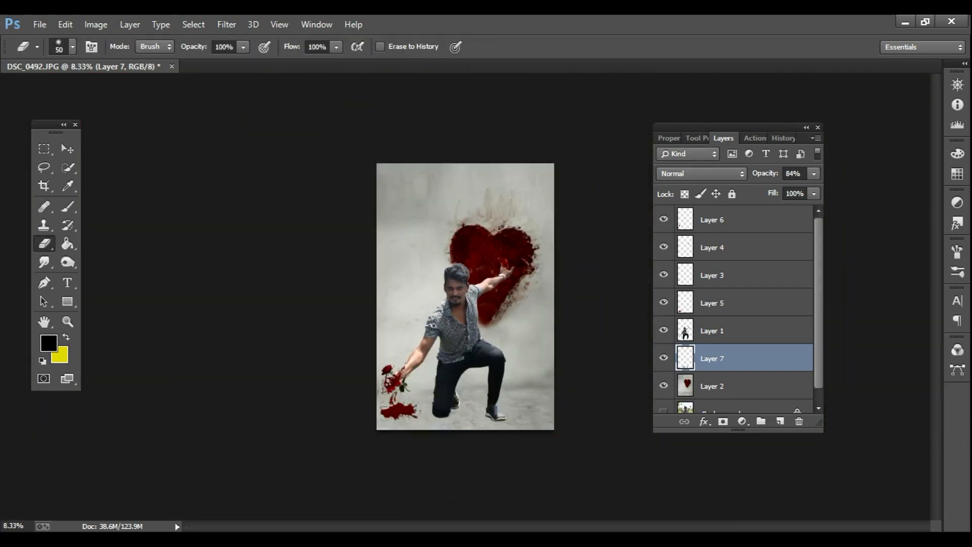
key(z)
click(422, 347)
click(423, 347)
click(421, 349)
click(418, 353)
click(405, 370)
click(393, 384)
drag(393, 385, 458, 184)
ctrl+click(458, 184)
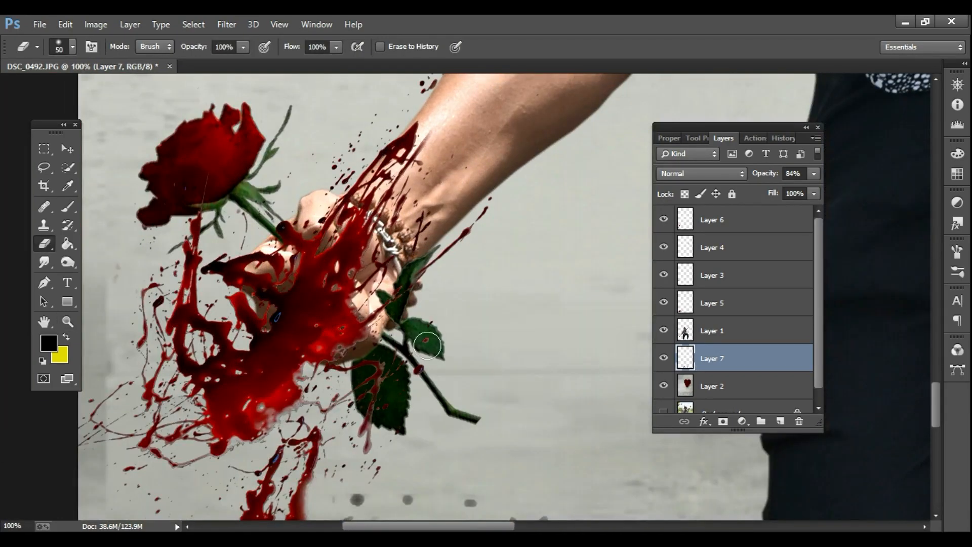
ctrl+click(337, 296)
click(712, 223)
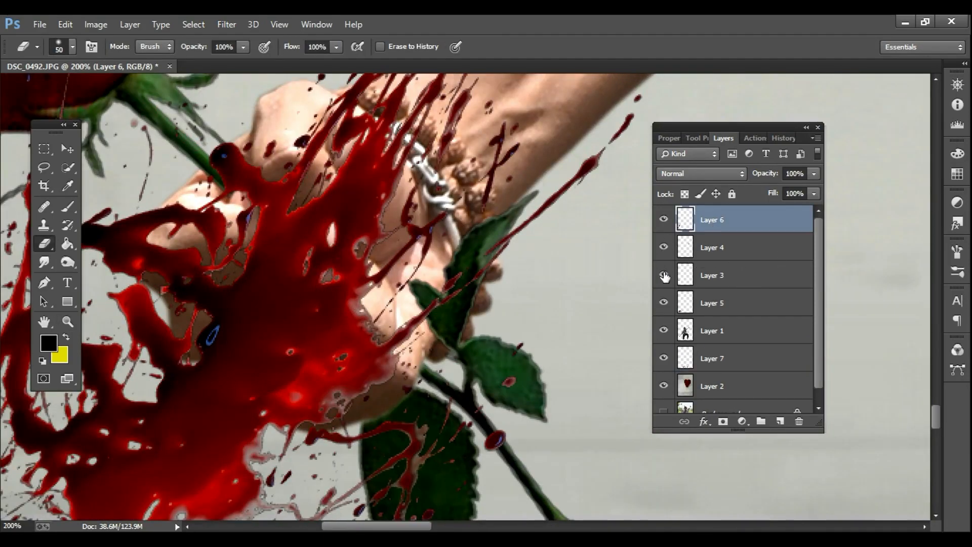
click(664, 275)
click(663, 275)
click(663, 220)
mouse_move(260, 245)
mouse_down()
mouse_move(389, 359)
mouse_move(313, 269)
mouse_move(243, 227)
mouse_up()
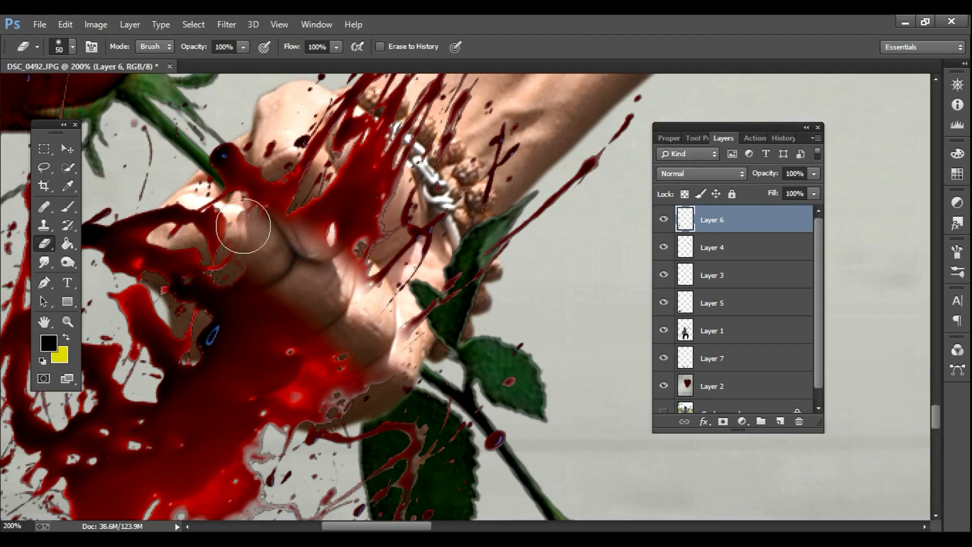
Step: Undo the erasing of the blood splatter over the fingers holding the rose
key(z)
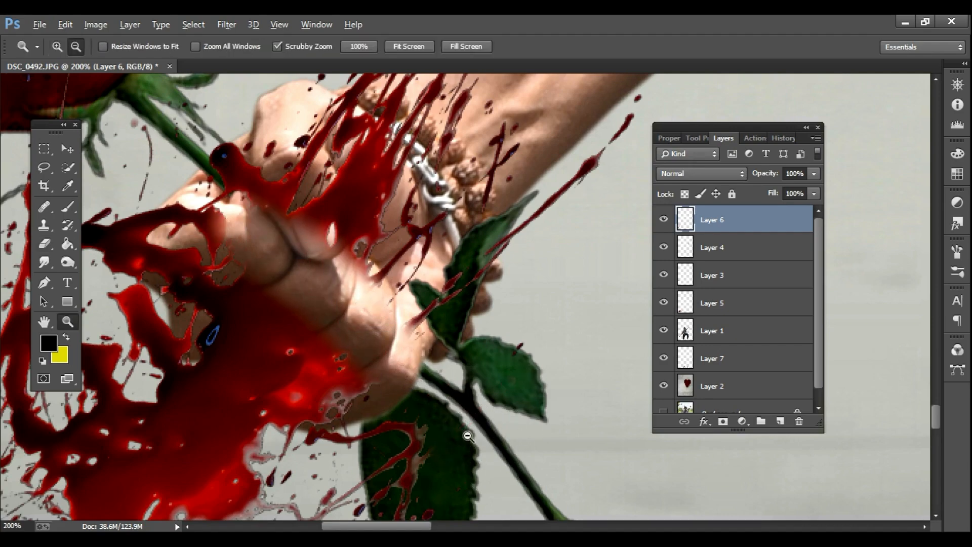
alt+click(468, 436)
alt+click(468, 436)
drag(425, 399, 404, 403)
alt+click(402, 396)
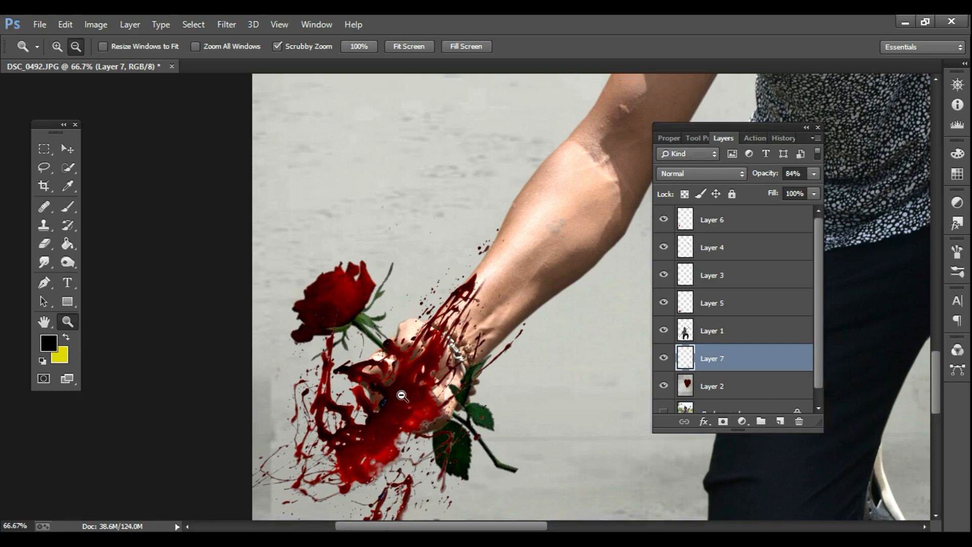
alt+click(401, 396)
alt+click(402, 396)
alt+click(402, 395)
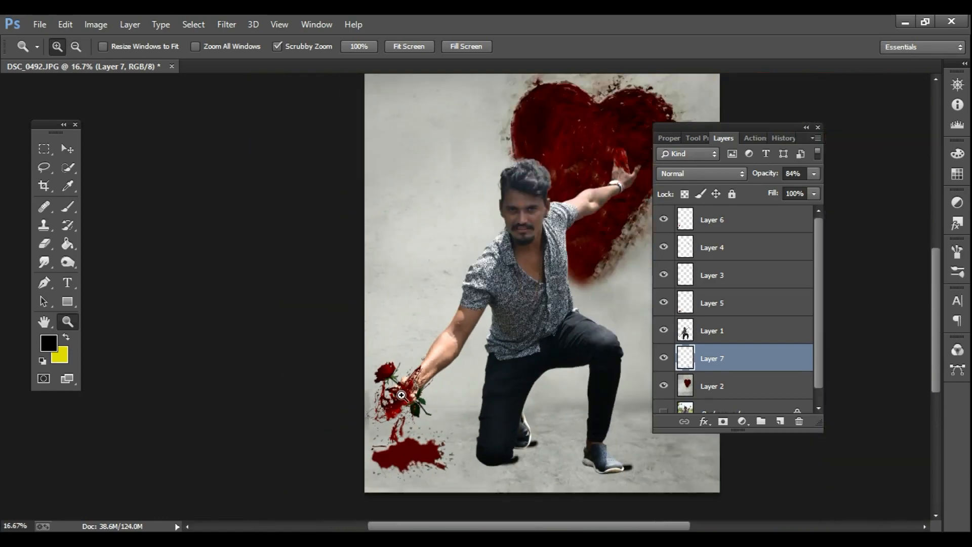
Step: Select the hand's blood splatter layer, Layer 6, and lower its opacity to 75%
click(712, 304)
click(709, 220)
mouse_move(394, 393)
mouse_down()
mouse_move(405, 370)
mouse_move(402, 401)
mouse_up()
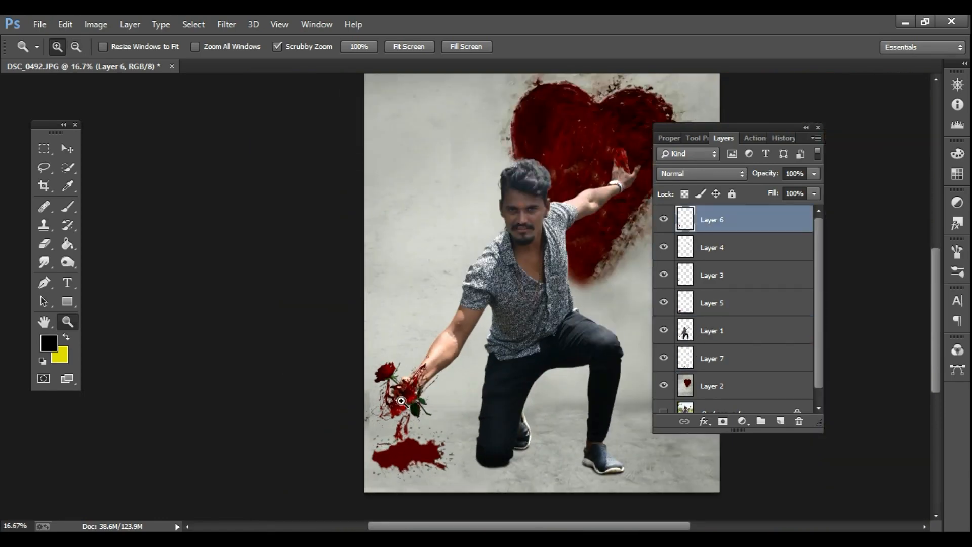
click(814, 173)
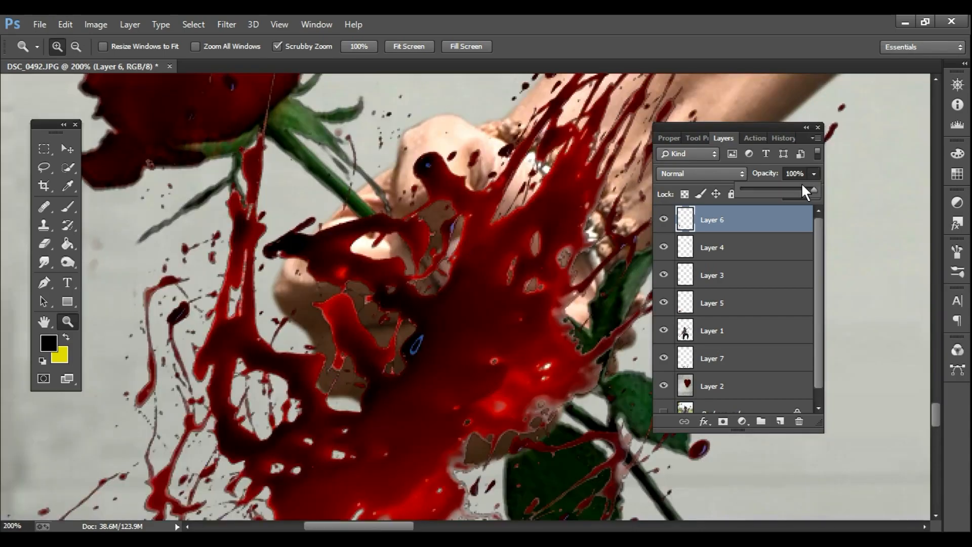
drag(806, 187, 793, 189)
Step: Erase the blood splatter over the thumb and fingers holding the rose, using a 15 px Eraser for the details
mouse_move(428, 372)
mouse_down()
mouse_move(415, 367)
mouse_move(432, 367)
mouse_up()
key(e)
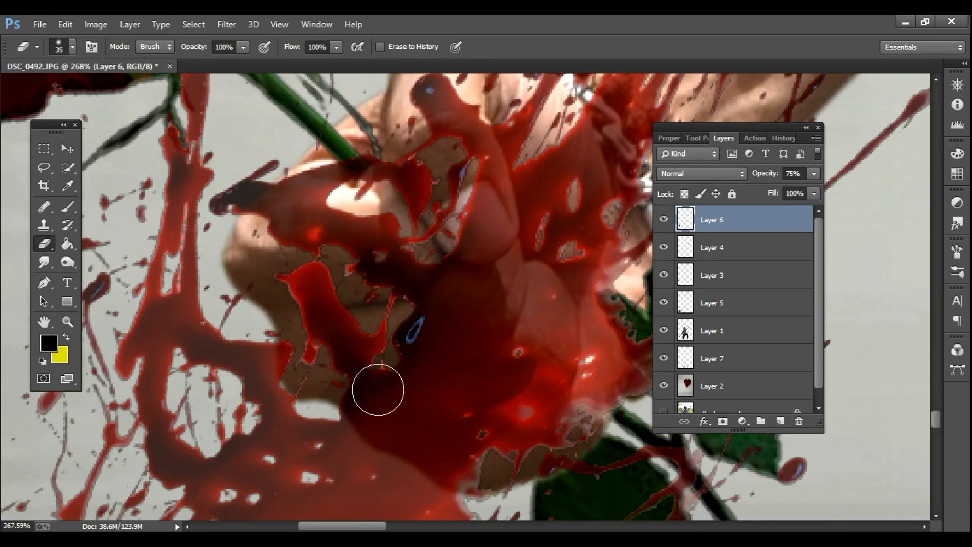
scroll(455, 264, up, 3)
mouse_move(245, 311)
mouse_down()
mouse_move(242, 290)
mouse_move(278, 252)
mouse_move(208, 326)
mouse_up()
drag(262, 361, 44, 481)
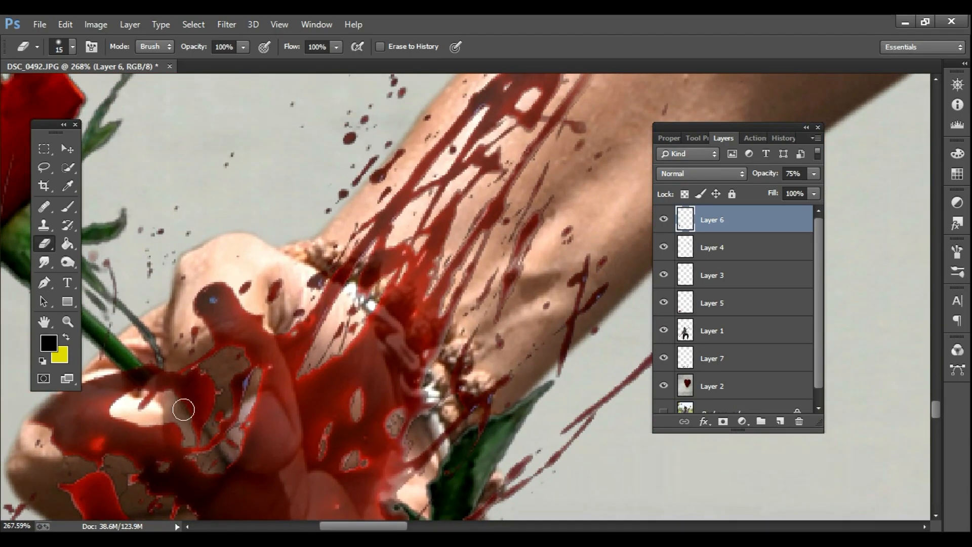
mouse_move(146, 274)
mouse_down()
mouse_move(150, 242)
mouse_move(101, 268)
mouse_up()
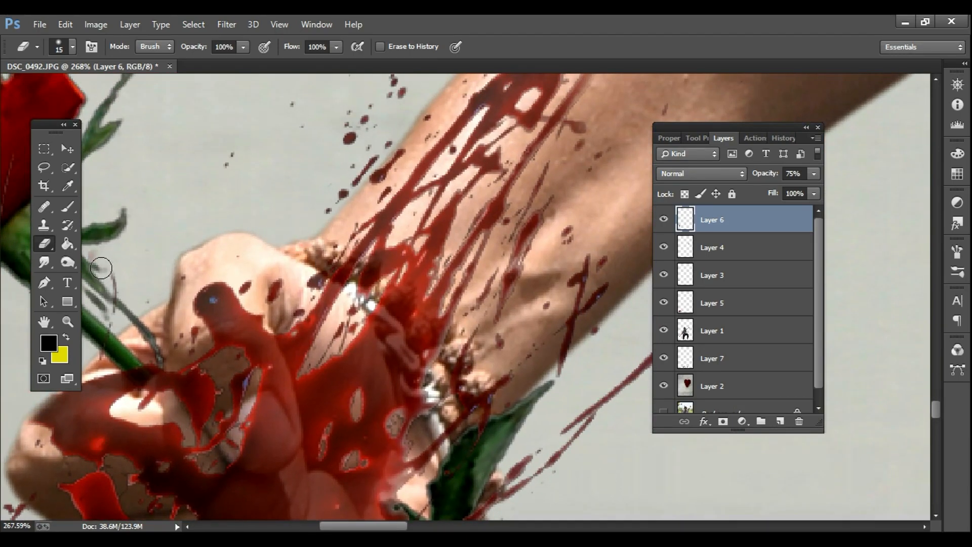
drag(133, 362, 358, 105)
mouse_move(461, 168)
mouse_down()
mouse_move(477, 149)
mouse_move(486, 178)
mouse_move(448, 197)
mouse_move(459, 166)
mouse_move(467, 183)
mouse_move(449, 203)
mouse_move(482, 194)
mouse_move(484, 144)
mouse_move(243, 204)
mouse_up()
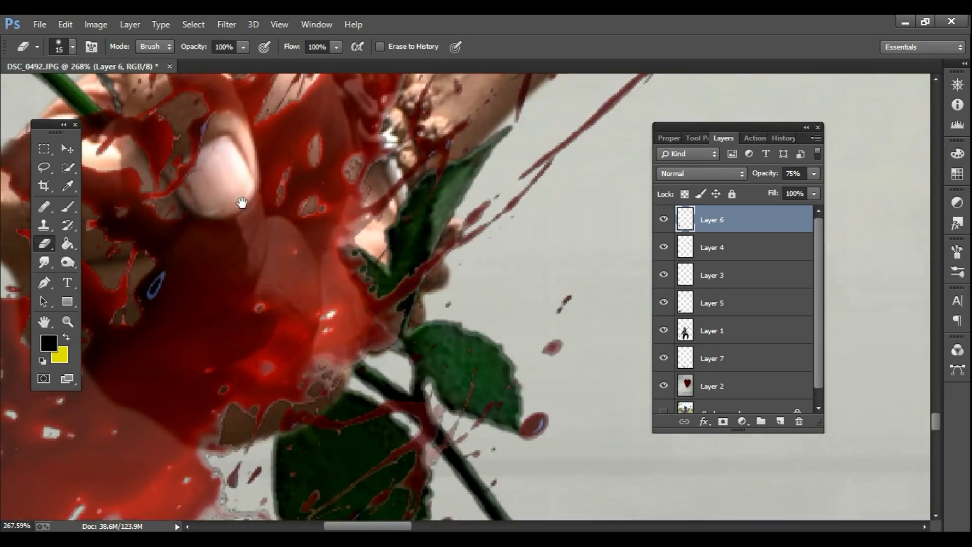
drag(373, 208, 800, 261)
Step: Raise the opacity of the blood splatter layer over the rose hand to 95%
drag(804, 189, 813, 193)
alt+click(399, 299)
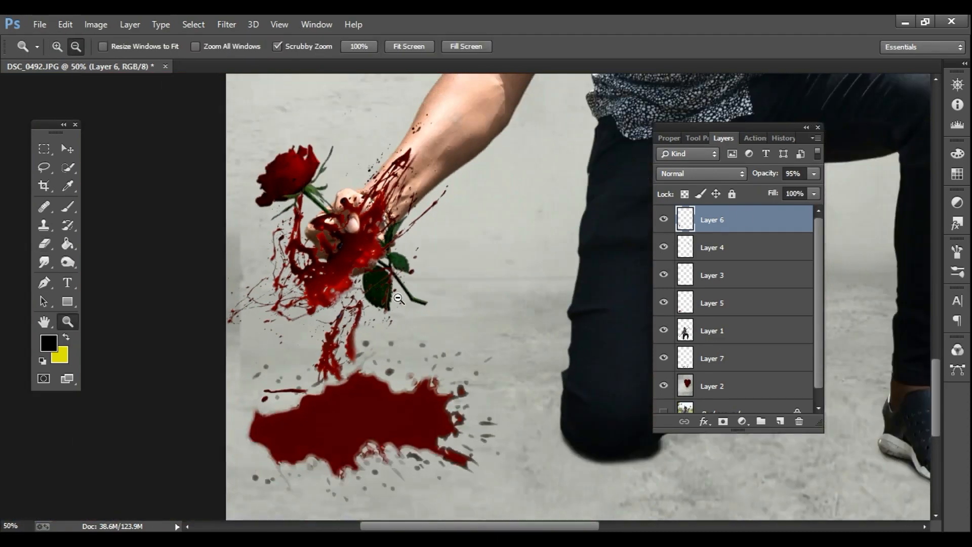
alt+click(399, 299)
alt+click(399, 299)
alt+click(399, 299)
alt+click(399, 299)
Step: Pick the red paint layer covering the raised hand, Layer 4, and lower its opacity to 91%
ctrl+click(552, 269)
ctrl+click(548, 258)
ctrl+click(545, 251)
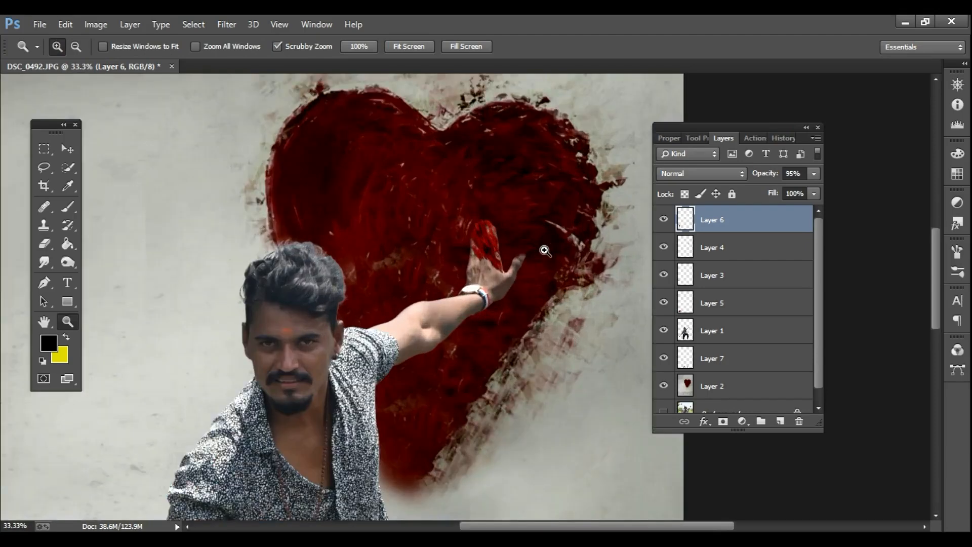
ctrl+click(545, 251)
ctrl+click(544, 252)
ctrl+click(542, 253)
ctrl+click(403, 218)
ctrl+right_click(323, 215)
click(350, 243)
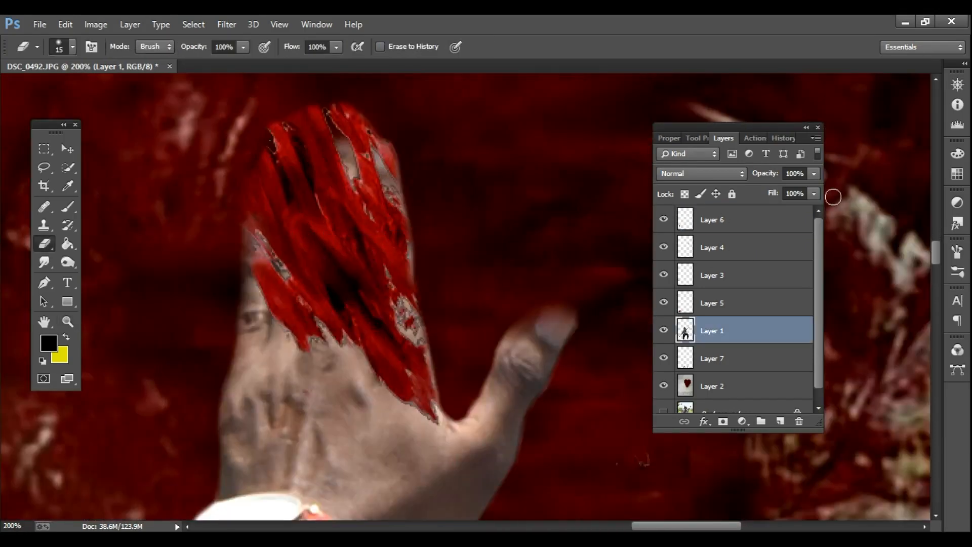
ctrl+right_click(357, 281)
click(385, 287)
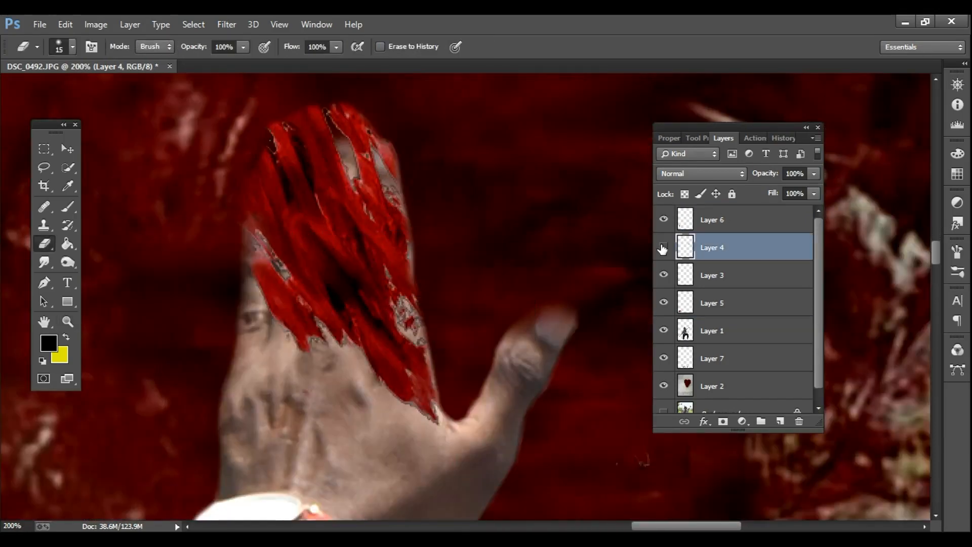
drag(814, 173, 808, 188)
Step: Apply a Shadows/Highlights adjustment and Auto Tone to the kneeling man's layer, Layer 1
ctrl+alt+click(372, 287)
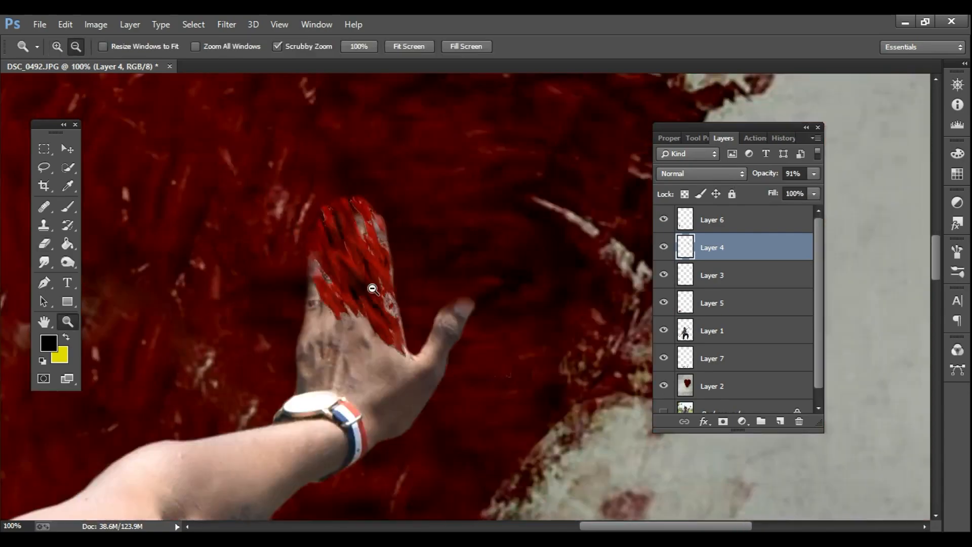
ctrl+alt+click(373, 288)
alt+click(372, 287)
alt+click(372, 288)
alt+click(373, 287)
alt+click(372, 287)
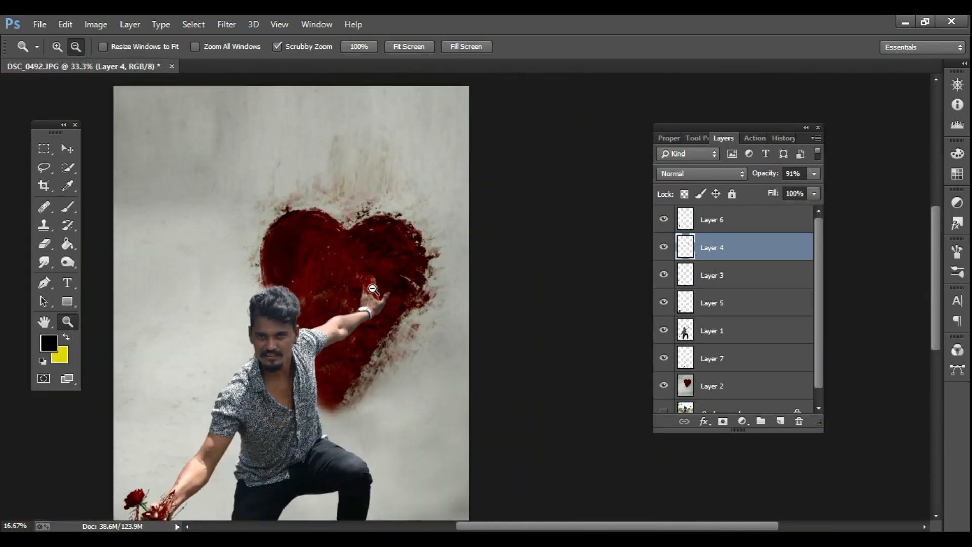
alt+click(372, 287)
key(e)
click(722, 332)
click(95, 24)
mouse_move(105, 59)
click(318, 294)
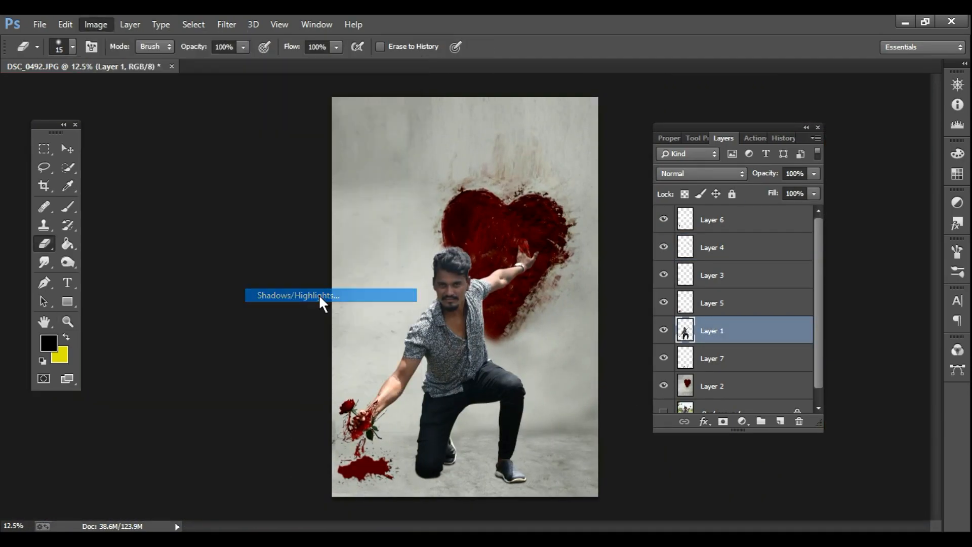
click(585, 172)
click(96, 24)
click(108, 79)
Step: Smooth the skin of the man's face with a 45 px Smudge brush at 18% strength
key(z)
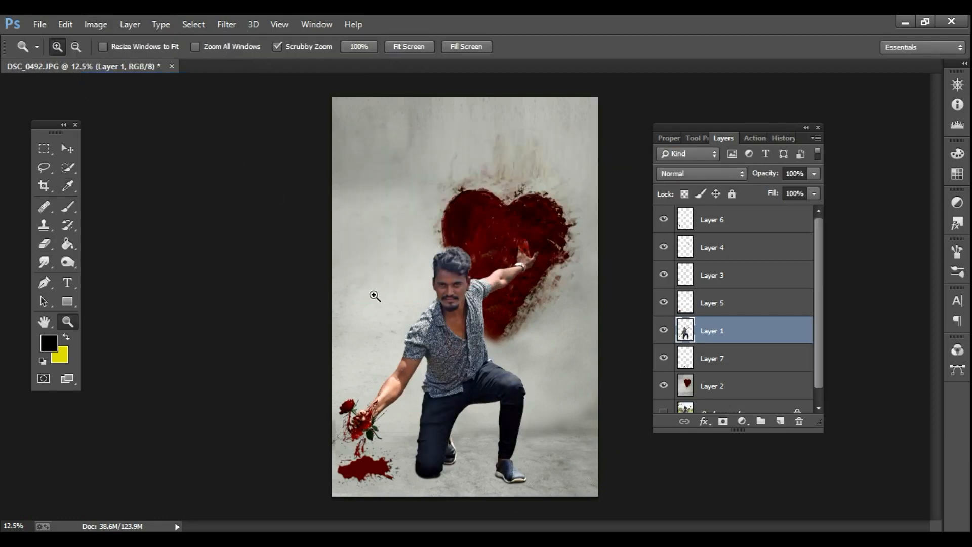
click(441, 288)
click(442, 289)
click(441, 289)
click(442, 289)
click(461, 296)
click(478, 303)
key(e)
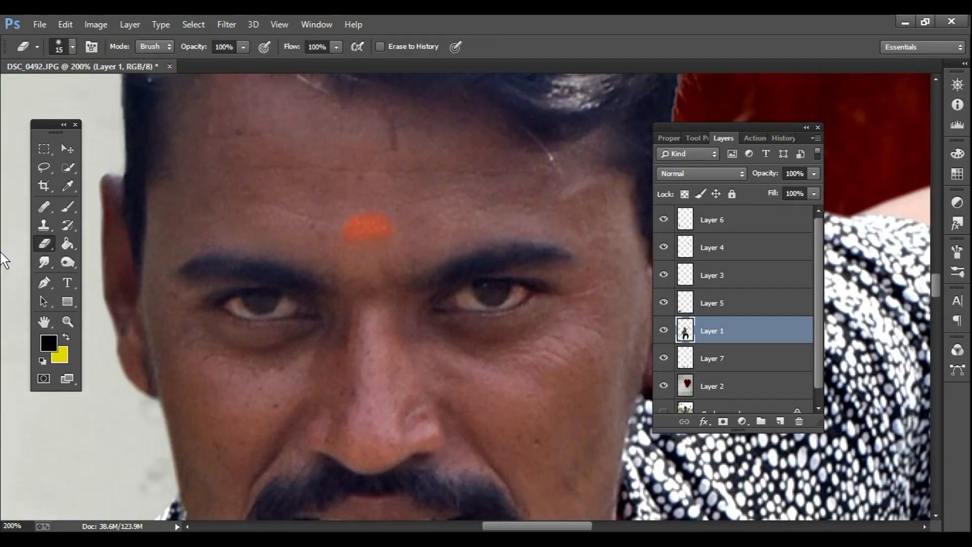
alt+click(461, 216)
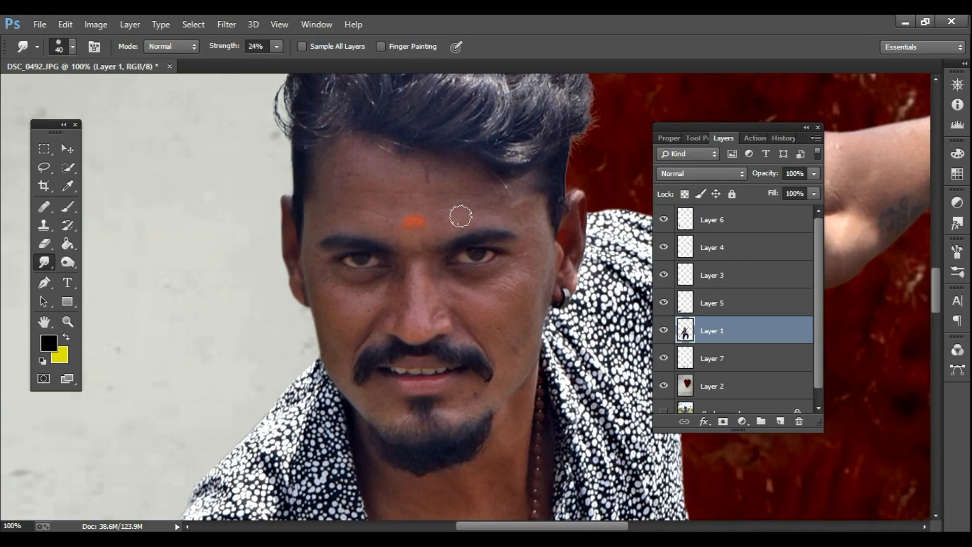
scroll(461, 218, up, 2)
drag(272, 58, 267, 58)
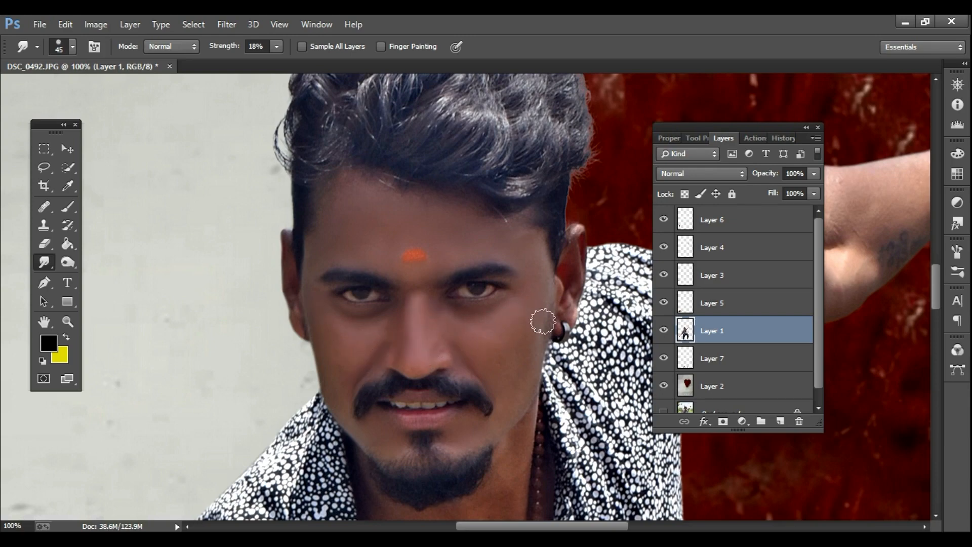
drag(576, 279, 563, 274)
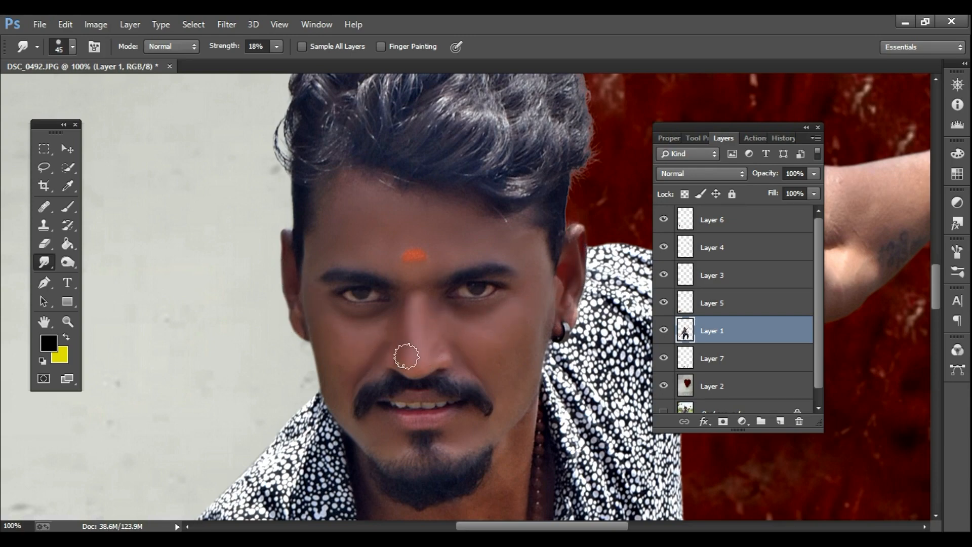
Step: Smooth the skin of the chest and both arms with an 80 px Smudge brush at 18% strength
scroll(407, 357, down, 2)
scroll(406, 357, down, 7)
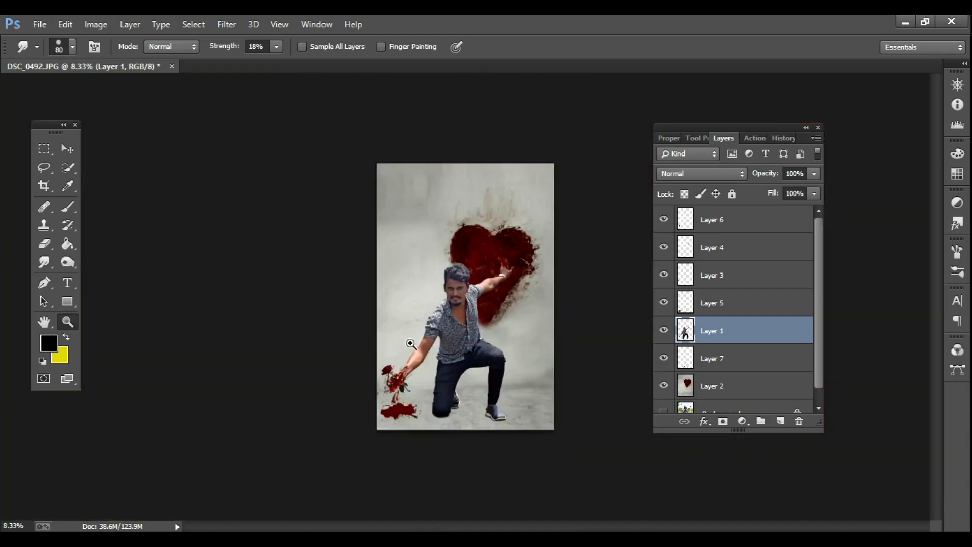
scroll(445, 329, up, 4)
drag(468, 273, 339, 293)
scroll(341, 290, up, 1)
click(354, 248)
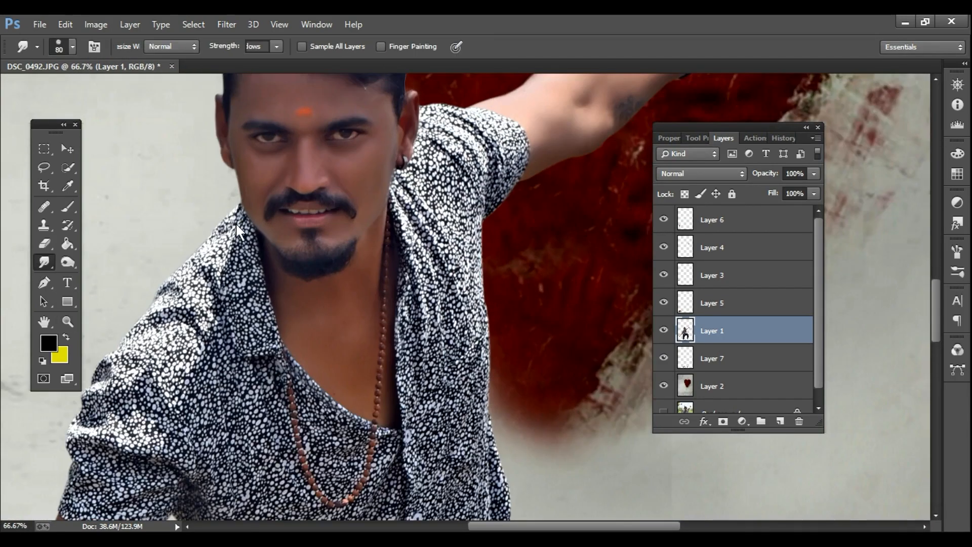
drag(559, 122, 444, 216)
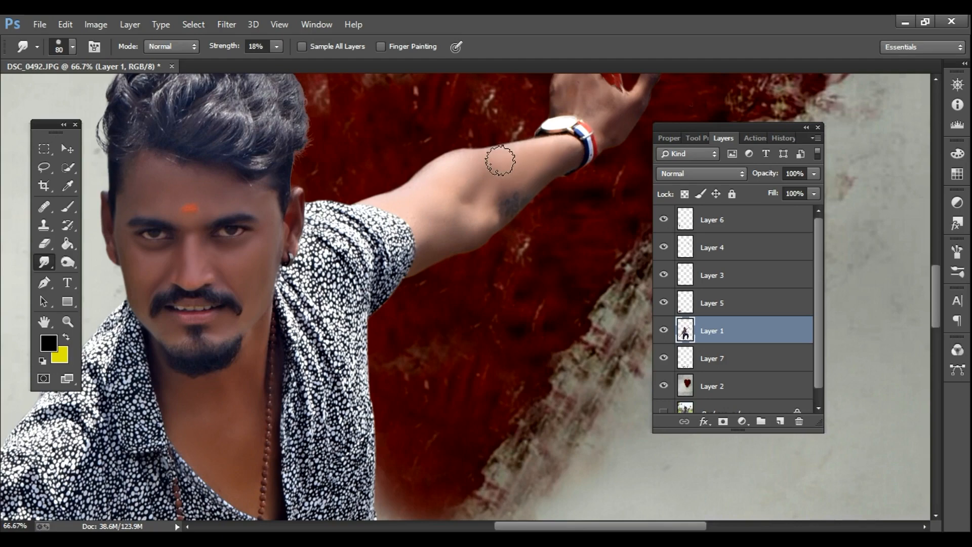
drag(574, 123, 533, 191)
mouse_move(482, 251)
mouse_down()
mouse_move(541, 206)
mouse_move(603, 101)
mouse_up()
drag(284, 435, 440, 193)
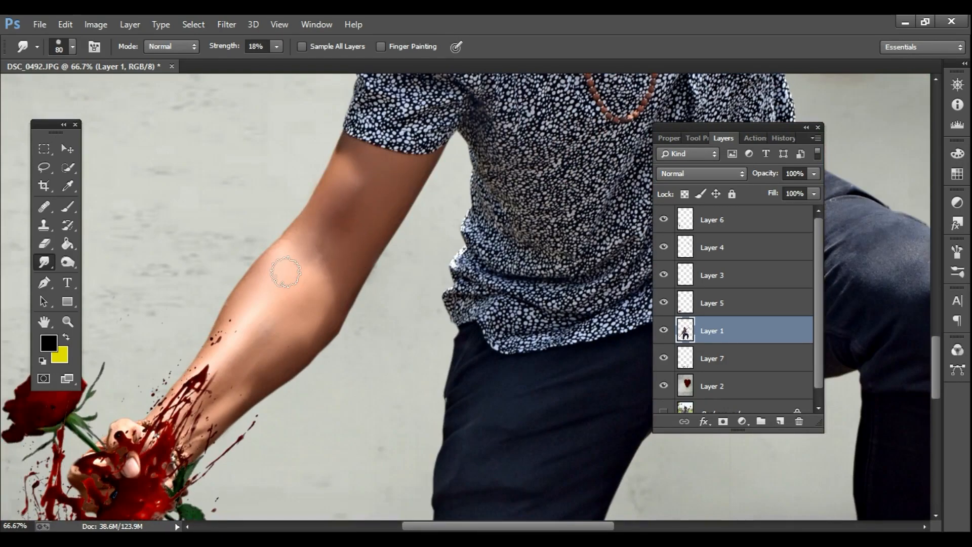
Step: Apply Color Efex Pro 3.0's Contrast Color Range to the man with Color 40°, Color Contrast 102%, Brightness -15% and Contrast 25%
key(z)
scroll(217, 385, down, 5)
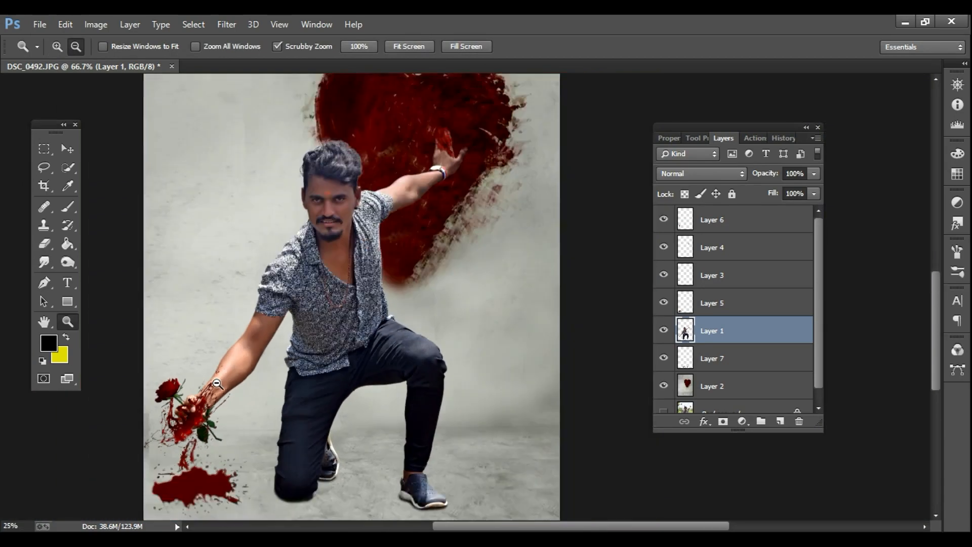
click(226, 24)
click(446, 404)
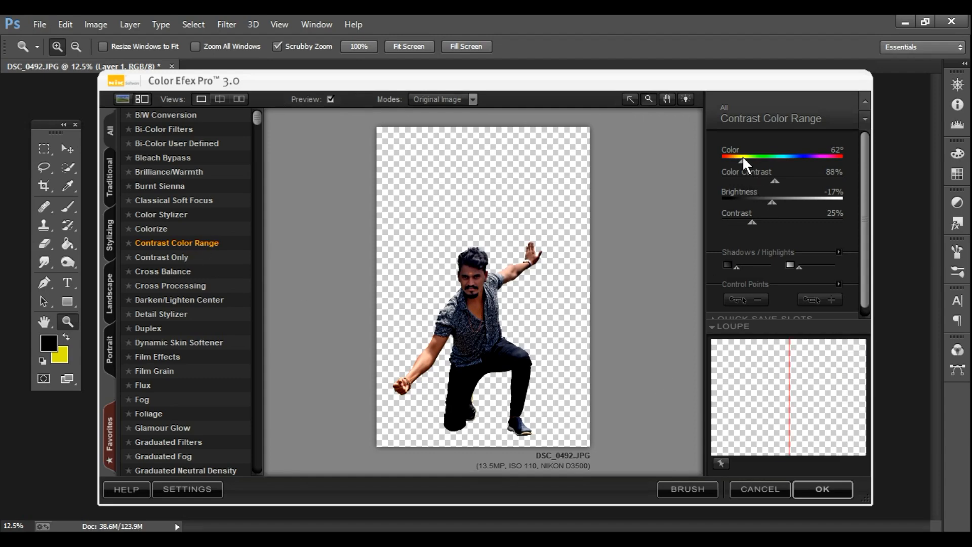
drag(742, 157, 777, 204)
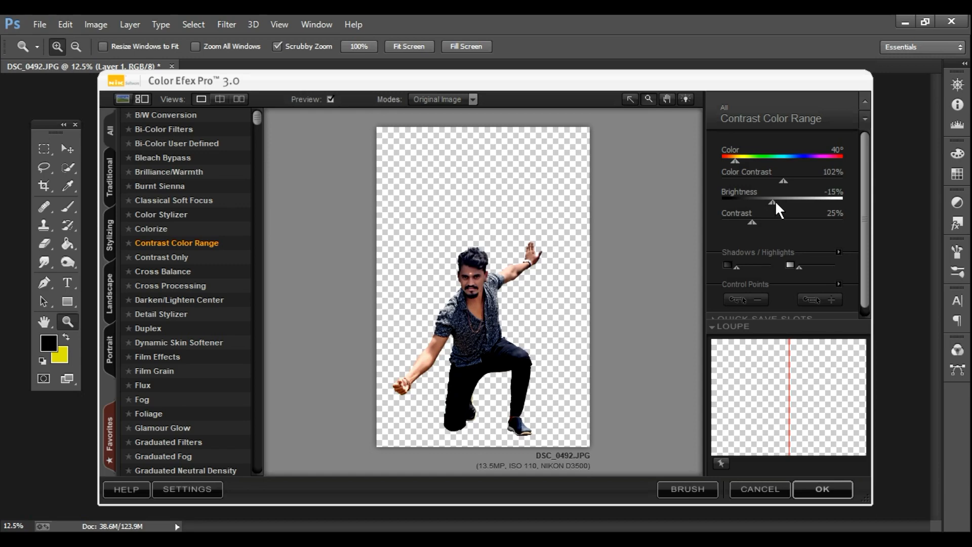
click(822, 488)
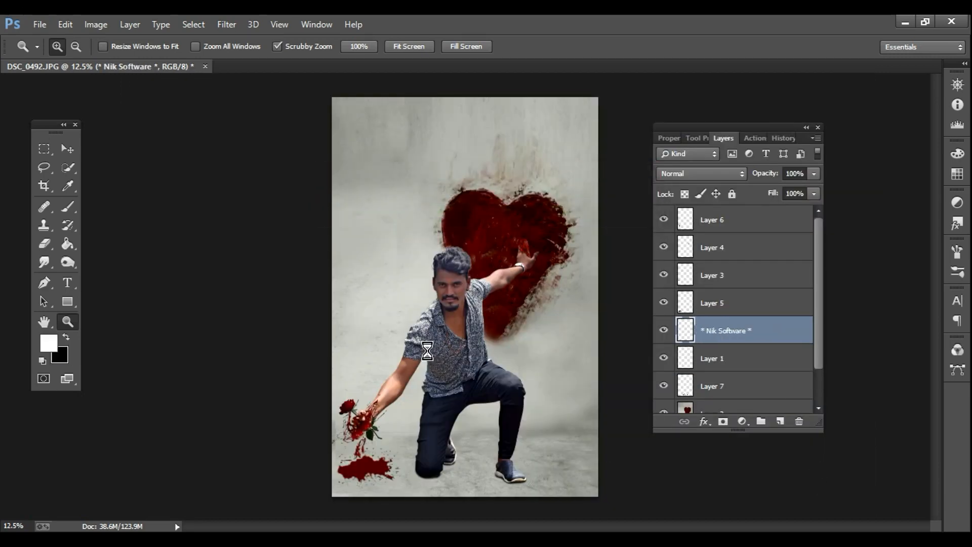
Step: Erase the Contrast Color Range layer over the forehead mark with a 10 px Eraser to bring back its orange colour
click(451, 295)
click(451, 293)
click(451, 290)
click(452, 286)
click(455, 268)
click(460, 238)
click(460, 235)
key(r)
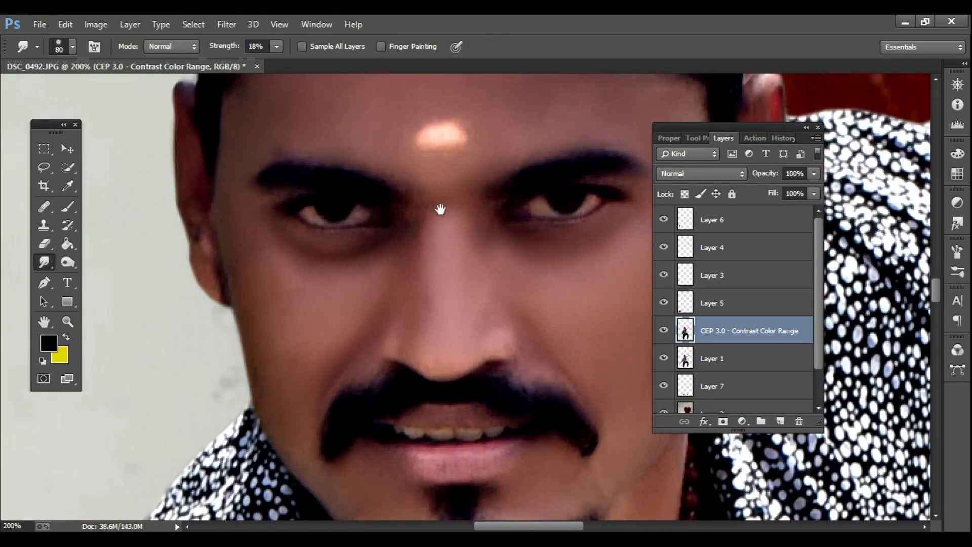
drag(440, 208, 431, 255)
key(e)
mouse_move(415, 218)
mouse_down()
mouse_move(445, 211)
mouse_move(420, 204)
mouse_move(445, 205)
mouse_move(421, 189)
mouse_move(457, 199)
mouse_move(407, 206)
mouse_move(417, 197)
mouse_move(410, 193)
mouse_move(436, 185)
mouse_move(455, 194)
mouse_up()
key(ctrl+z)
scroll(421, 209, up, 1)
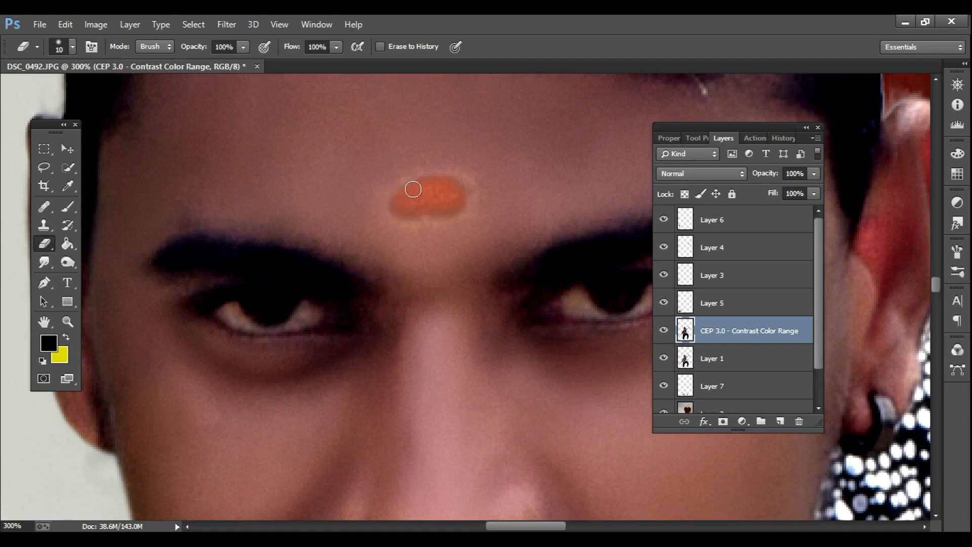
drag(420, 425, 418, 363)
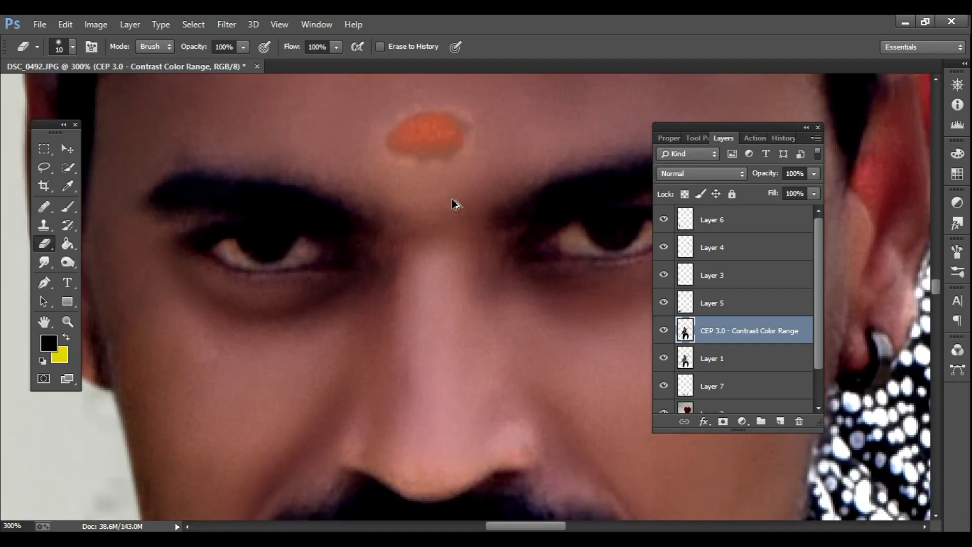
Step: Examine the restored forehead mark against the whole face and close up
key(z)
alt+click(432, 216)
alt+click(433, 217)
alt+click(433, 216)
click(432, 204)
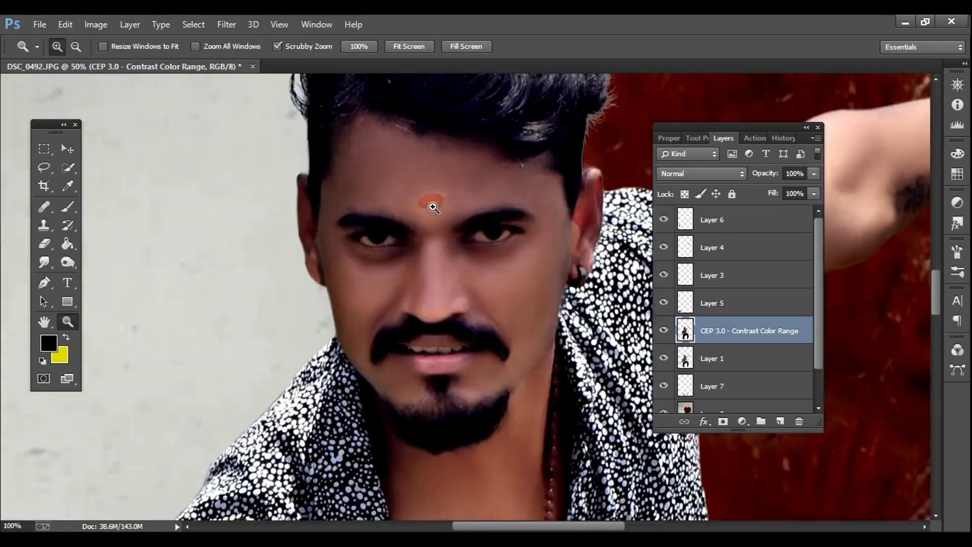
click(433, 204)
click(432, 204)
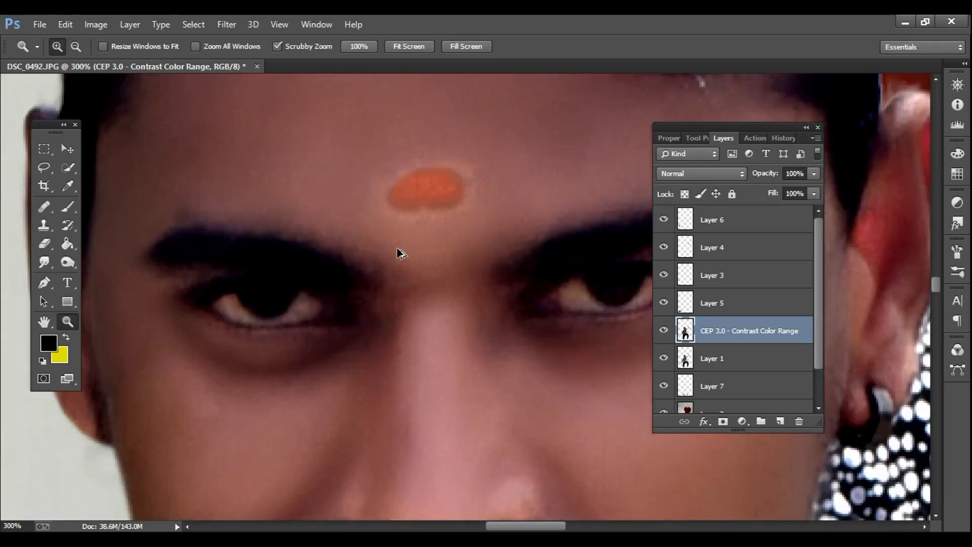
Step: Merge the Contrast Color Range layer into Layer 1 and soften the forehead mark's edges with an 8 px Smudge brush
click(44, 262)
key(z)
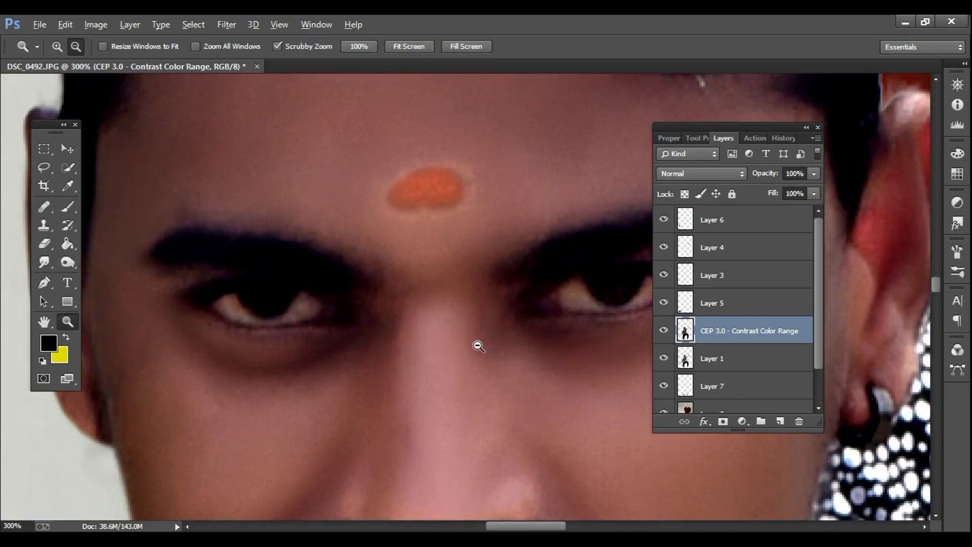
alt+click(477, 343)
drag(459, 408, 460, 213)
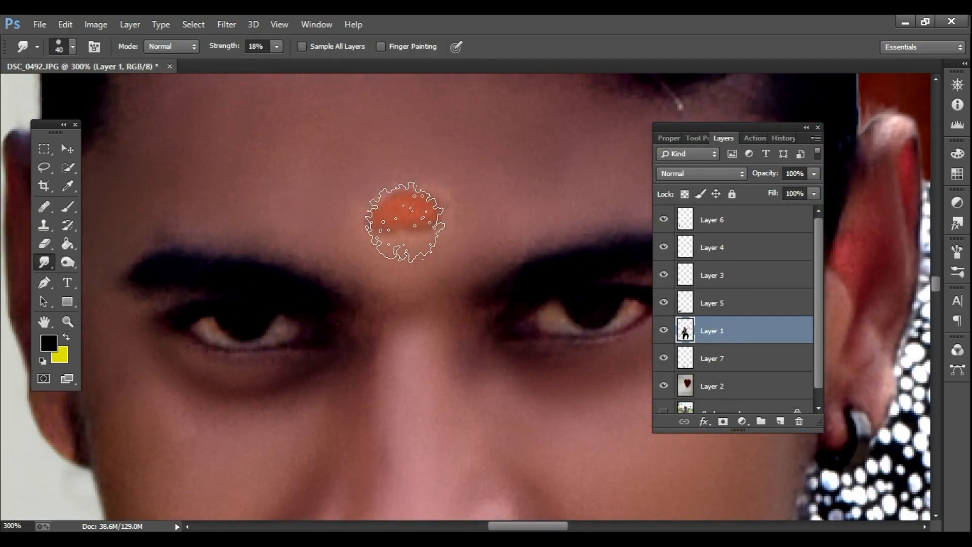
key(ctrl+d)
key(bracketleft)
key(bracketleft)
key(bracketleft)
key(bracketleft)
key(bracketleft)
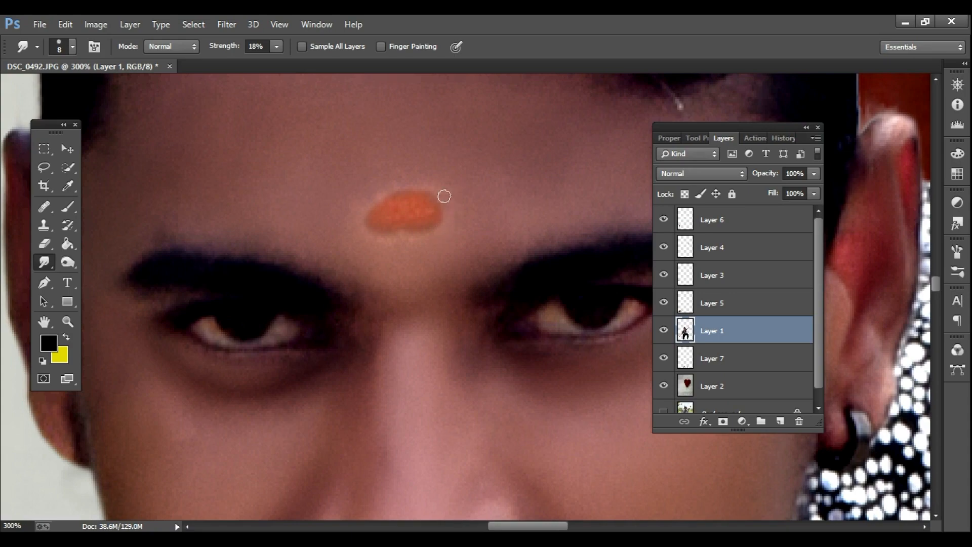
Step: Open Layer 1 in the Viveza 2 filter and add a control point on the man's face beside the nose
alt+click(394, 246)
alt+click(394, 246)
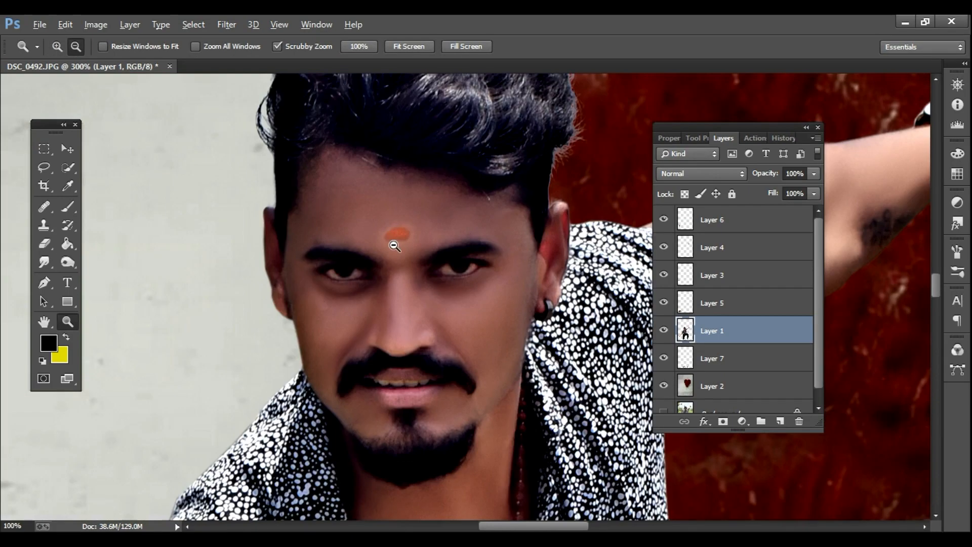
alt+click(394, 246)
alt+click(394, 245)
alt+click(394, 246)
alt+click(394, 246)
alt+click(394, 246)
alt+click(394, 245)
click(227, 24)
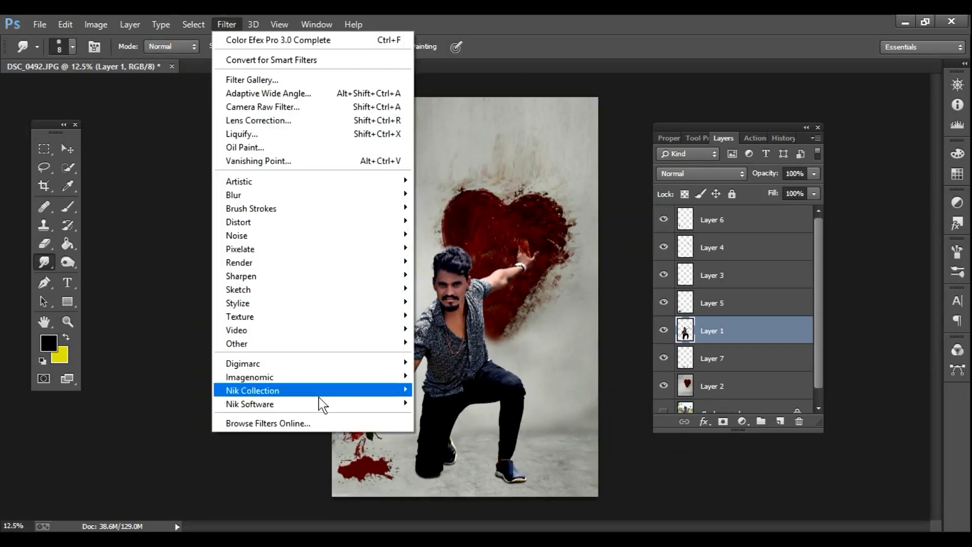
mouse_move(321, 393)
click(446, 475)
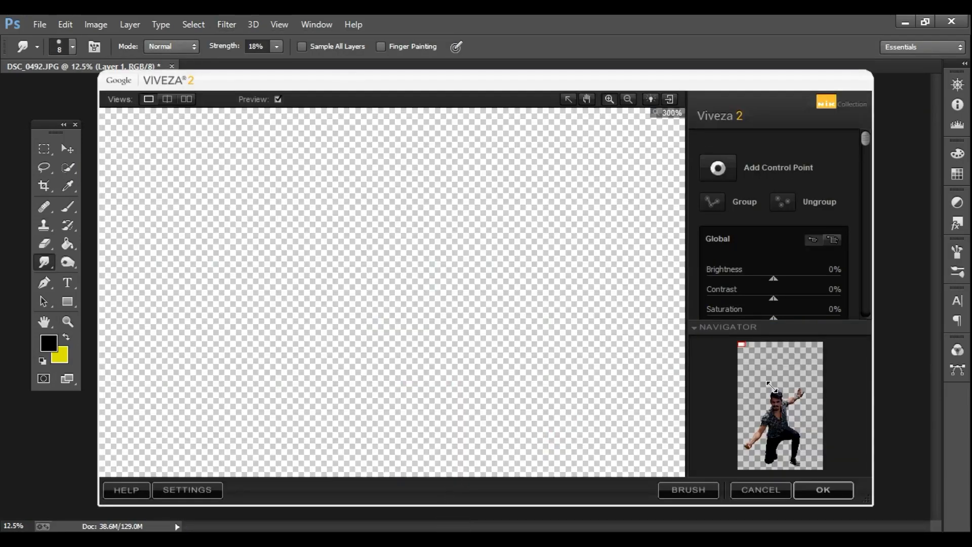
click(510, 354)
drag(508, 354, 444, 175)
drag(569, 225, 633, 71)
click(718, 177)
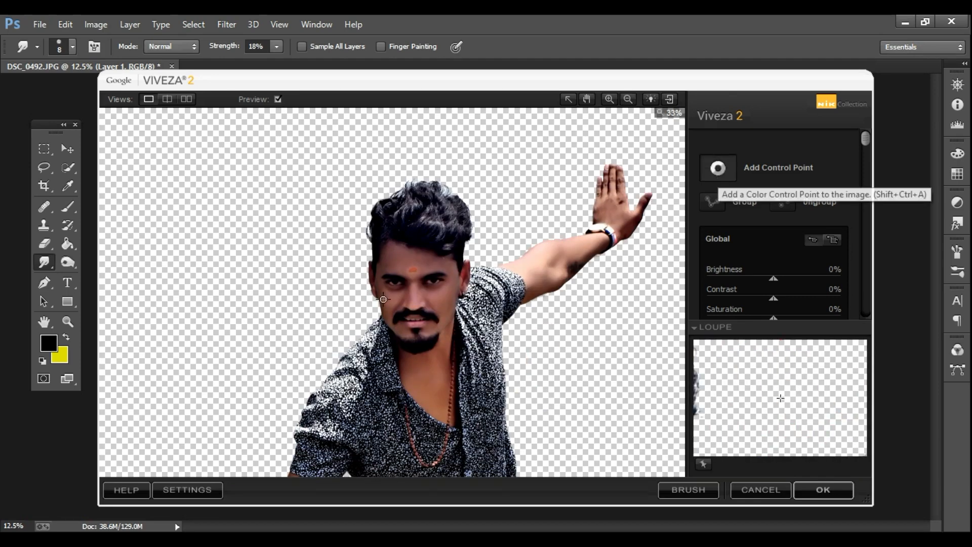
click(423, 303)
Step: Brighten the face through its control point, fine-tune the point's position and settings, and apply the Viveza 2 filter
drag(471, 311, 482, 312)
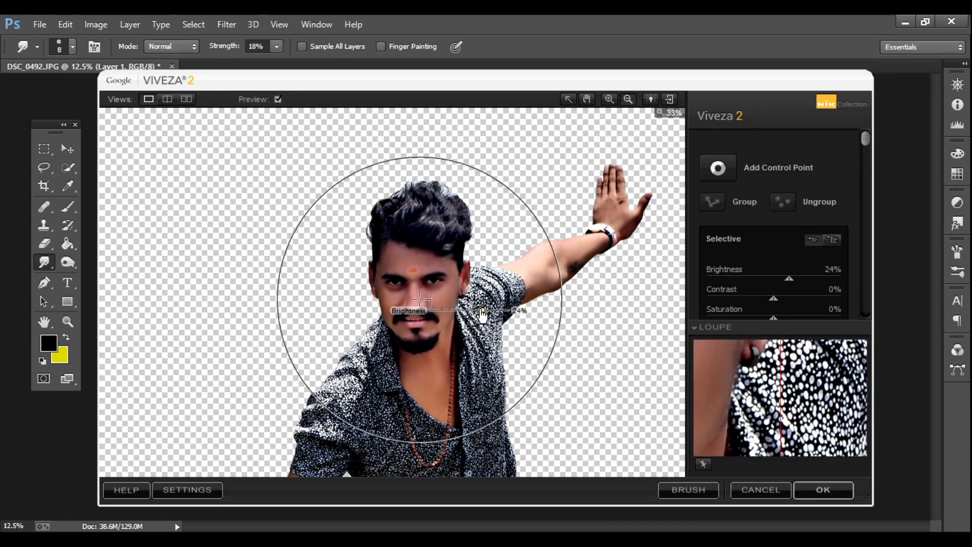
drag(420, 300, 413, 299)
drag(474, 310, 470, 331)
drag(476, 309, 476, 311)
drag(496, 384, 494, 260)
drag(487, 311, 486, 236)
click(830, 493)
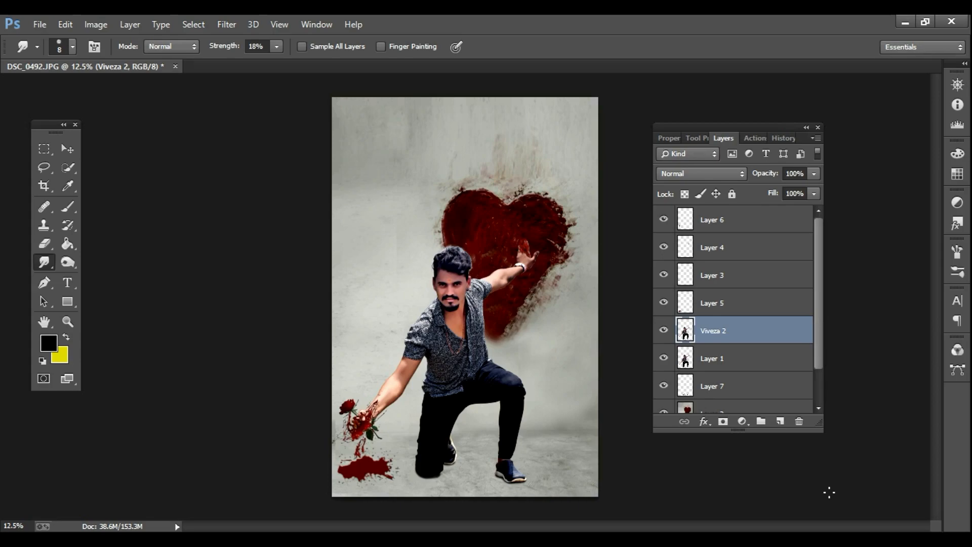
Step: Merge the Viveza 2 layer down into Layer 1
key(ctrl+space)
click(445, 284)
click(448, 282)
click(449, 282)
click(448, 282)
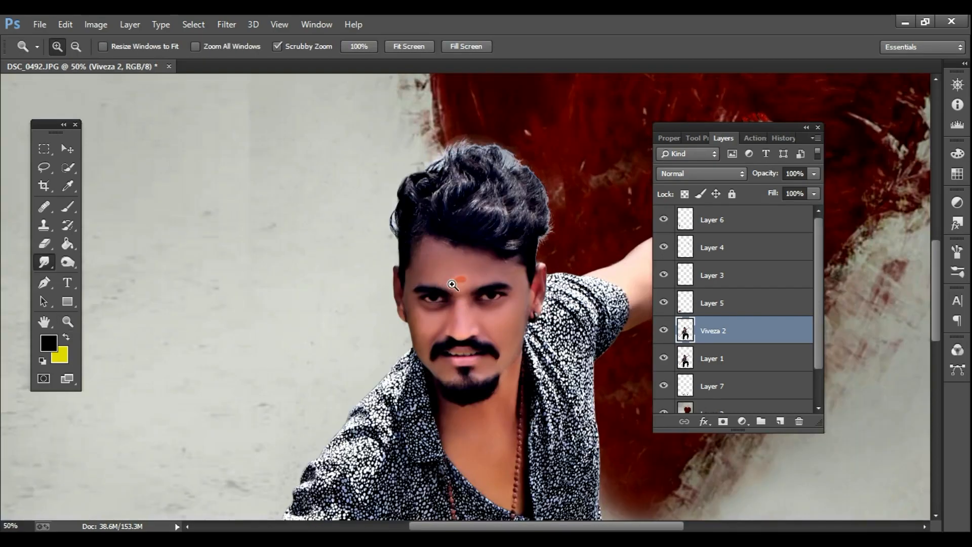
right_click(725, 340)
click(484, 422)
Step: Erase the pale fringe between the strands along the upper right crest of the man's hair with the Background Eraser
key(ctrl+space)
click(499, 189)
click(458, 284)
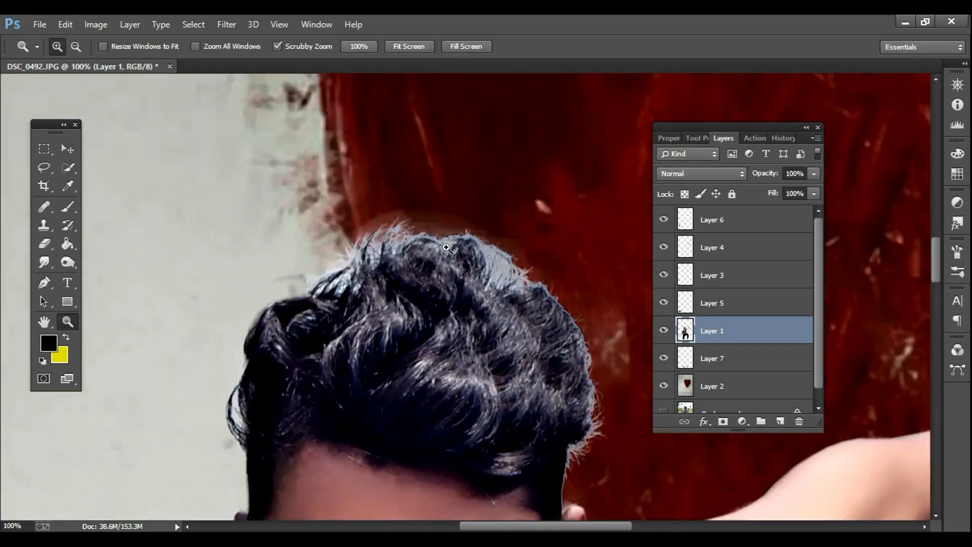
click(454, 271)
click(39, 247)
click(126, 257)
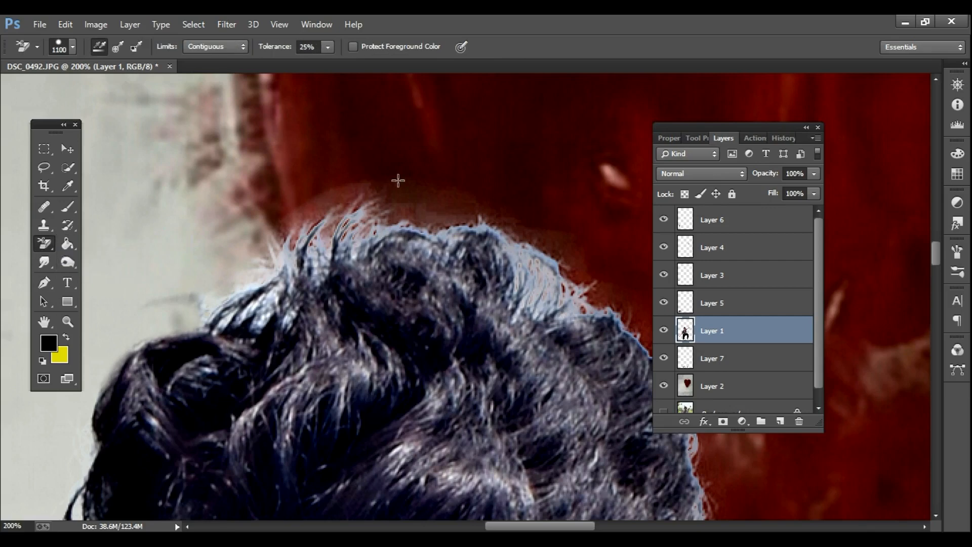
click(541, 270)
click(582, 300)
click(545, 295)
click(532, 280)
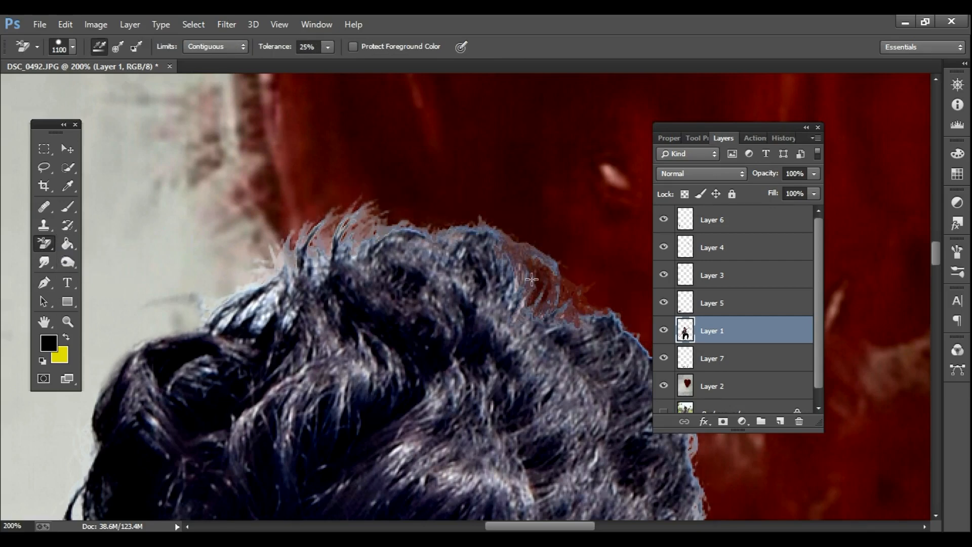
click(512, 253)
click(505, 236)
Step: Remove the remaining background haze around the spiky front tufts and the middle of the hair's top edge
click(278, 260)
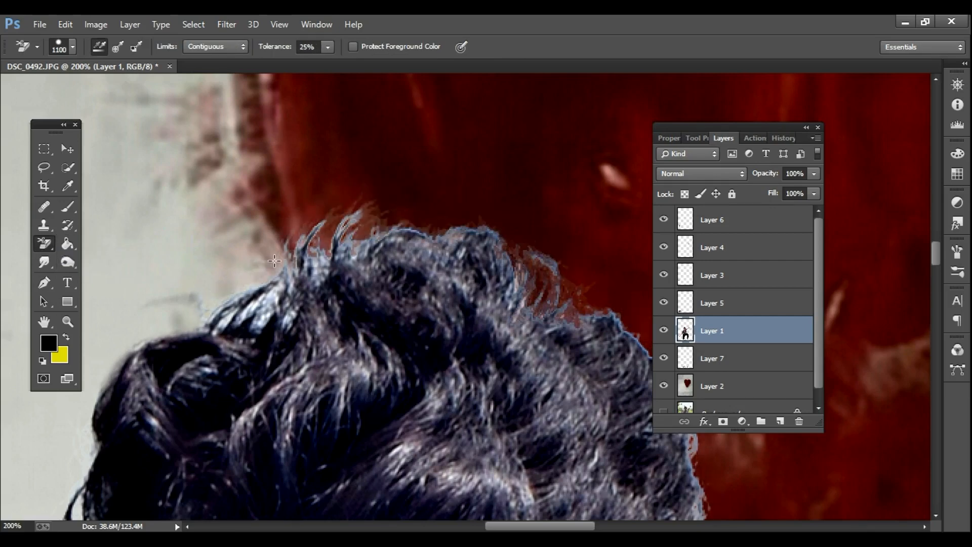
click(261, 271)
click(362, 220)
click(371, 226)
click(417, 225)
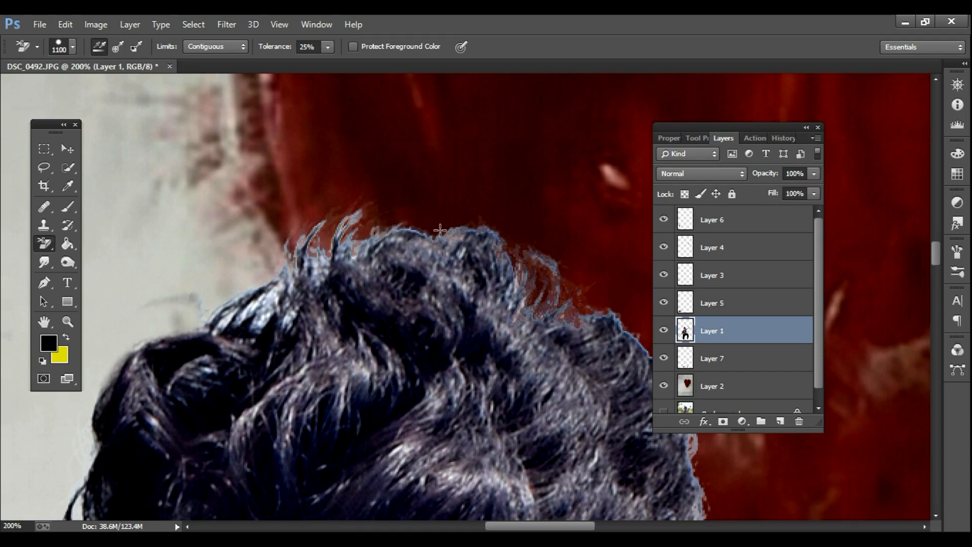
click(335, 218)
click(574, 290)
click(571, 313)
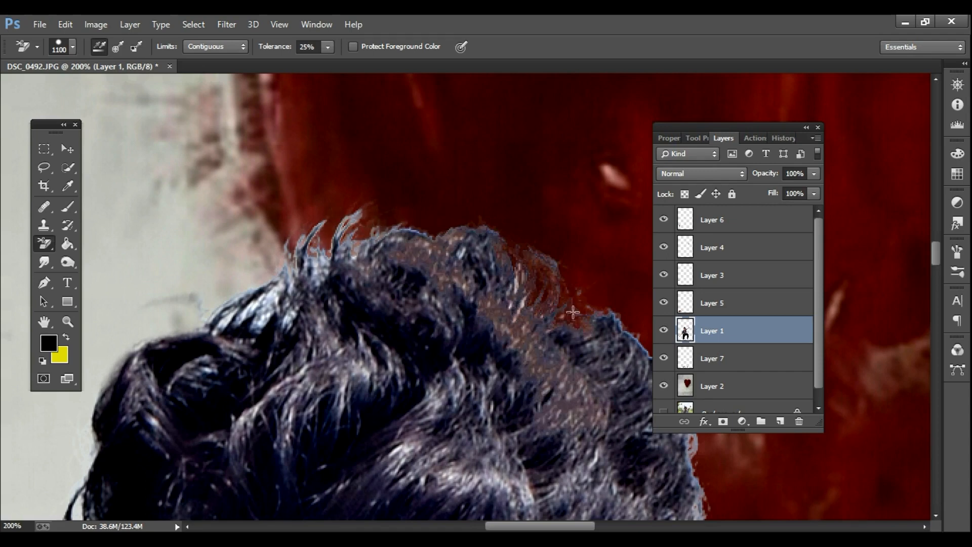
key(ctrl+z)
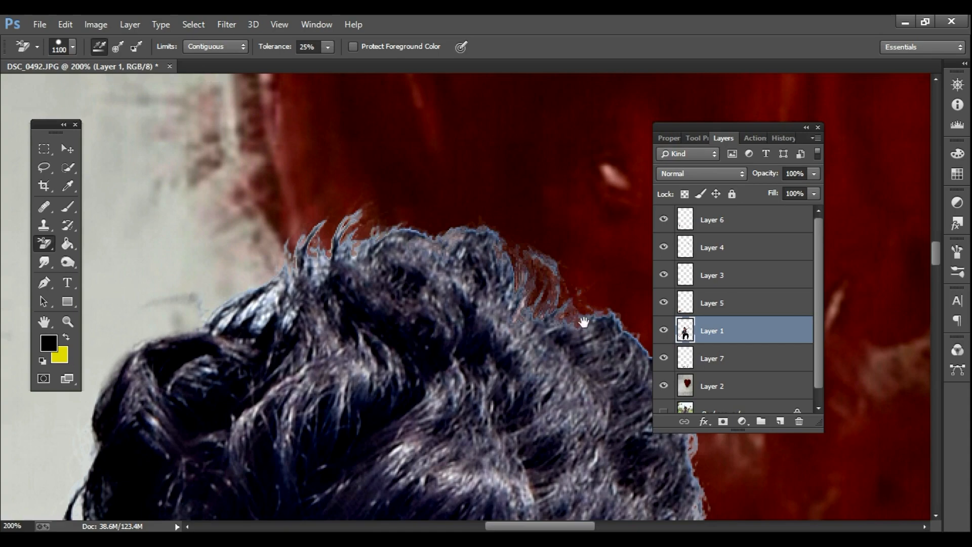
Step: Erase the light fringe along the right side of the hair down to just above the ear
drag(584, 322, 413, 260)
drag(544, 481, 531, 304)
click(524, 332)
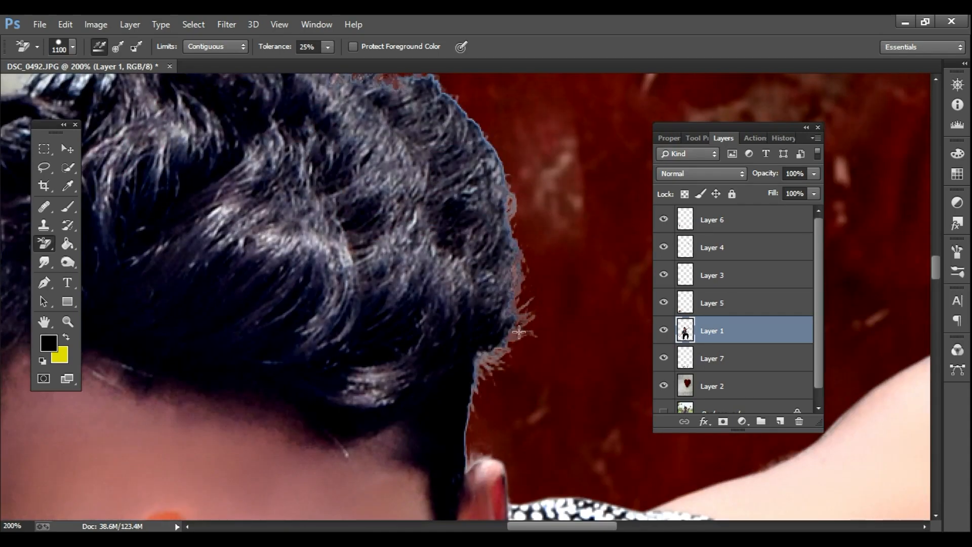
click(512, 344)
click(497, 362)
click(487, 358)
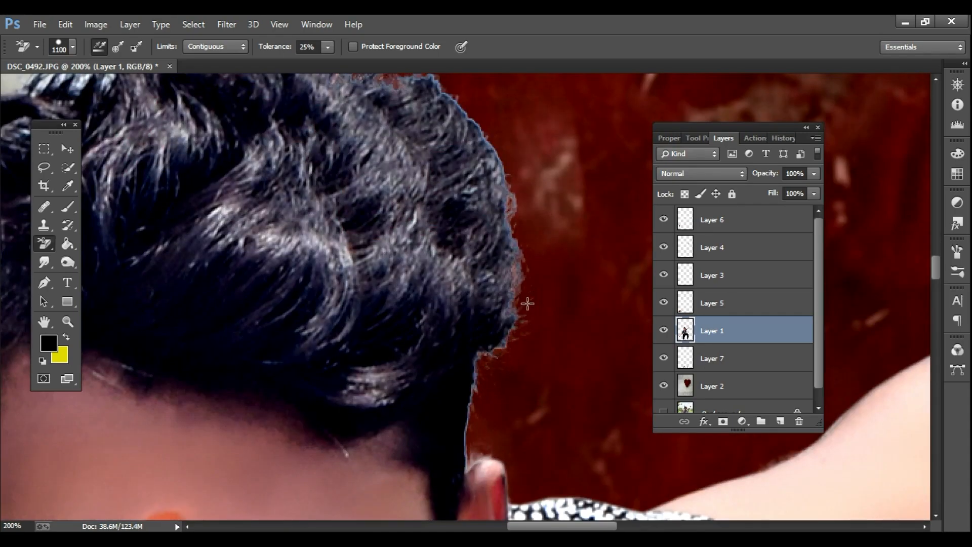
Step: Clean the remaining fringe along the hair outline on both sides with the regular Eraser at 10 px
right_click(44, 244)
click(106, 242)
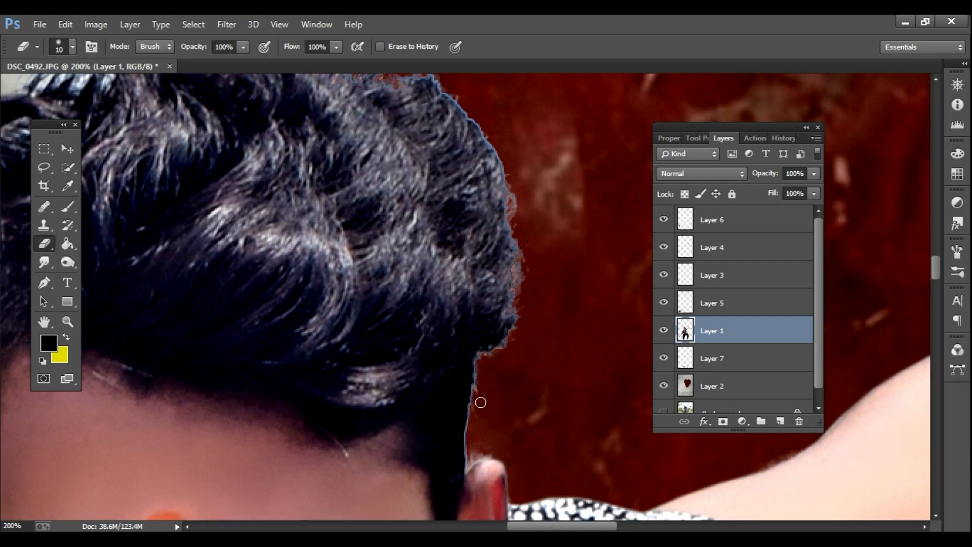
scroll(467, 202, up, 3)
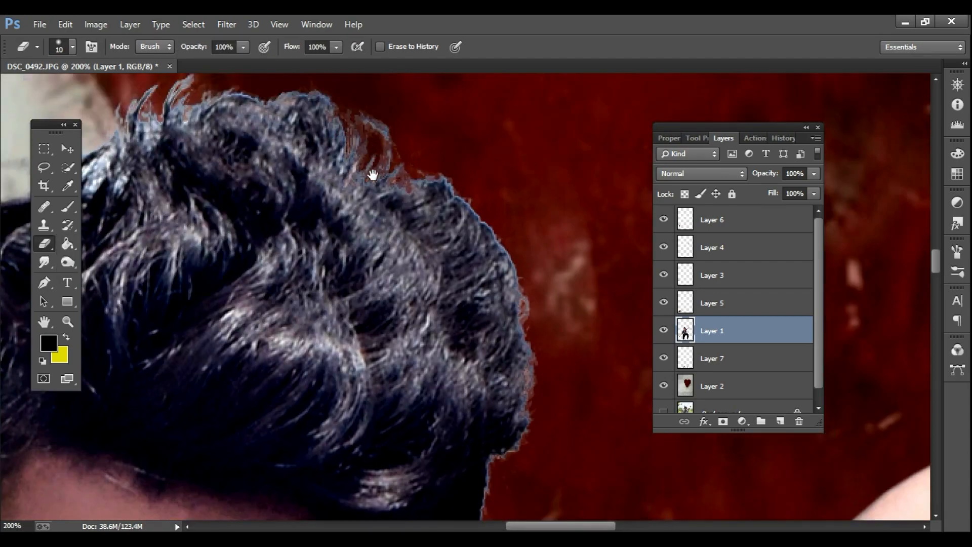
scroll(441, 89, left, 3)
scroll(354, 147, down, 3)
scroll(354, 147, left, 3)
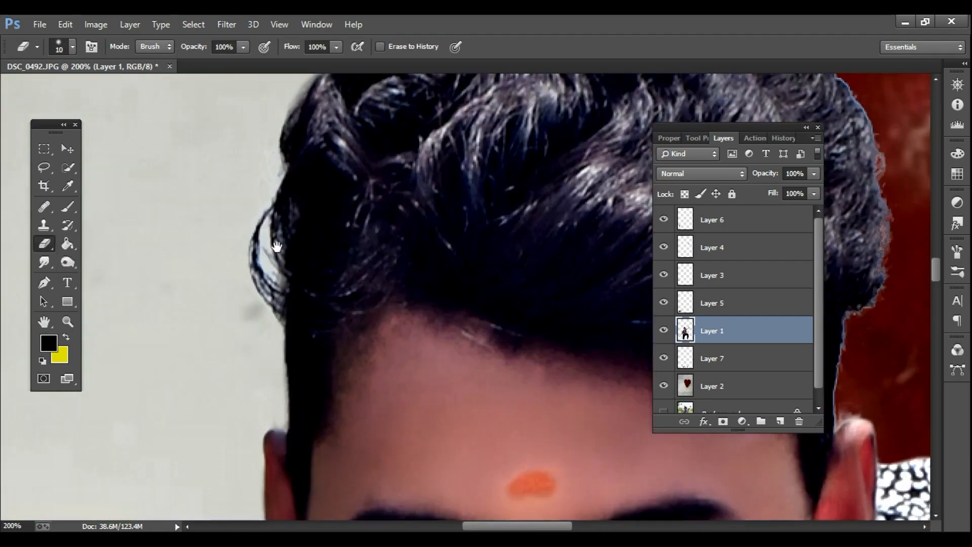
drag(264, 183, 281, 167)
drag(291, 96, 306, 82)
key(z)
alt+click(366, 275)
alt+click(367, 275)
alt+click(367, 276)
alt+click(367, 276)
alt+click(366, 276)
alt+click(364, 278)
alt+click(360, 282)
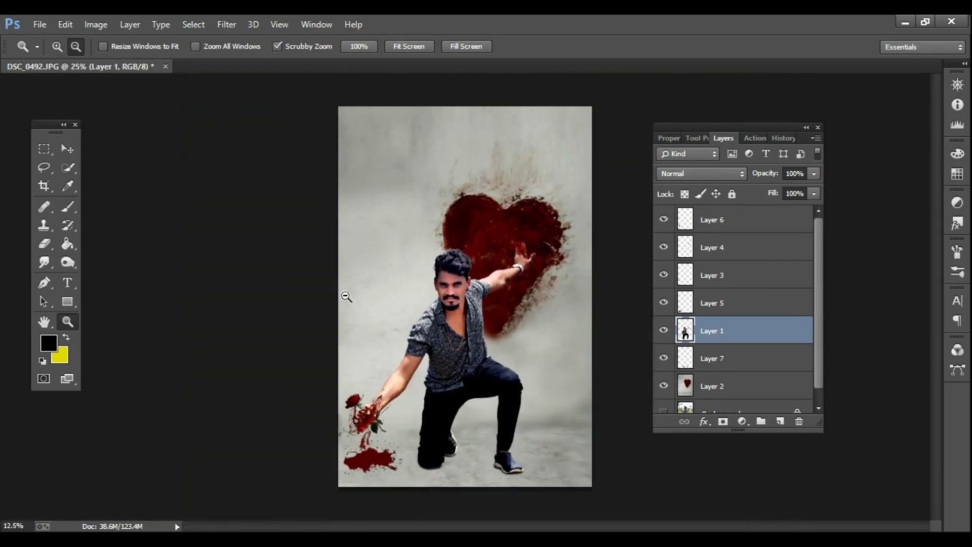
alt+click(349, 297)
key(e)
click(230, 27)
right_click(712, 330)
click(505, 435)
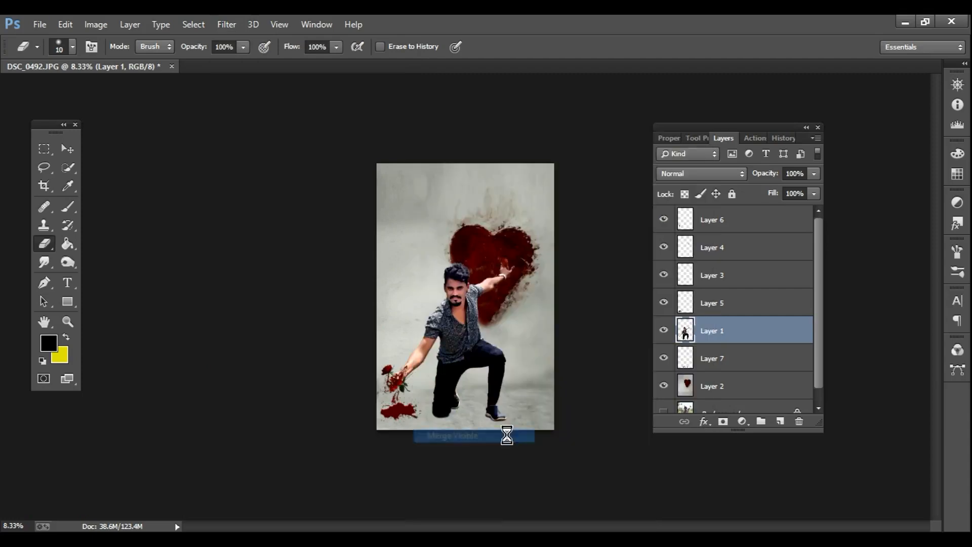
key(z)
click(508, 286)
click(534, 279)
click(539, 271)
click(540, 269)
click(473, 212)
click(478, 206)
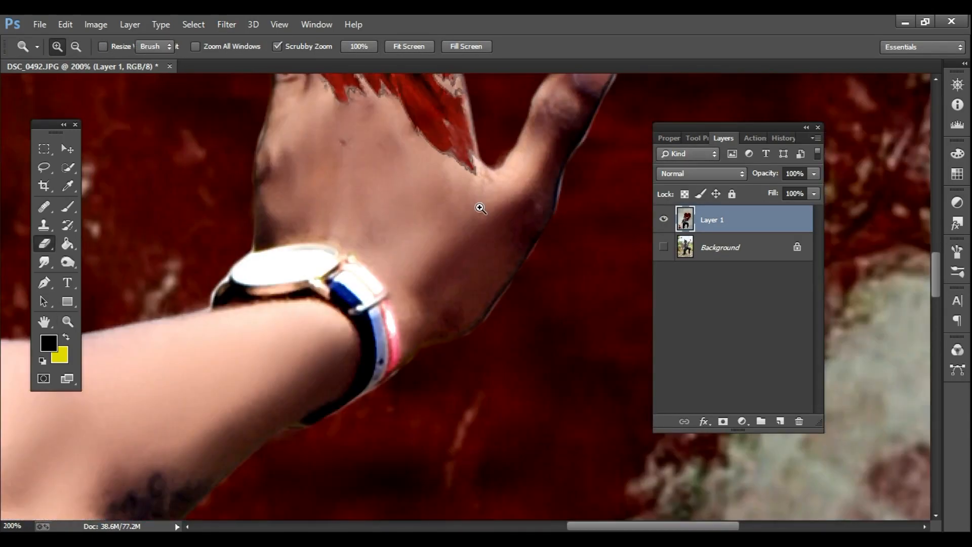
key(e)
key(ctrl+z)
Step: Erase the edge fringe along the raised hand's thumb side and down past the watch strap with the 10 px Eraser
mouse_move(619, 87)
mouse_down()
mouse_move(587, 142)
mouse_move(599, 122)
mouse_up()
drag(569, 175, 580, 160)
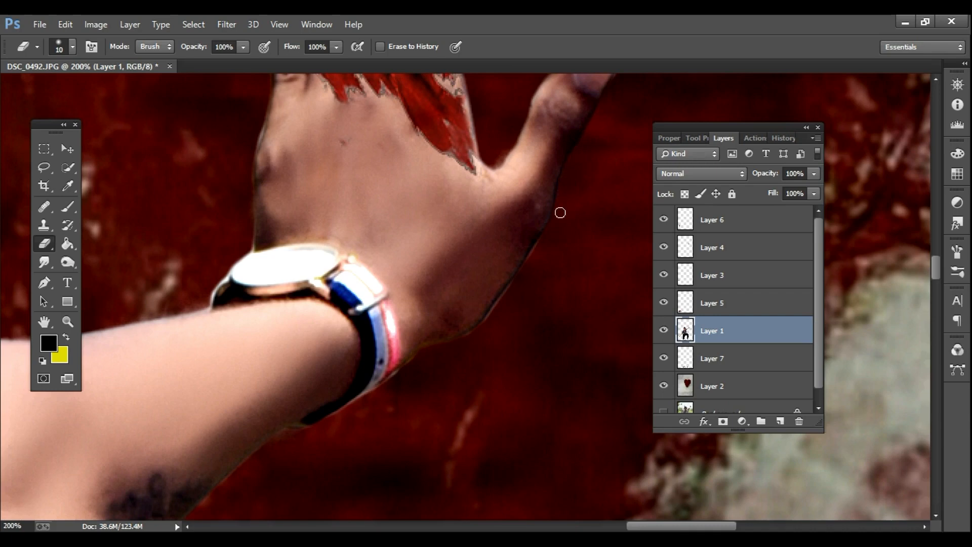
drag(518, 282, 491, 312)
mouse_move(466, 342)
mouse_down()
mouse_move(422, 354)
mouse_move(391, 386)
mouse_up()
Step: Enlarge the Eraser to 25 px and clean the fringe along the raised arm's lower edge down to the shirt sleeve
drag(324, 437, 483, 301)
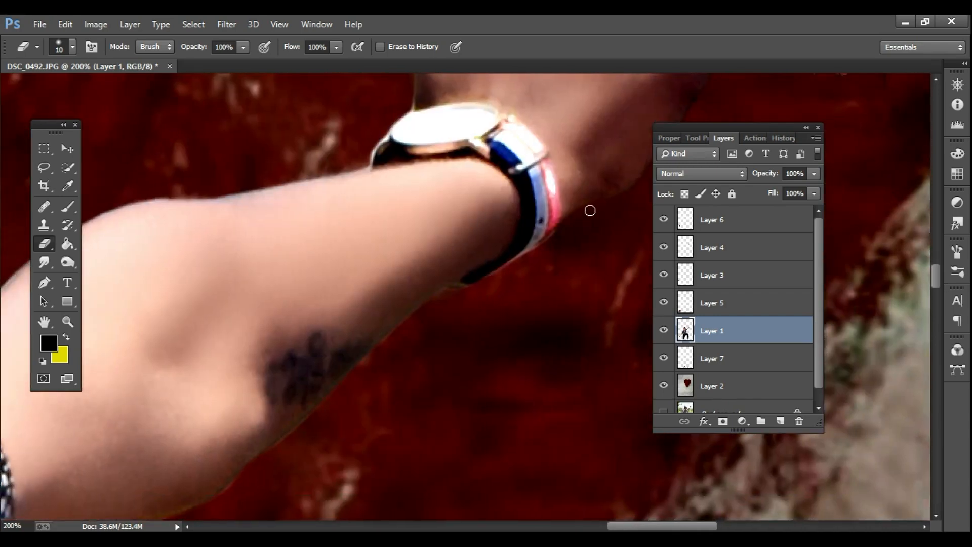
key(bracketright)
key(bracketright)
key(bracketright)
drag(278, 458, 427, 301)
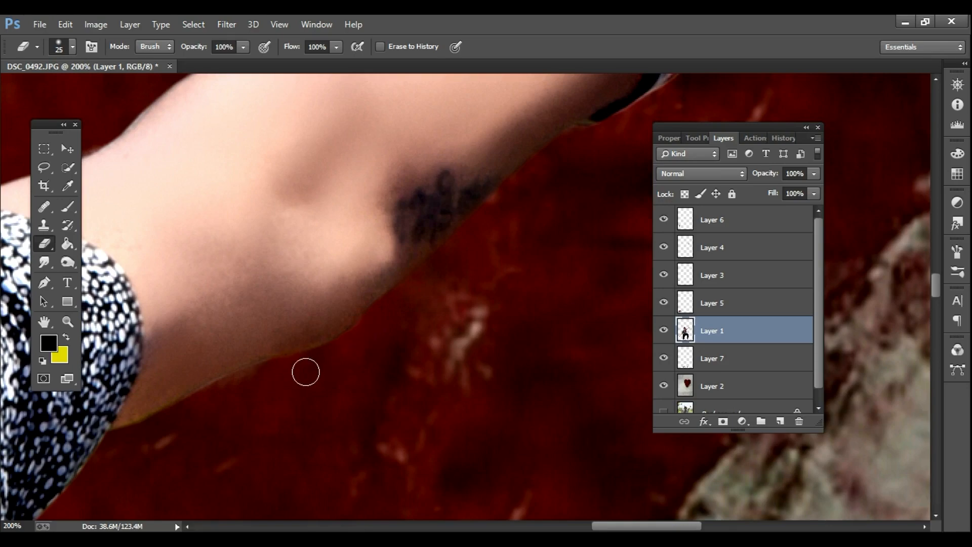
drag(259, 384, 432, 245)
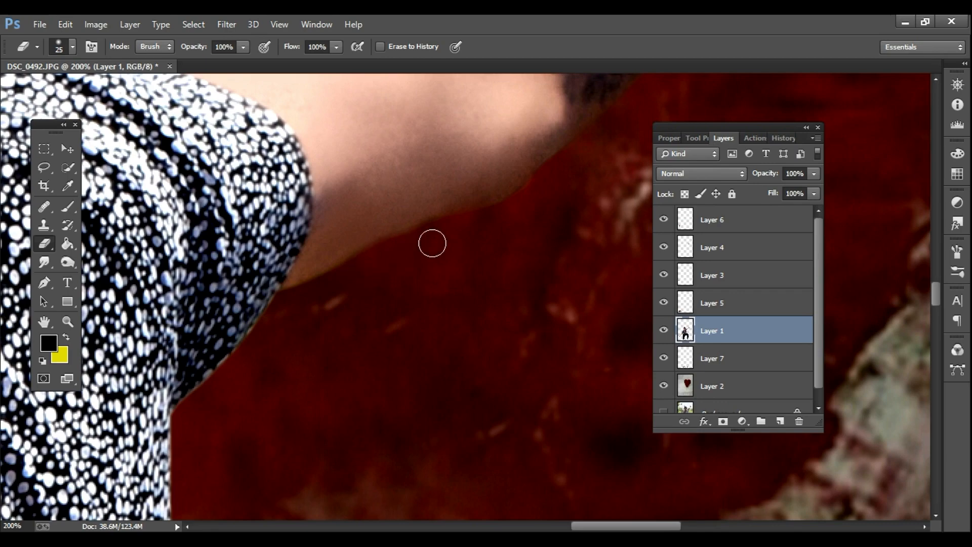
Step: Erase the fringe along the raised arm's upper edge and beside the watch and wrist with the 25 px Eraser
key(z)
alt+click(471, 252)
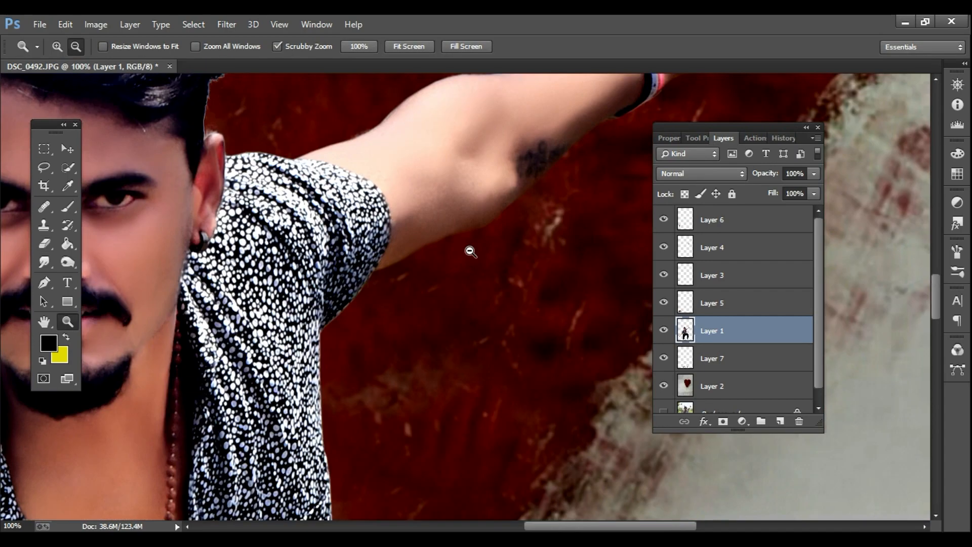
alt+click(471, 251)
alt+click(471, 251)
click(424, 205)
click(423, 206)
click(423, 206)
key(e)
drag(406, 169, 117, 408)
drag(536, 206, 410, 343)
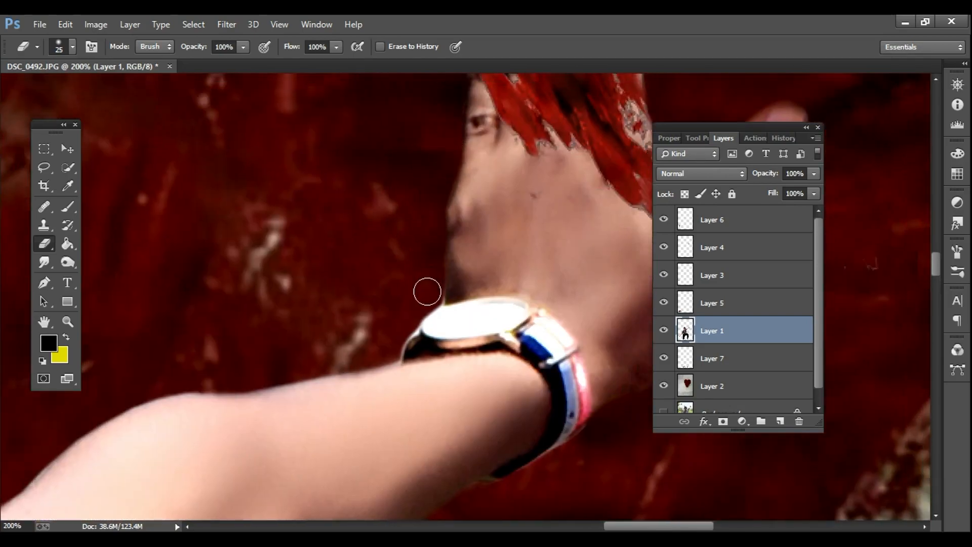
Step: Merge all visible layers into one composite layer
key(z)
alt+click(427, 292)
alt+click(427, 292)
alt+click(427, 291)
alt+click(426, 291)
alt+click(427, 292)
alt+click(427, 291)
key(e)
right_click(727, 330)
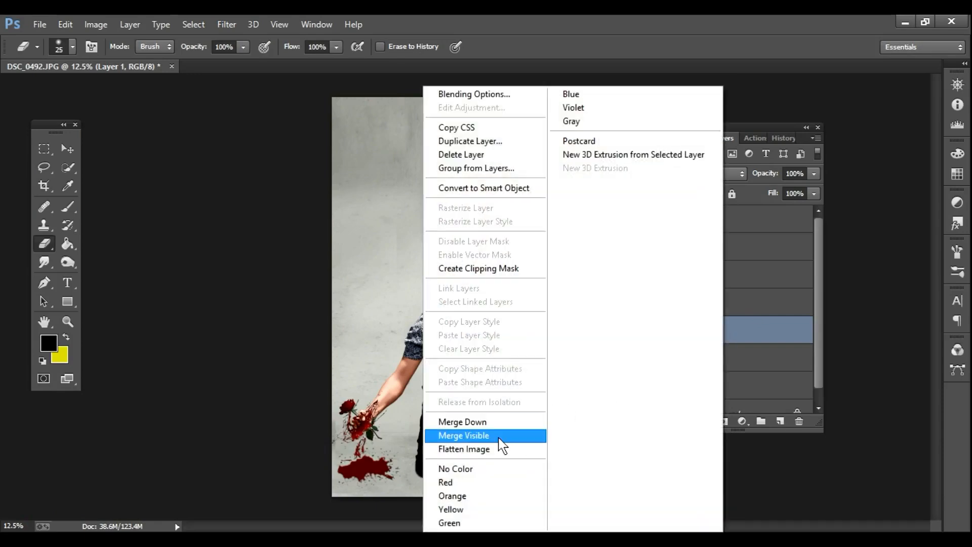
click(499, 438)
Step: Set up the Smudge tool with a 50 px brush for blending the red paint on the raised hand's fingers
key(z)
triple_click(514, 272)
triple_click(506, 267)
key(e)
mouse_move(507, 266)
mouse_down()
mouse_move(447, 304)
mouse_move(341, 474)
mouse_up()
key(ctrl+plus)
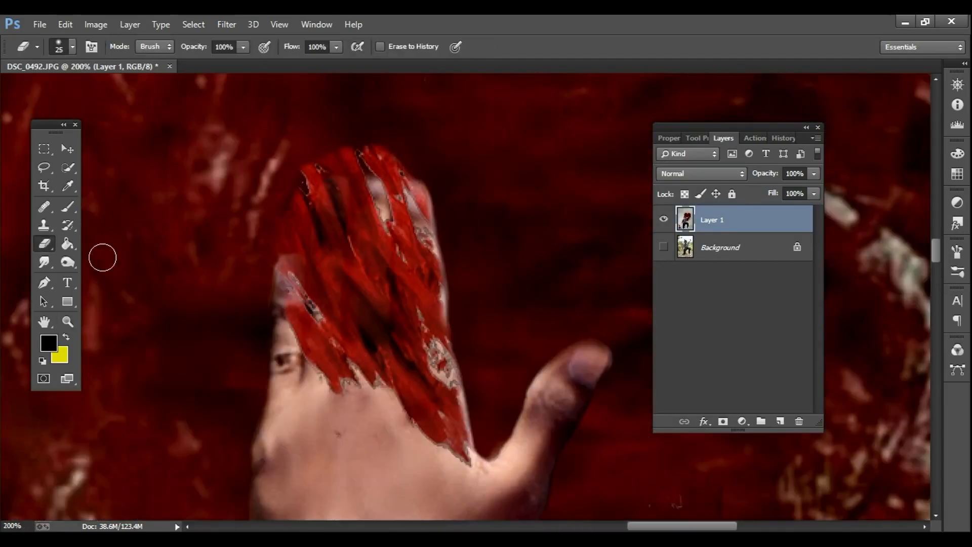
click(45, 262)
key(bracketright)
key(bracketright)
key(bracketright)
key(bracketright)
key(bracketright)
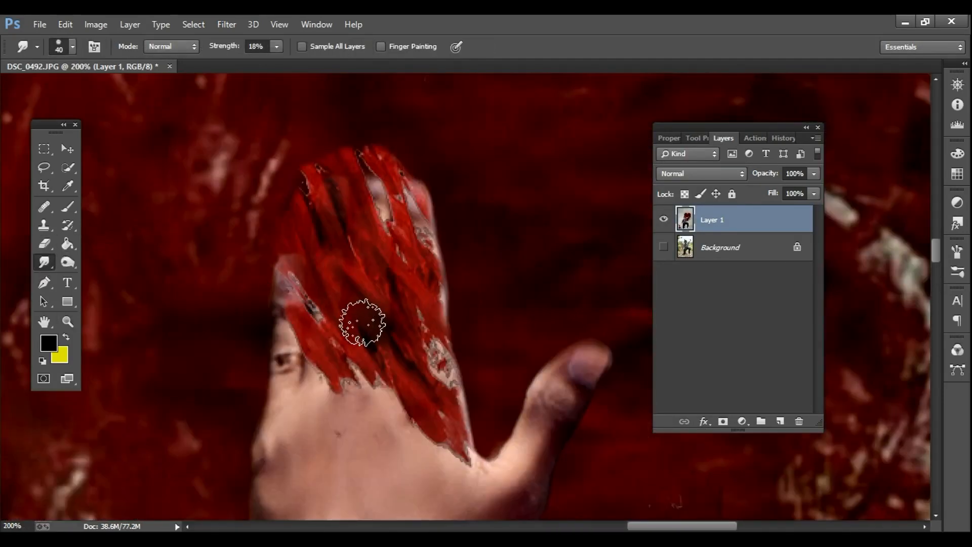
Step: Undo the layer merge and raise the opacity of Layer 4, which holds the red paint over the fingers
key(ctrl+z)
click(664, 246)
click(664, 246)
click(719, 247)
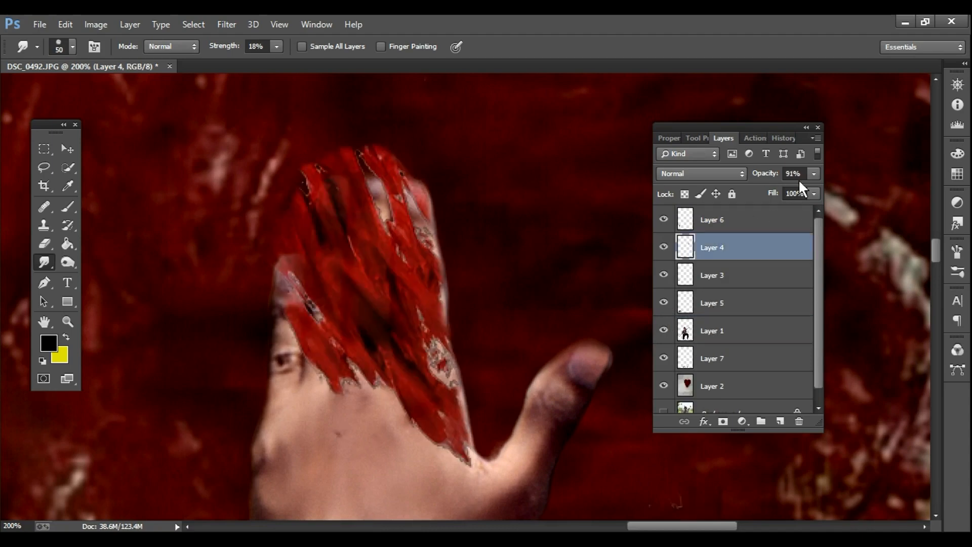
click(814, 173)
Step: Merge the visible layers and smudge the red paint's hard edges on the fingers using a 50 px brush at 18% strength
right_click(725, 345)
click(475, 434)
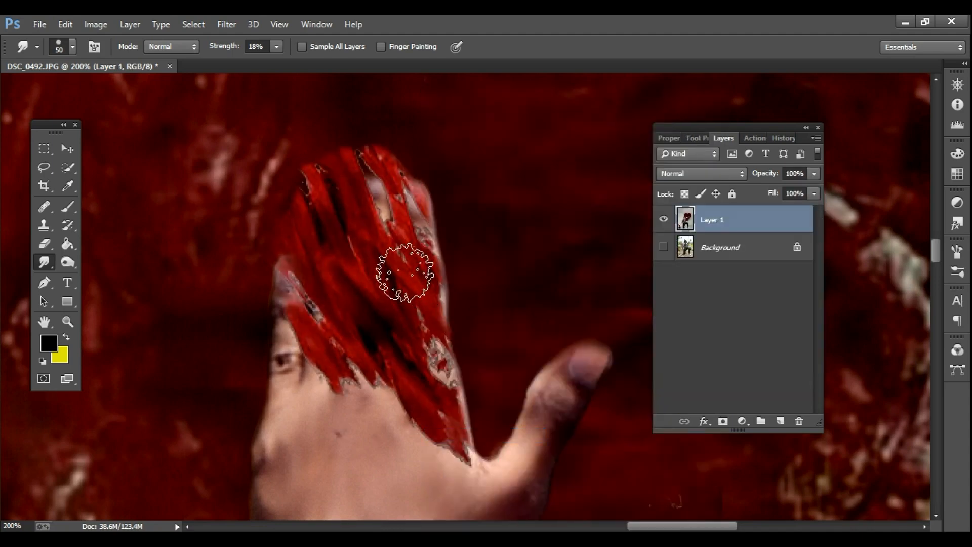
drag(310, 321, 302, 290)
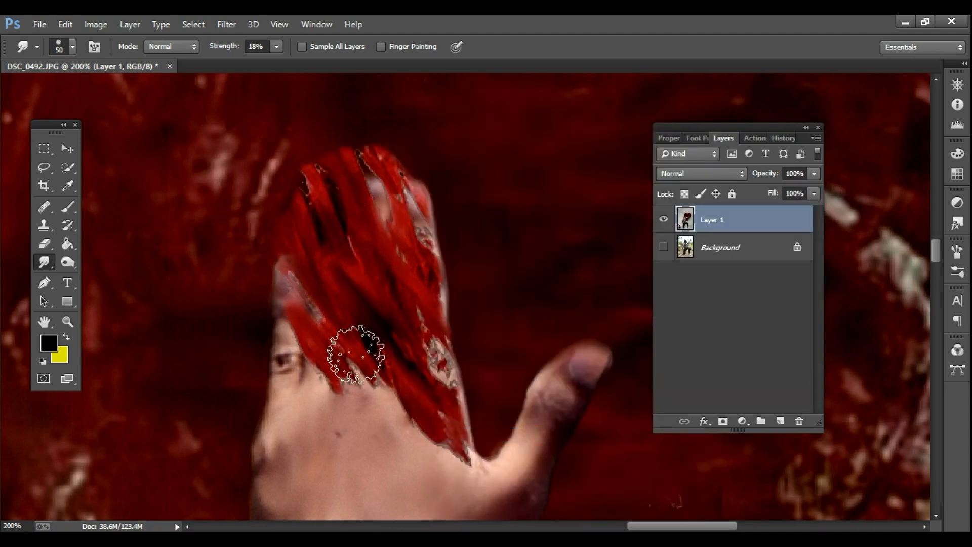
mouse_move(356, 354)
mouse_down()
mouse_move(341, 390)
mouse_move(419, 399)
mouse_move(427, 350)
mouse_move(407, 339)
mouse_move(404, 323)
mouse_move(420, 317)
mouse_move(410, 282)
mouse_move(500, 364)
mouse_move(417, 206)
mouse_up()
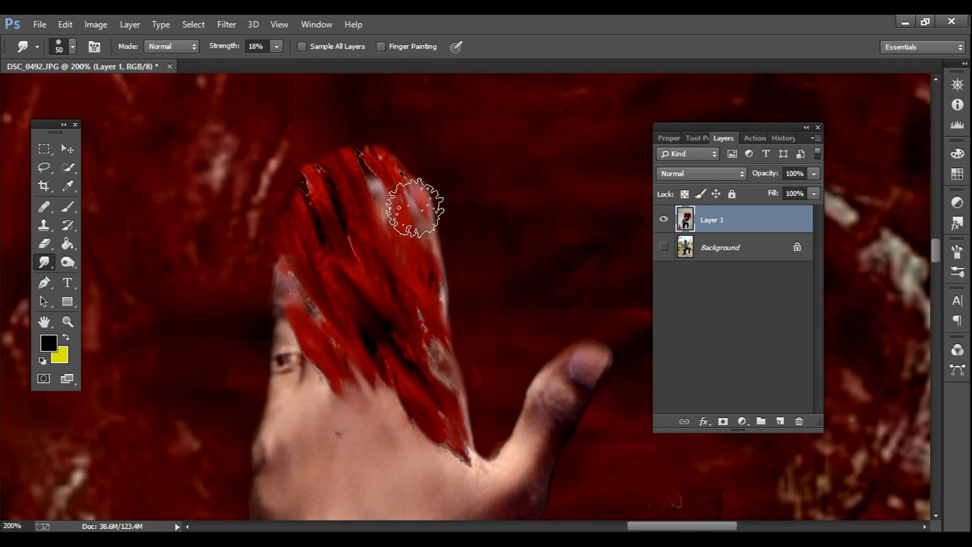
drag(375, 141, 336, 152)
drag(309, 212, 308, 166)
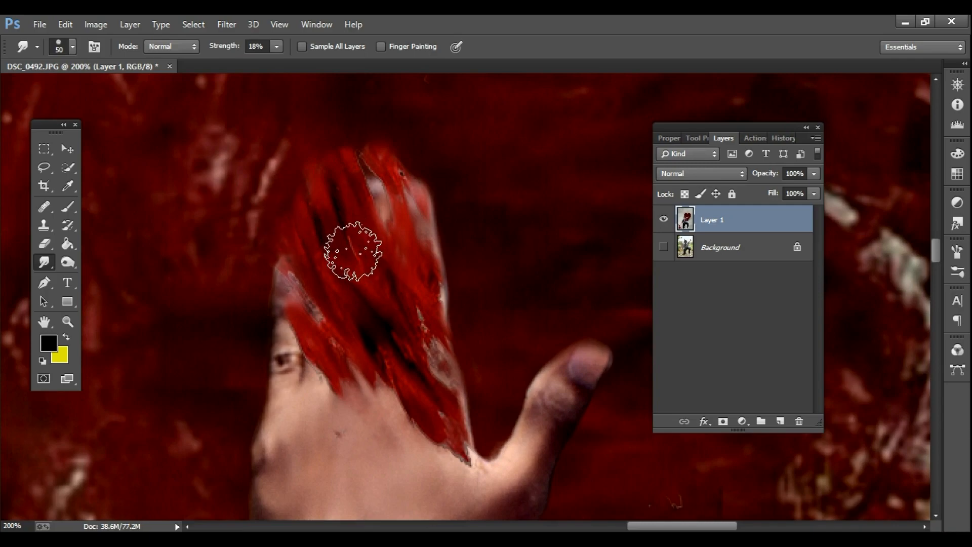
drag(462, 452, 466, 461)
Step: Open the merged Layer 1 in the Color Efex Pro 4 filter with Dark Contrasts
key(z)
alt+click(395, 384)
alt+click(395, 384)
alt+click(395, 385)
alt+click(394, 385)
alt+click(394, 384)
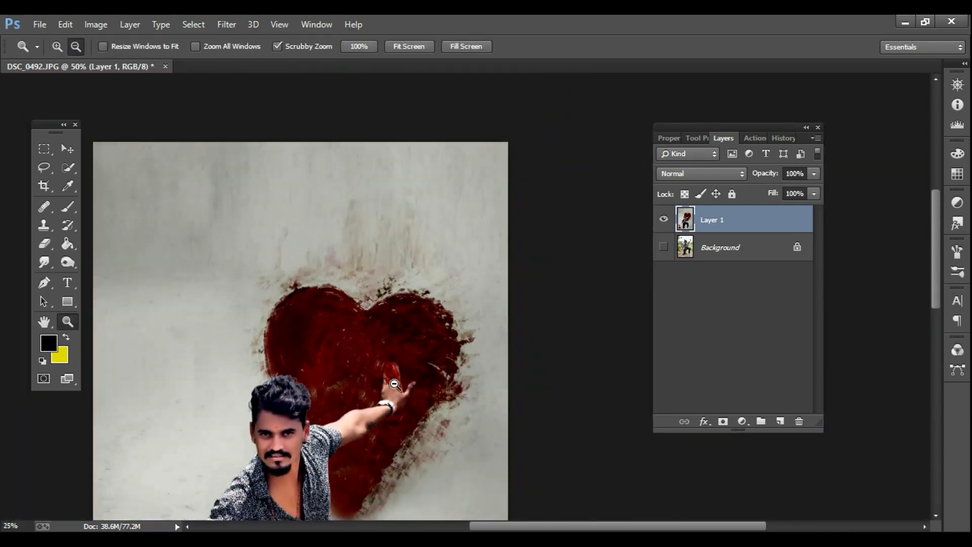
alt+click(394, 384)
alt+click(394, 384)
click(226, 24)
mouse_move(283, 391)
click(464, 390)
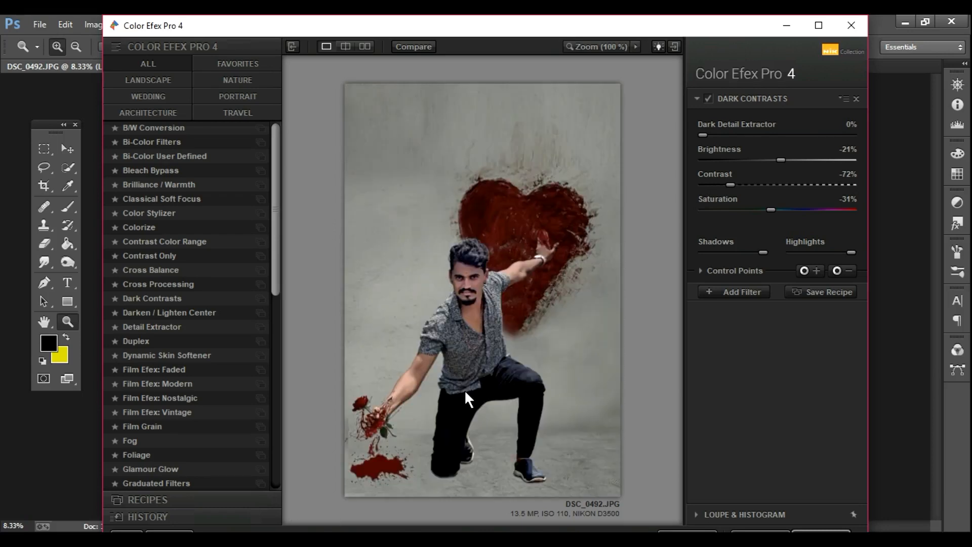
Step: Add a Detail Extractor filter at 8% with 34% contrast and 6% saturation, and apply the Color Efex Pro 4 effects
click(734, 292)
click(152, 327)
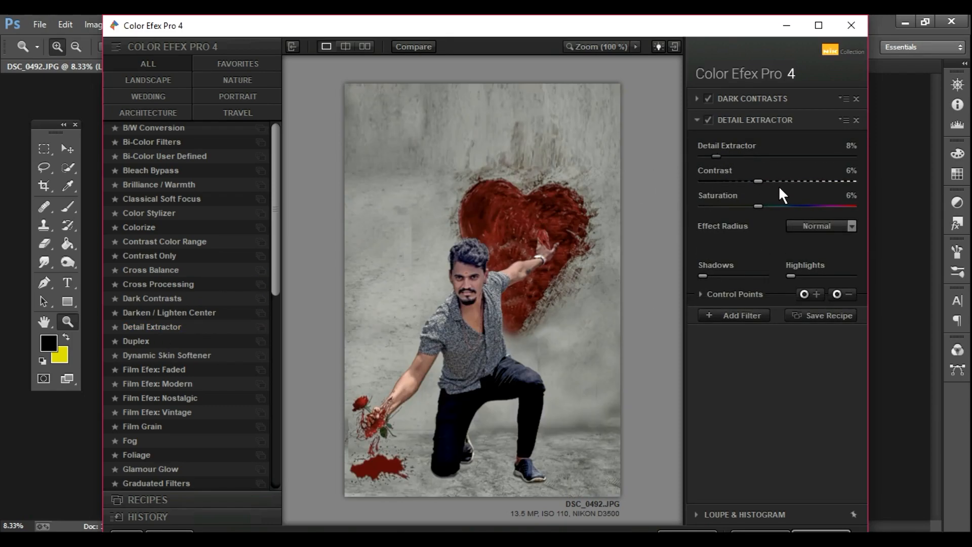
drag(780, 188, 798, 183)
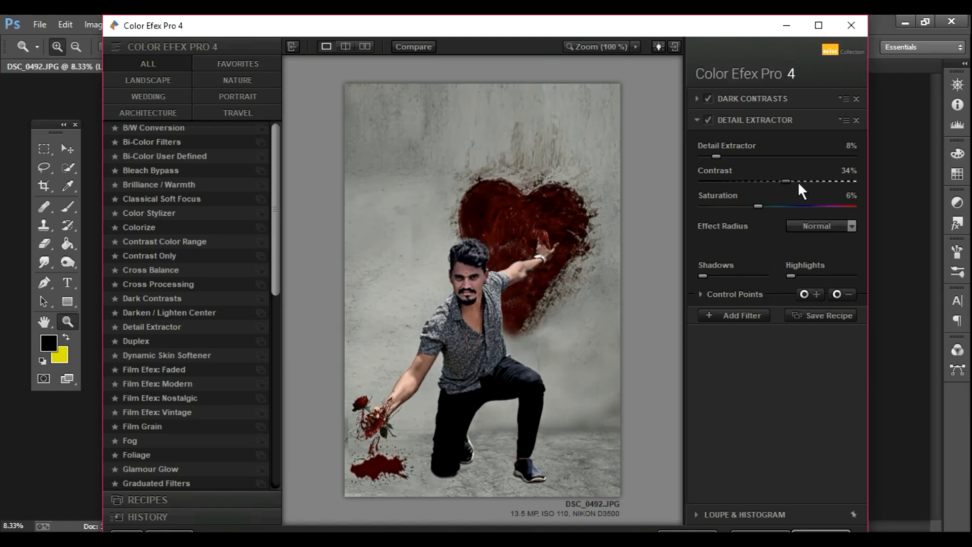
click(743, 314)
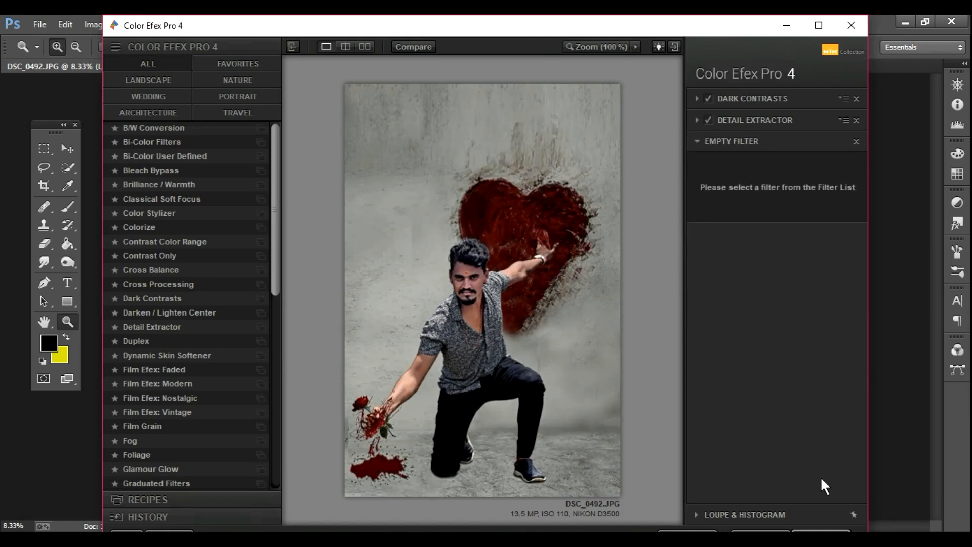
click(820, 530)
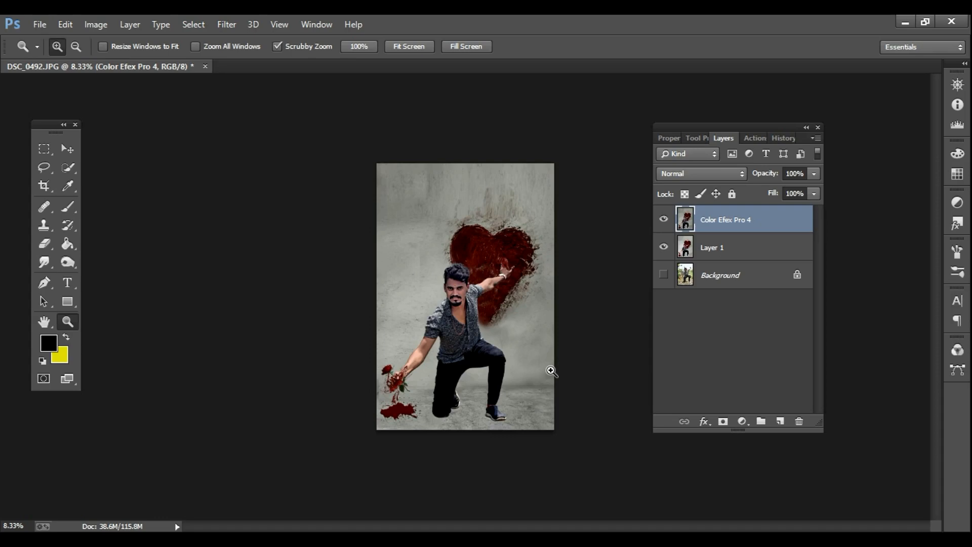
Step: Erase the Color Efex Pro 4 layer over the man's forehead, cheeks and face with a 45 px eraser
key(ctrl+plus)
key(ctrl+plus)
key(ctrl+plus)
key(ctrl+plus)
key(ctrl+plus)
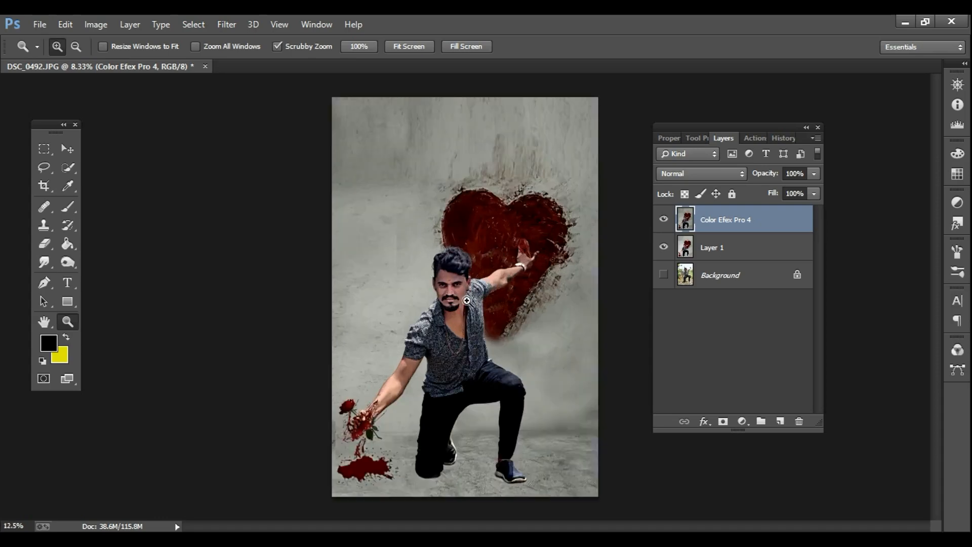
key(r)
key(e)
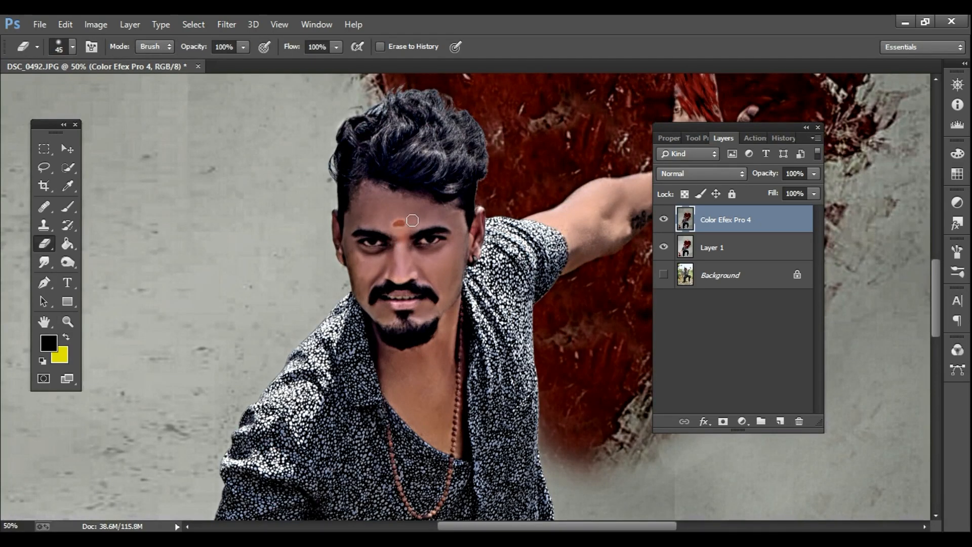
mouse_move(388, 220)
mouse_down()
mouse_move(407, 203)
mouse_move(372, 196)
mouse_up()
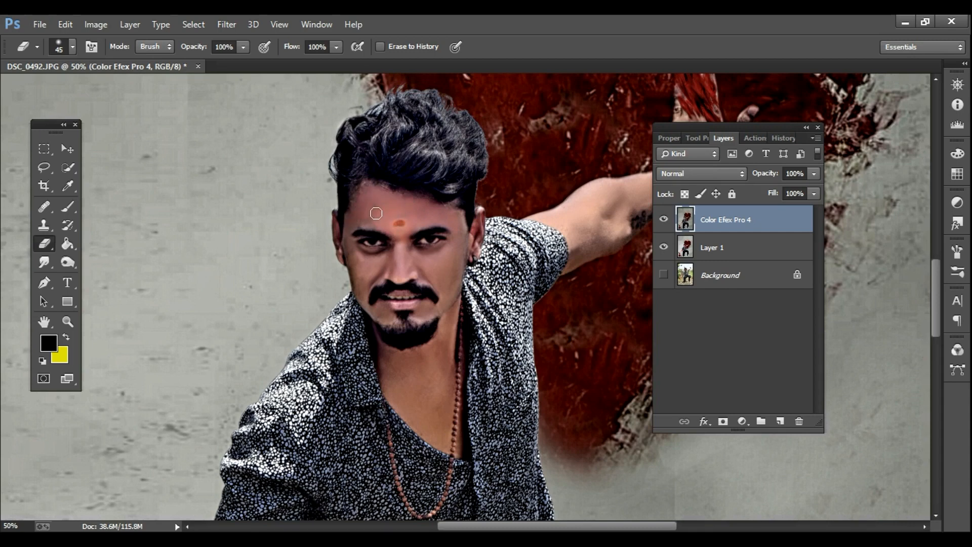
drag(457, 235, 470, 221)
mouse_move(456, 277)
mouse_down()
mouse_move(466, 241)
mouse_move(478, 235)
mouse_move(480, 143)
mouse_move(514, 287)
mouse_move(467, 208)
mouse_move(444, 262)
mouse_move(430, 246)
mouse_move(385, 257)
mouse_move(344, 246)
mouse_move(357, 285)
mouse_move(369, 288)
mouse_move(339, 219)
mouse_move(347, 263)
mouse_move(377, 248)
mouse_move(368, 276)
mouse_move(381, 280)
mouse_move(359, 285)
mouse_move(368, 299)
mouse_move(428, 307)
mouse_move(371, 249)
mouse_up()
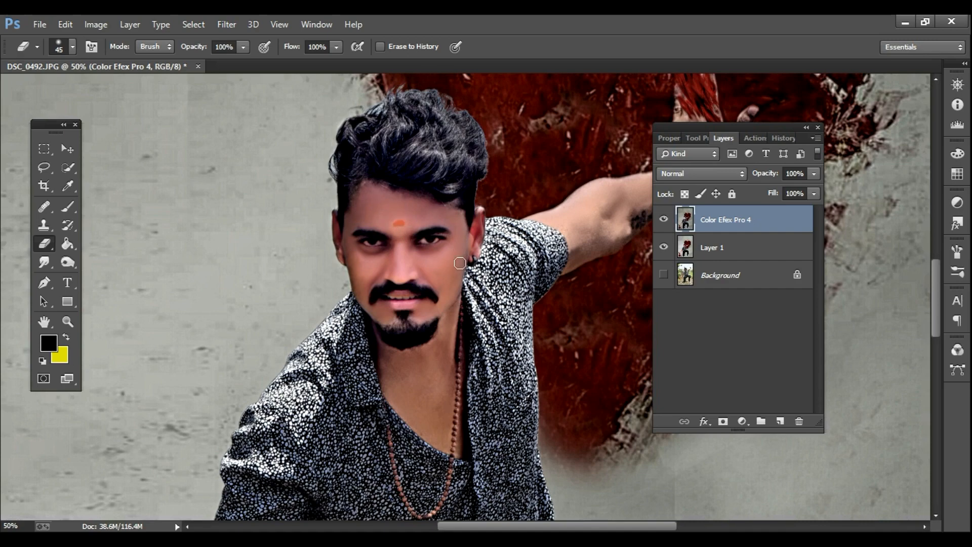
Step: Erase the Color Efex Pro 4 layer over the neck and open chest with a 50 px eraser
scroll(458, 263, down, 3)
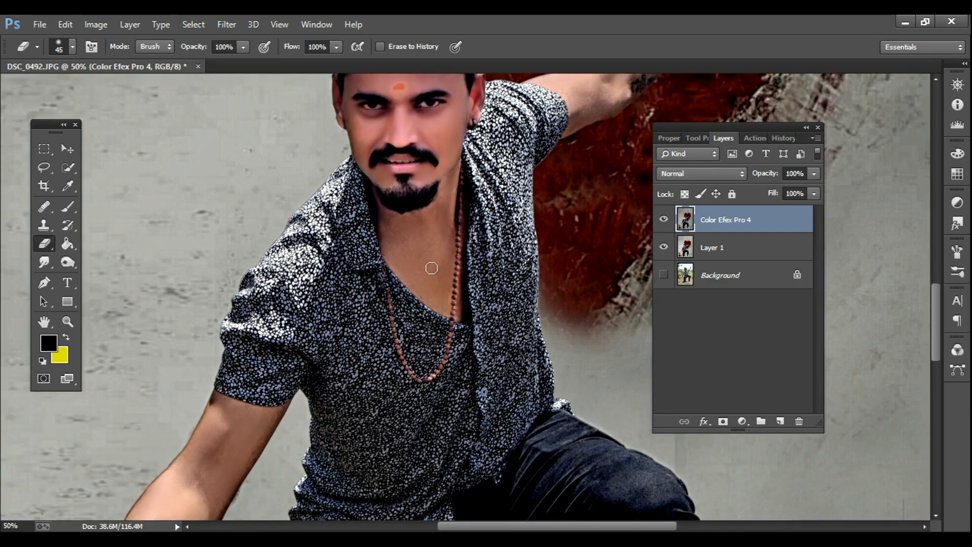
key(])
mouse_move(444, 233)
mouse_down()
mouse_move(449, 177)
mouse_move(427, 220)
mouse_move(391, 232)
mouse_move(375, 213)
mouse_move(392, 252)
mouse_move(399, 236)
mouse_move(413, 286)
mouse_move(455, 318)
mouse_move(461, 216)
mouse_move(439, 307)
mouse_move(415, 286)
mouse_move(432, 231)
mouse_move(380, 248)
mouse_up()
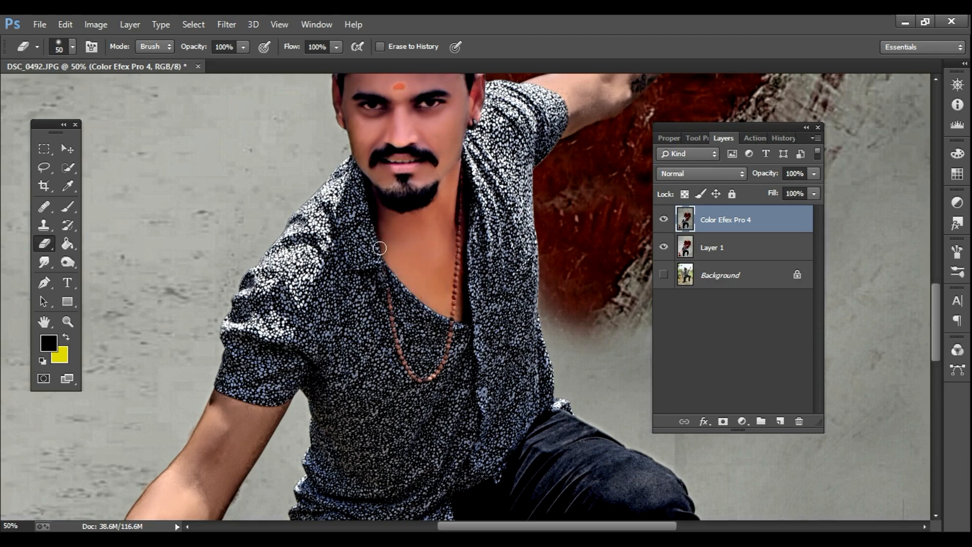
drag(426, 281, 454, 320)
Step: Erase the Color Efex Pro 4 layer over the arm holding the rose with a 100 px eraser
drag(339, 430, 555, 234)
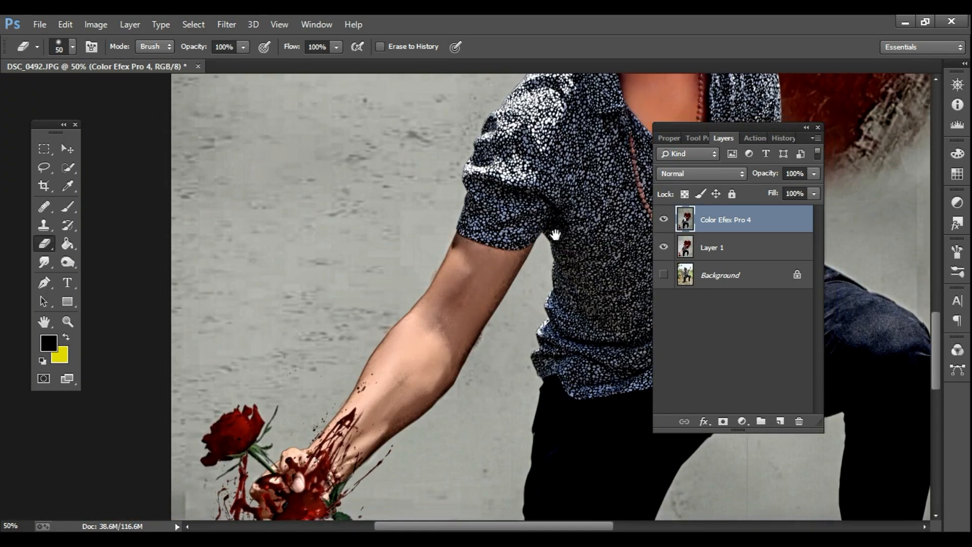
key(bracketright)
key(bracketright)
key(bracketright)
key(bracketright)
key(bracketright)
mouse_move(460, 331)
mouse_down()
mouse_move(494, 273)
mouse_move(407, 336)
mouse_move(375, 420)
mouse_move(463, 300)
mouse_move(430, 171)
mouse_up()
Step: Erase the Color Efex Pro 4 layer over the outstretched arm on the heart and reduce the eraser to 70 px
drag(628, 91, 183, 447)
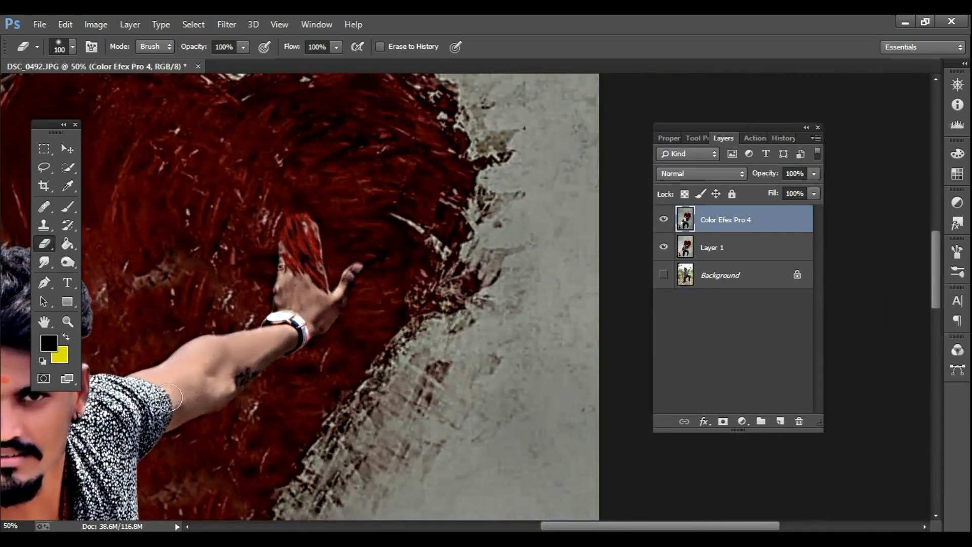
mouse_move(175, 395)
mouse_down()
mouse_move(240, 353)
mouse_move(217, 349)
mouse_move(167, 385)
mouse_move(228, 387)
mouse_move(335, 289)
mouse_move(283, 288)
mouse_up()
key(bracketleft)
key(bracketleft)
key(bracketleft)
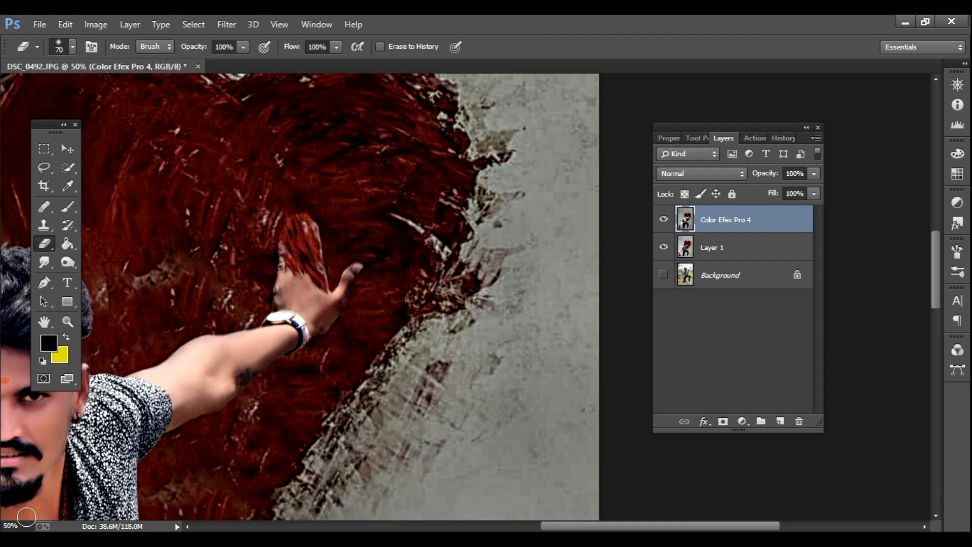
Step: Merge the Color Efex Pro 4 layer down into Layer 1
key(z)
alt+click(289, 297)
alt+click(289, 297)
key(e)
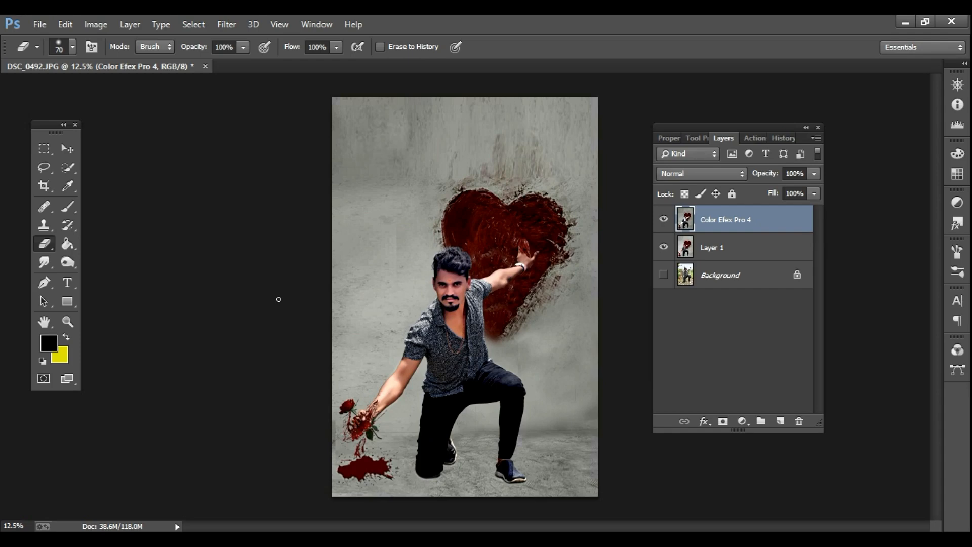
right_click(728, 220)
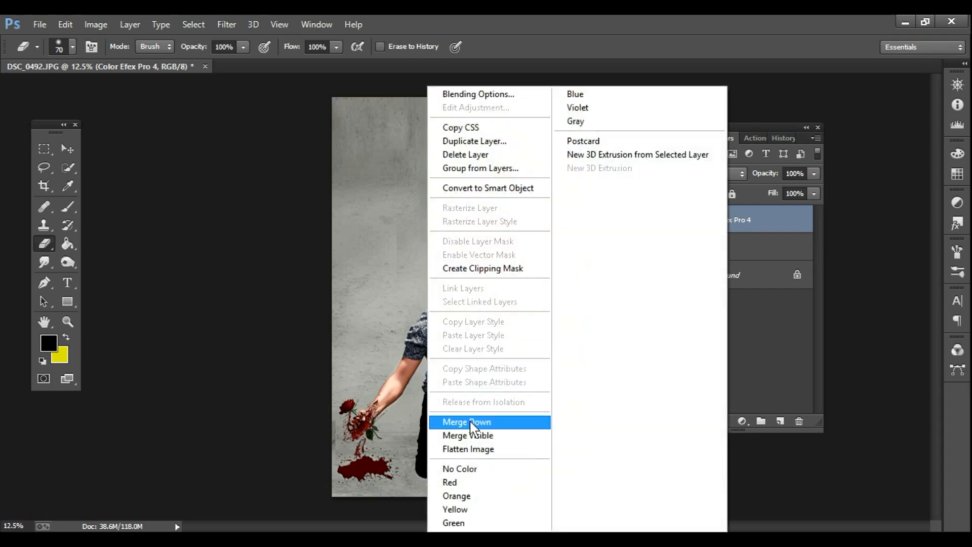
click(470, 421)
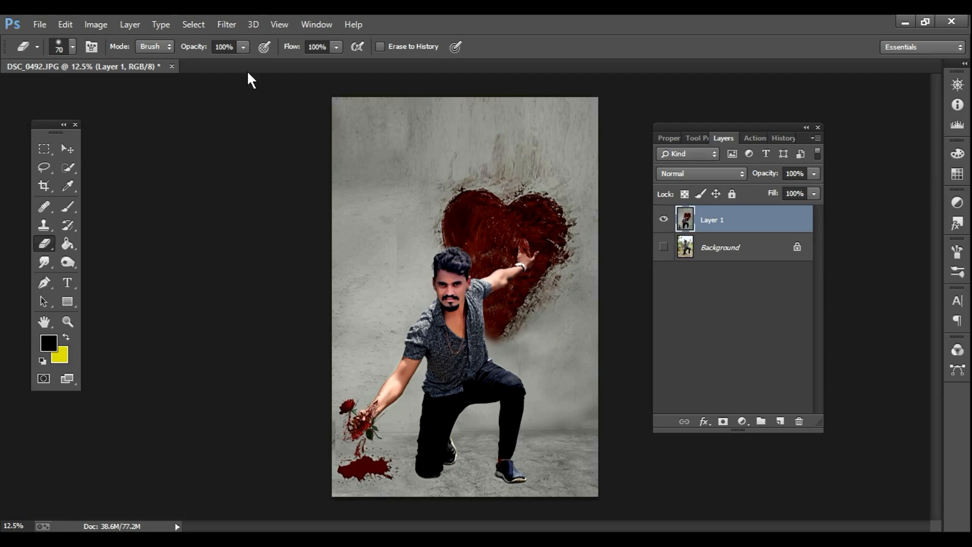
Step: Apply the Camera Raw filter to Layer 1 with clarity at +26
click(224, 25)
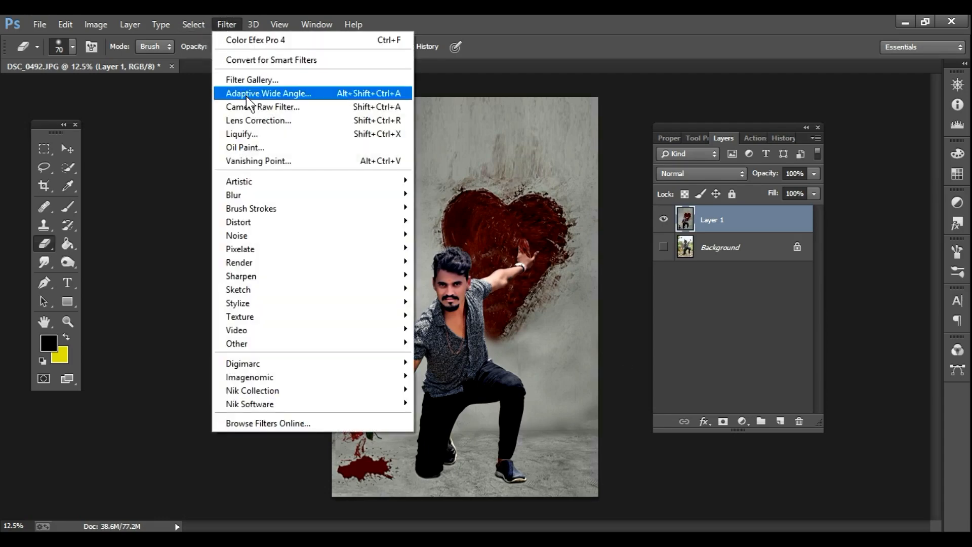
click(185, 136)
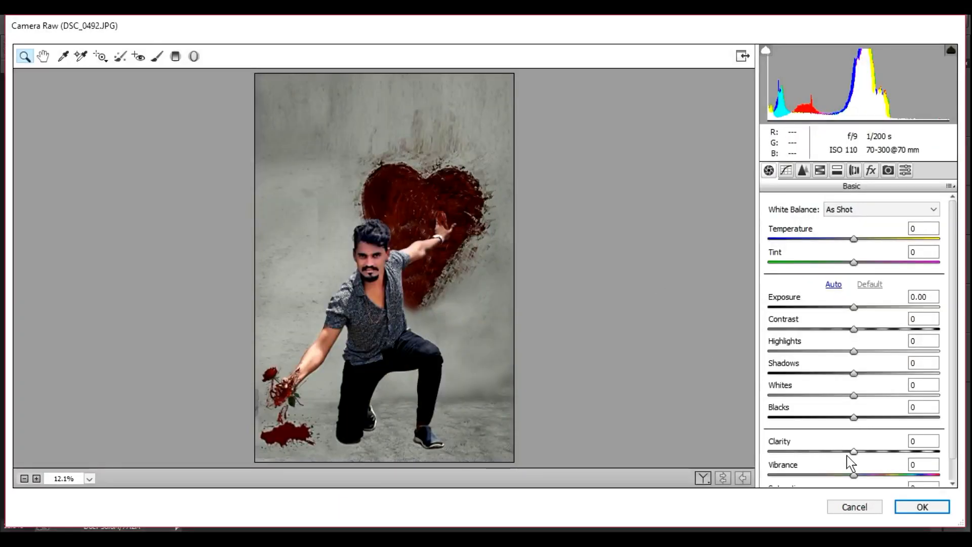
drag(854, 451, 876, 452)
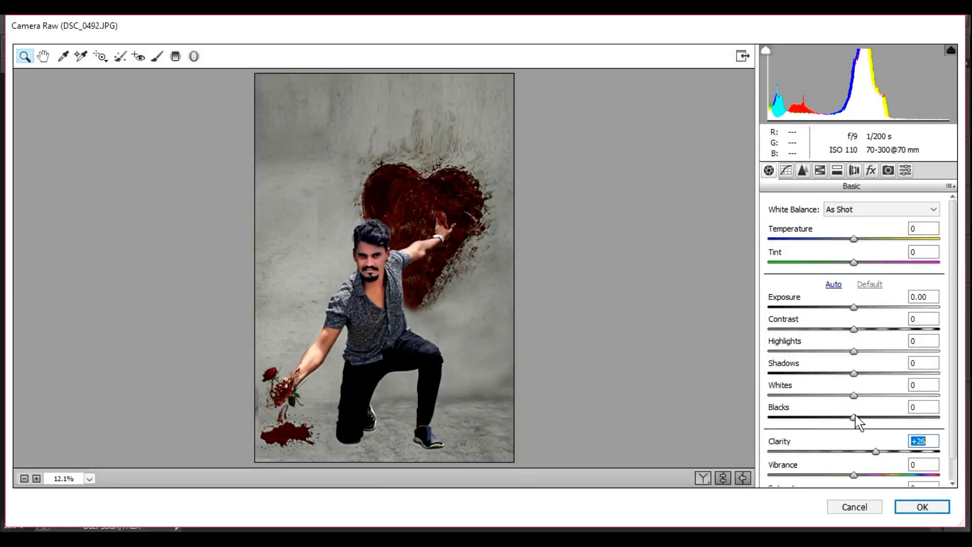
drag(853, 417, 872, 349)
drag(869, 330, 854, 329)
click(854, 307)
click(920, 506)
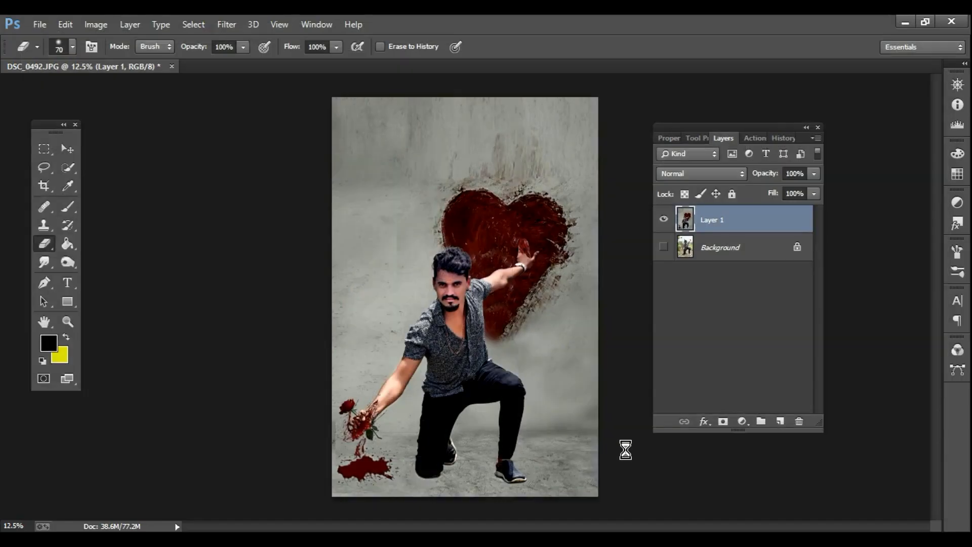
Step: Create a new layer and paint black along the shadow edge under the kneeling knee with a 25 px brush
key(ctrl+space)
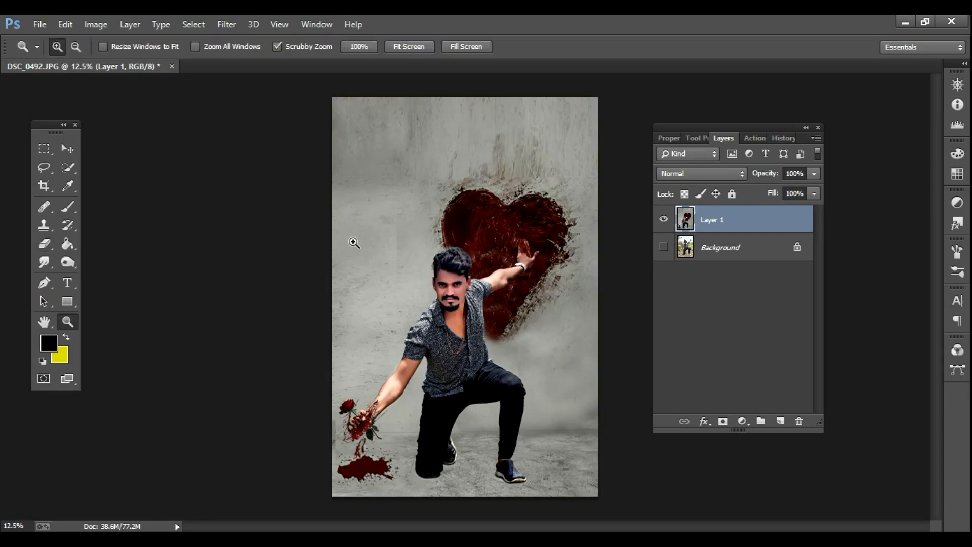
ctrl+click(458, 304)
ctrl+click(458, 304)
ctrl+click(458, 304)
drag(452, 374, 441, 61)
key(z)
click(404, 412)
click(404, 412)
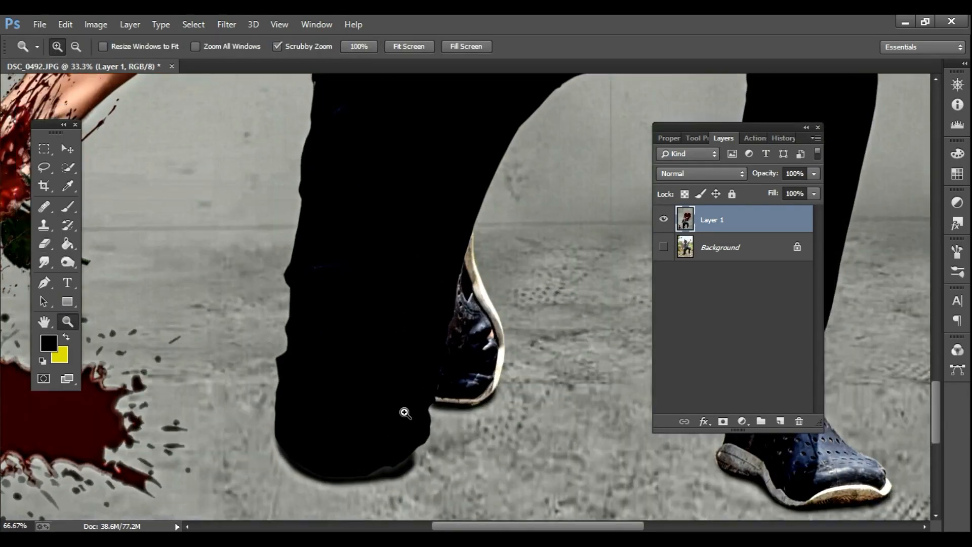
click(400, 414)
alt+click(390, 419)
drag(358, 485, 389, 365)
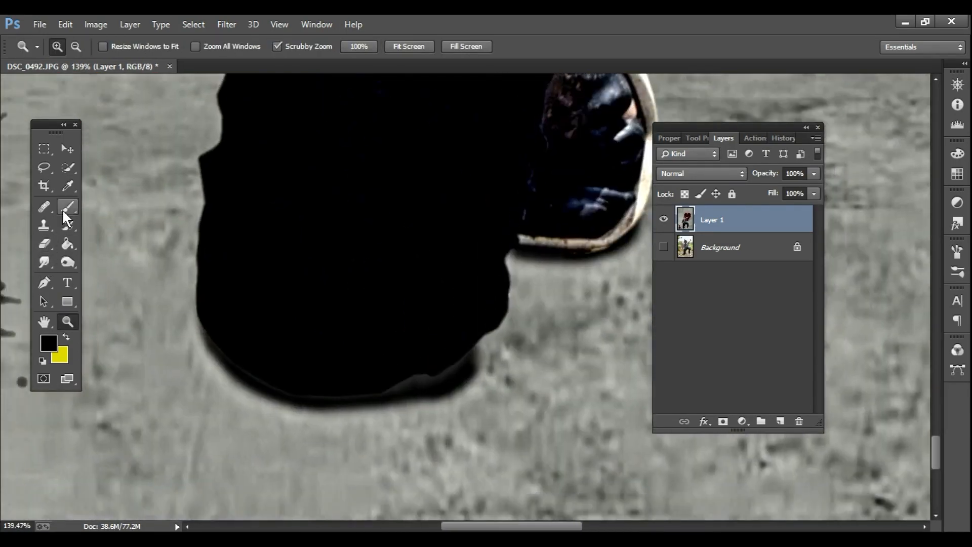
key(b)
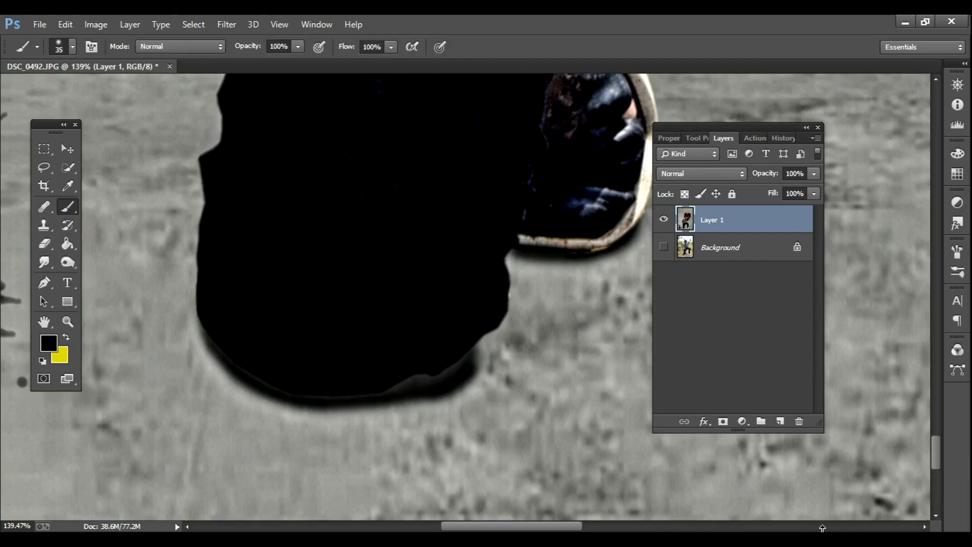
click(781, 422)
drag(462, 368, 399, 387)
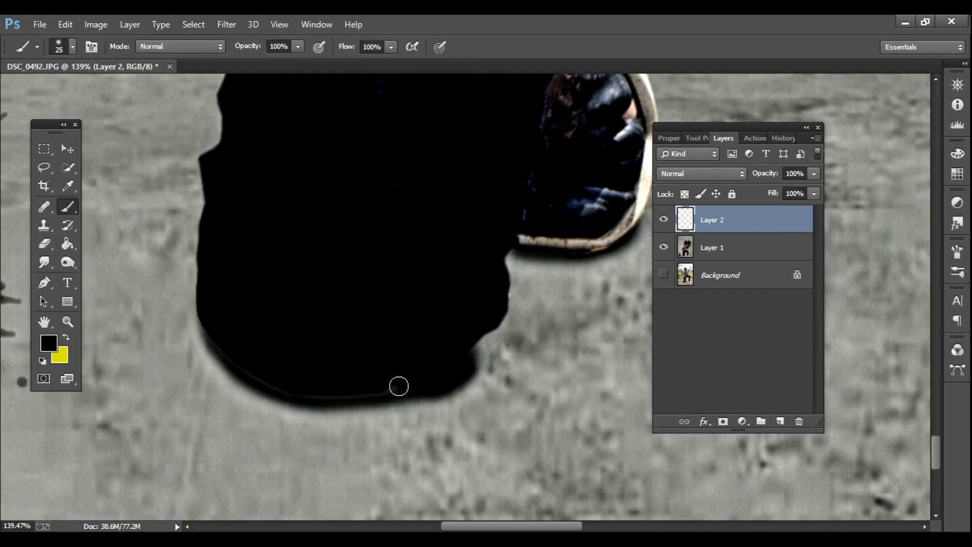
mouse_move(336, 393)
mouse_down()
mouse_move(296, 393)
mouse_move(248, 372)
mouse_move(198, 325)
mouse_up()
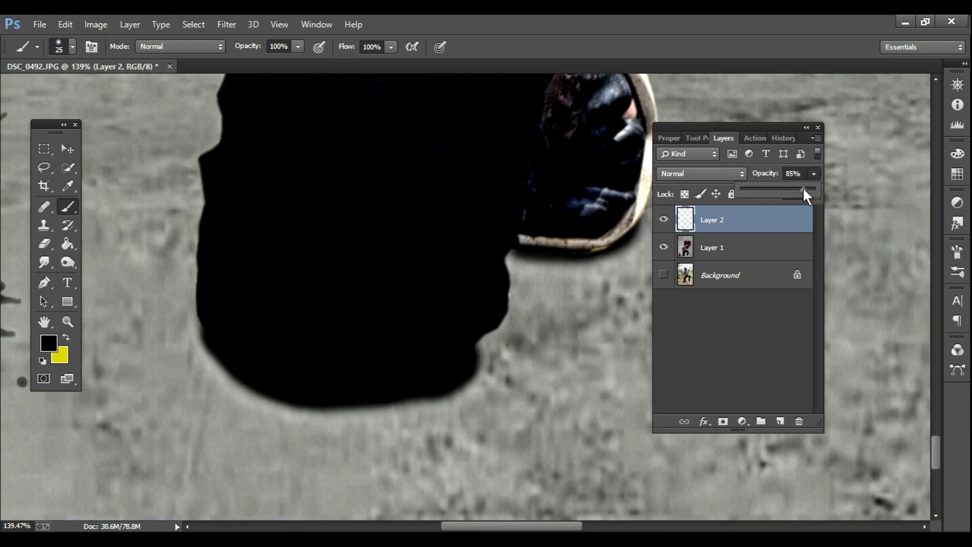
Step: Set the painted shadow layer's opacity to 88% and merge the visible layers
click(68, 321)
click(237, 465)
click(236, 465)
click(236, 465)
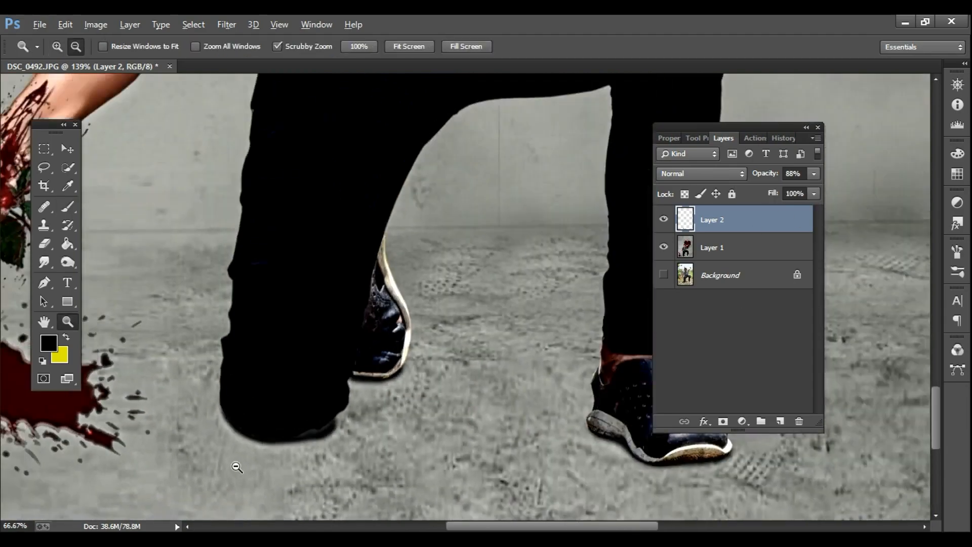
click(237, 465)
click(236, 465)
right_click(736, 219)
click(490, 437)
alt+click(407, 374)
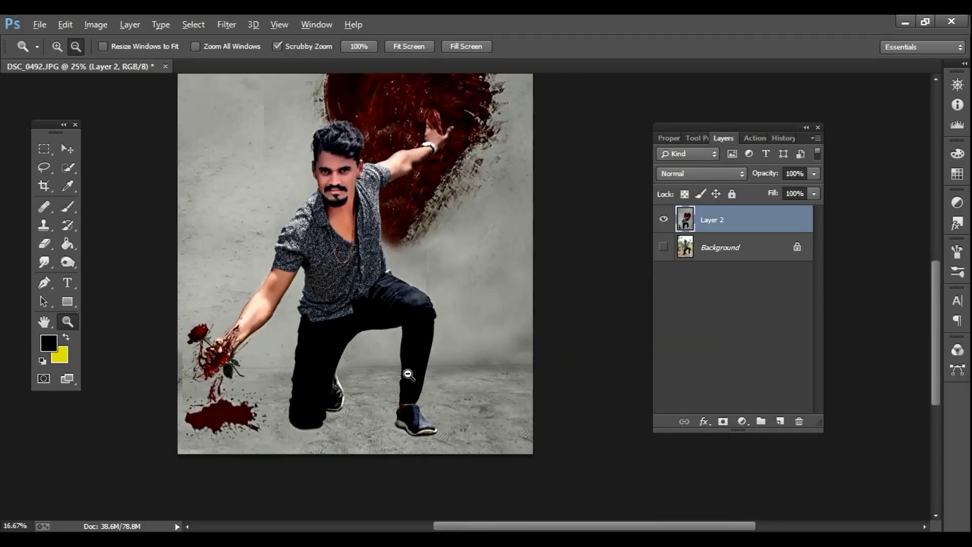
alt+click(406, 374)
Step: Duplicate the merged Layer 2 and open the copy's Camera Raw presets with a side-by-side before/after view
key(ctrl+j)
click(227, 25)
click(267, 103)
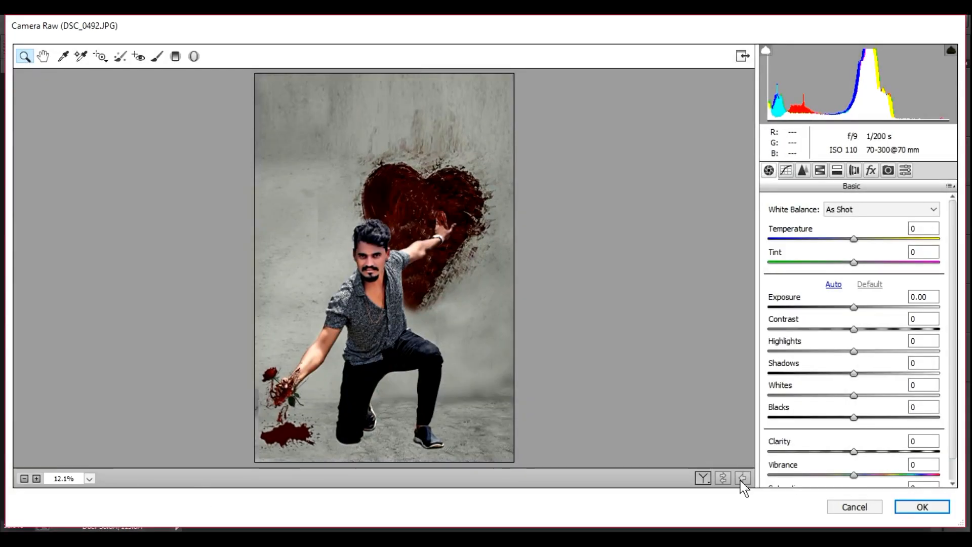
click(704, 478)
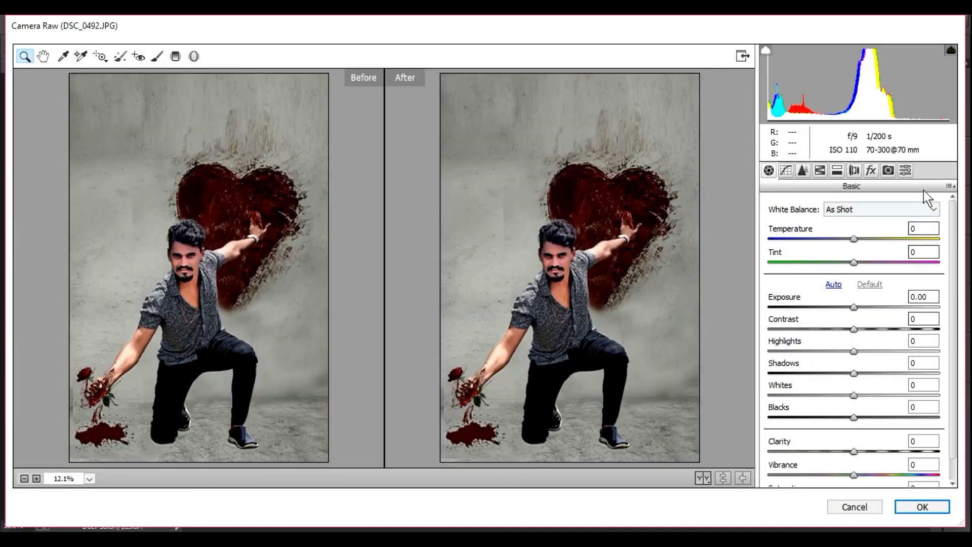
click(906, 171)
scroll(810, 380, down, 20)
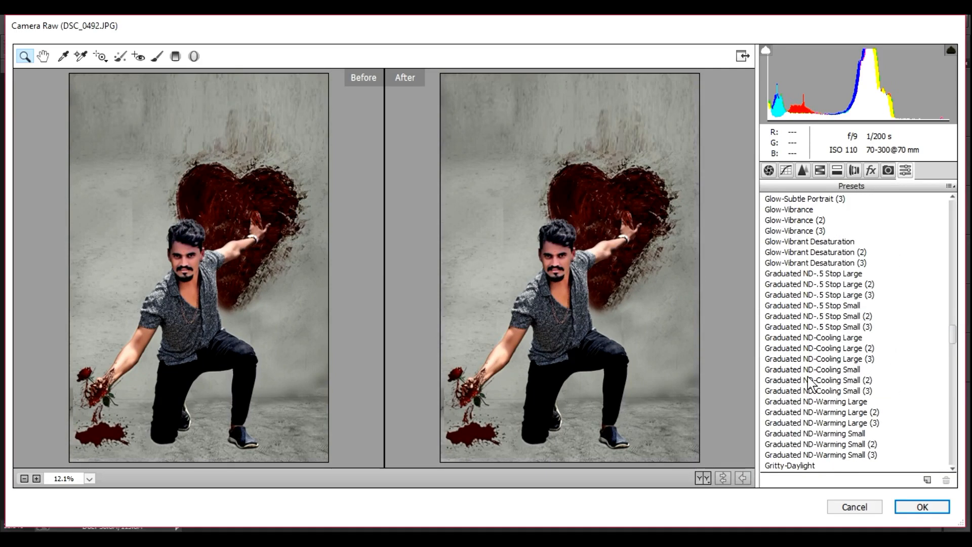
Step: Try the chocolate (2), black tone, dark tone moody effect and green 2 presets on the image
scroll(809, 380, down, 6)
click(809, 318)
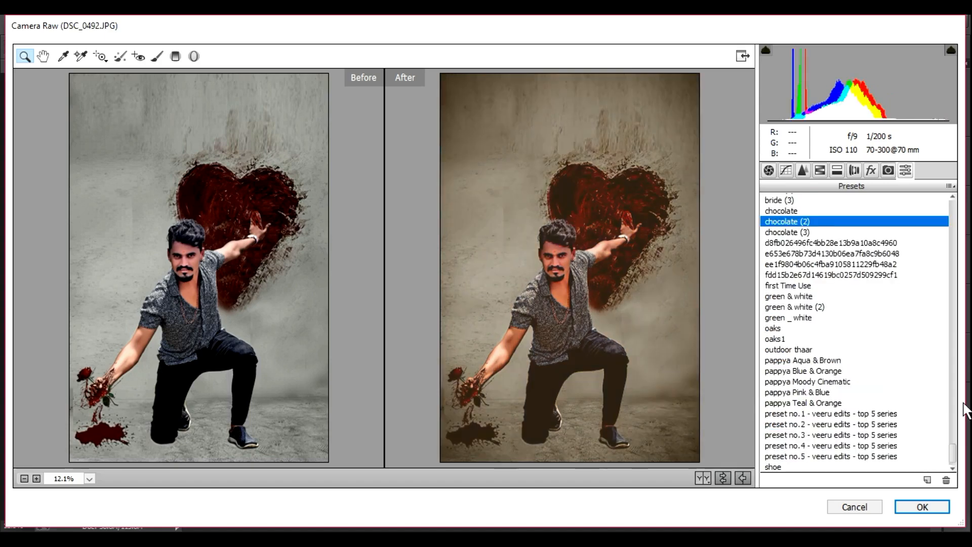
scroll(922, 434, down, 1)
scroll(842, 341, up, 4)
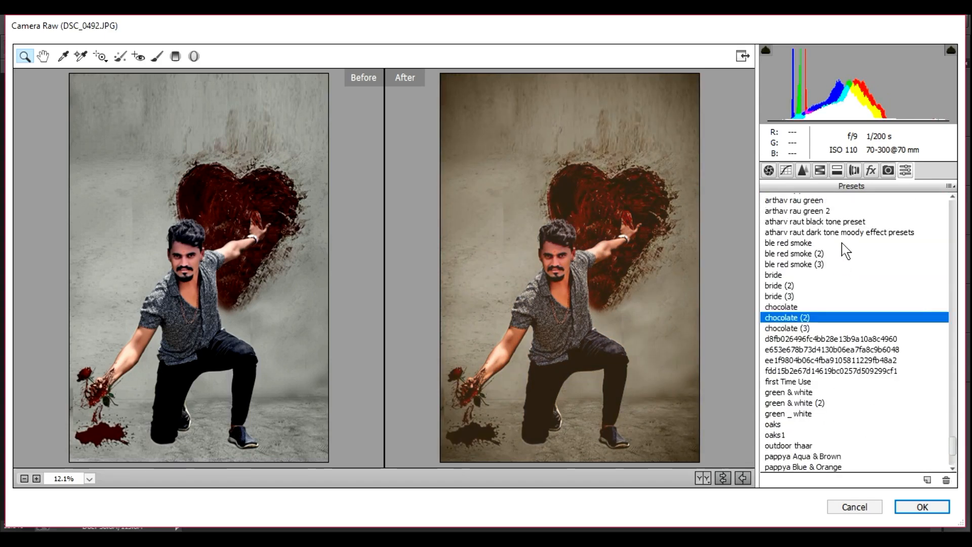
click(831, 223)
click(832, 233)
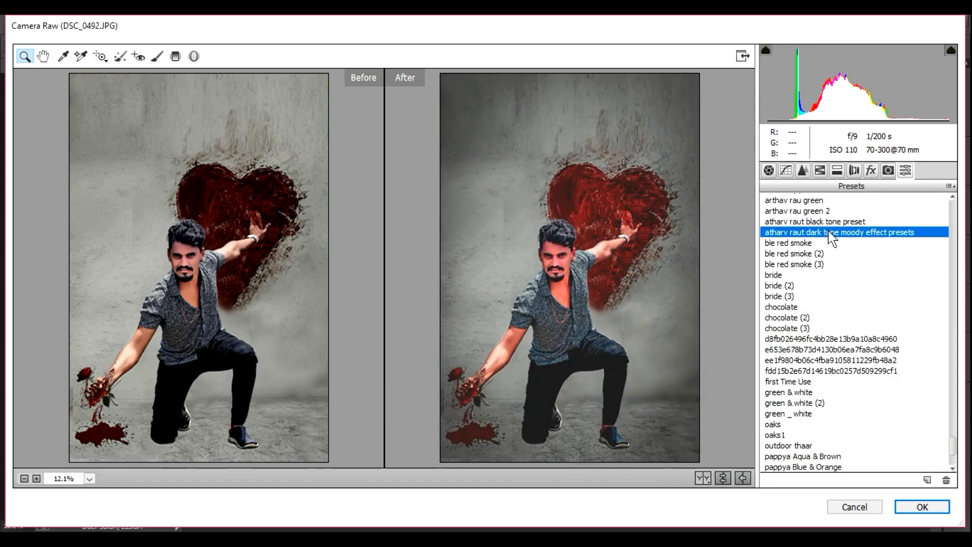
click(811, 212)
Step: Apply the ae2k19 (1) Camera Raw preset to the duplicated layer
scroll(813, 218, up, 7)
scroll(819, 344, down, 20)
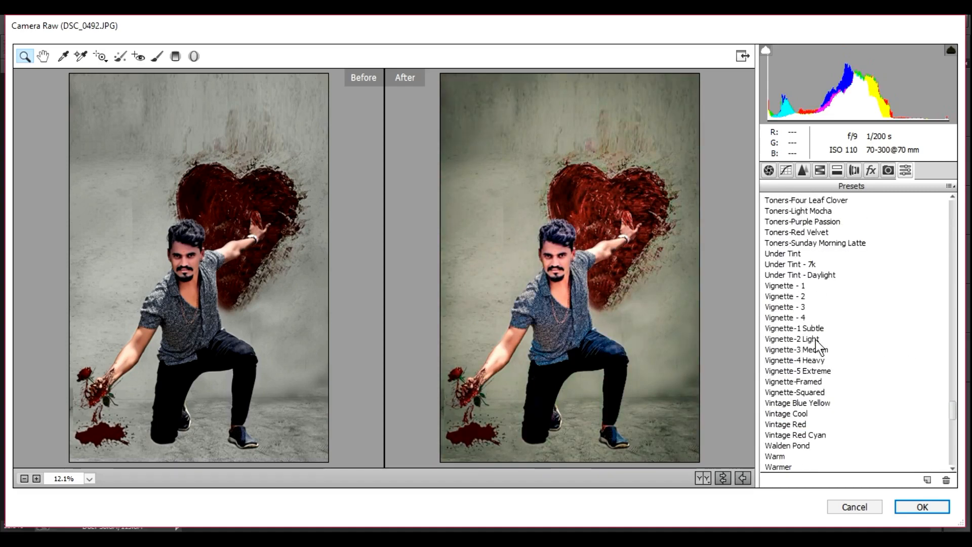
scroll(810, 375, down, 3)
click(832, 403)
scroll(841, 416, down, 4)
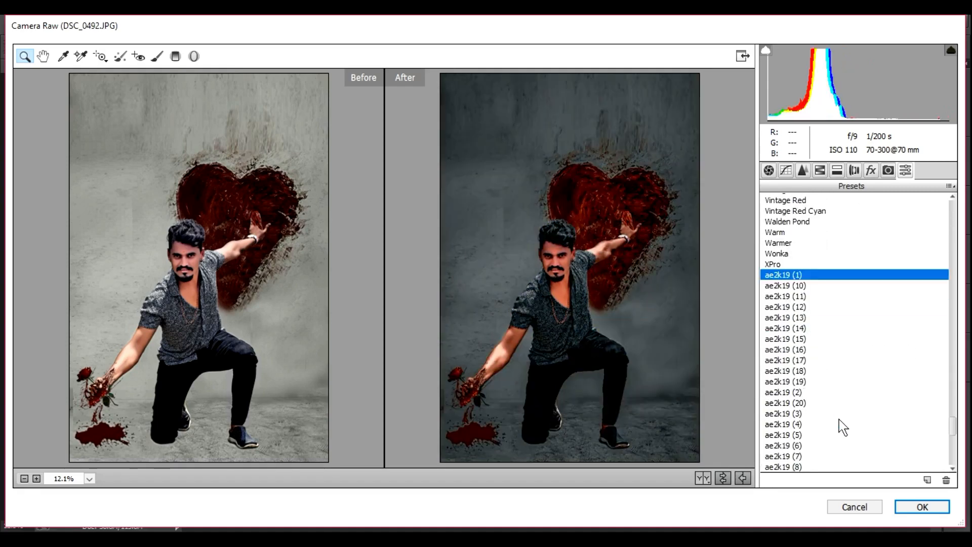
click(922, 507)
Step: Set the opacity of Layer 2 copy to 71% and merge it with Layer 2
click(814, 173)
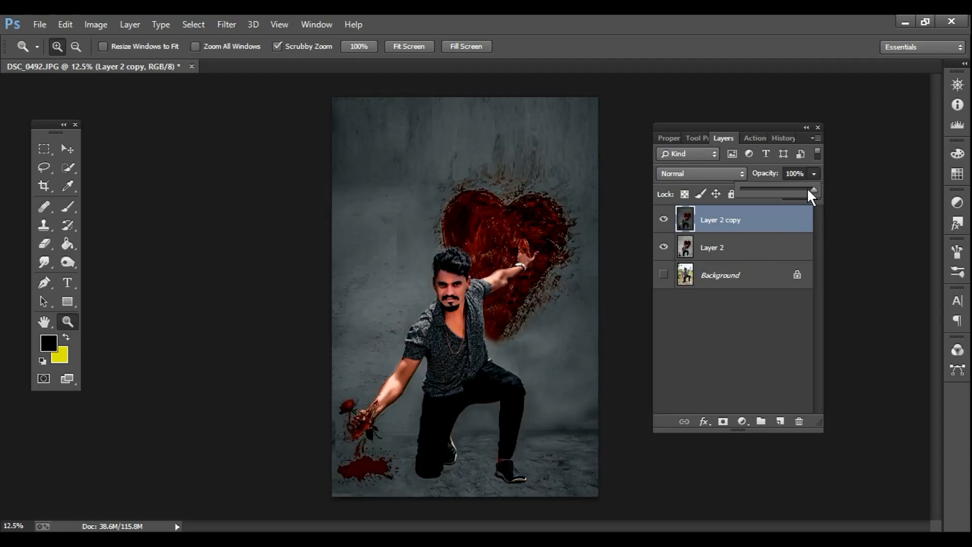
drag(807, 189, 799, 192)
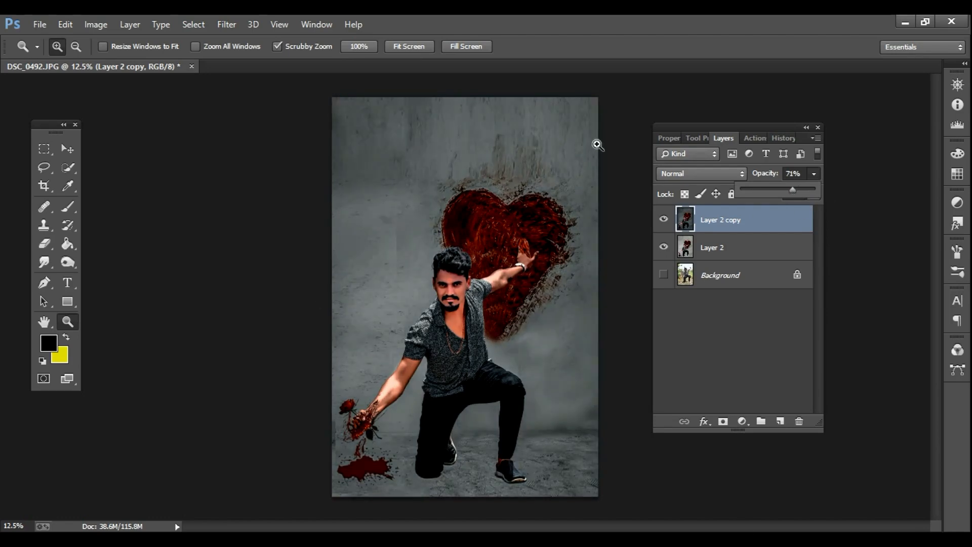
click(761, 219)
key(Delete)
Step: Open Viveza 2 on Layer 2 and set a cheek control point to 20% brightness, -21% contrast and -13% saturation
click(229, 26)
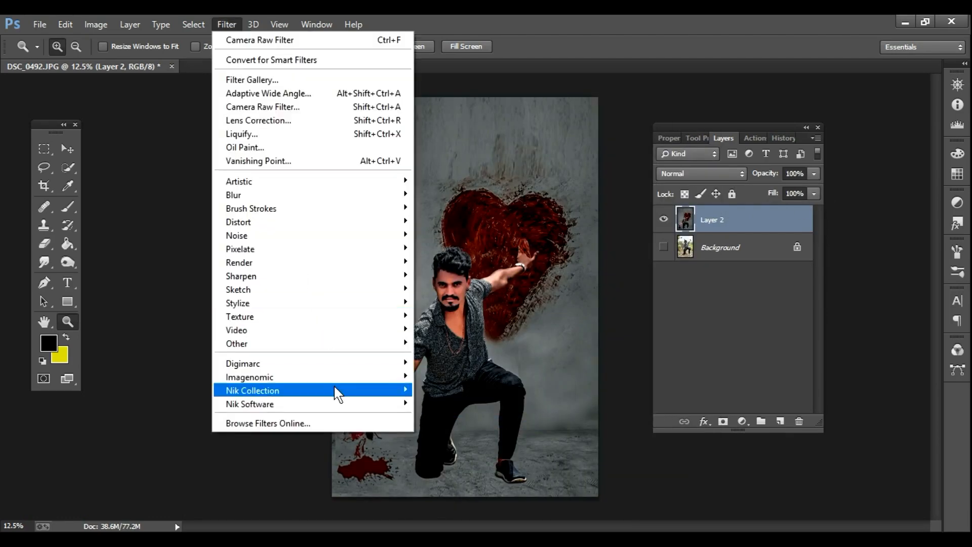
mouse_move(337, 393)
click(454, 485)
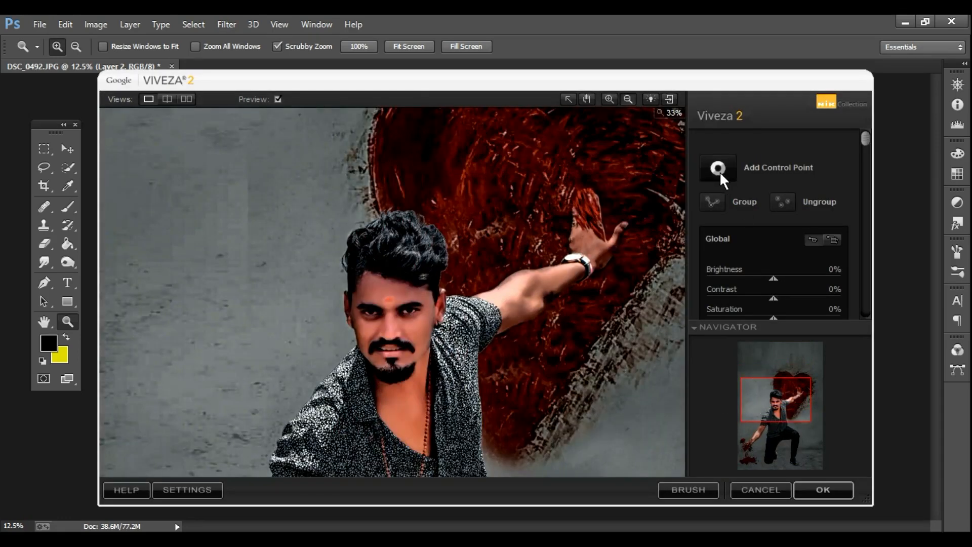
click(719, 168)
click(371, 330)
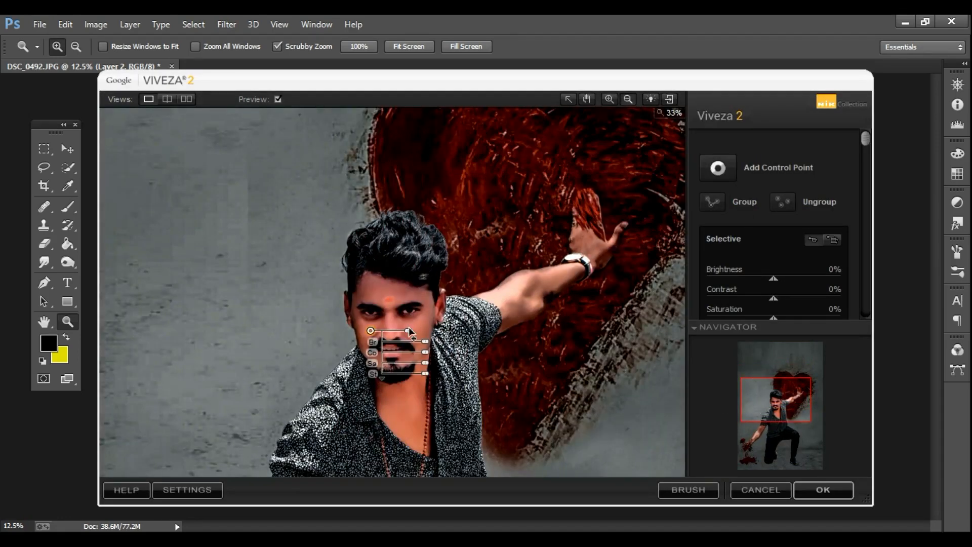
drag(408, 331, 401, 332)
drag(427, 342, 418, 376)
drag(515, 374, 506, 269)
Step: Add a control point near the raised arm's wrist with 24% brightness, -15% contrast and -6% saturation
click(718, 173)
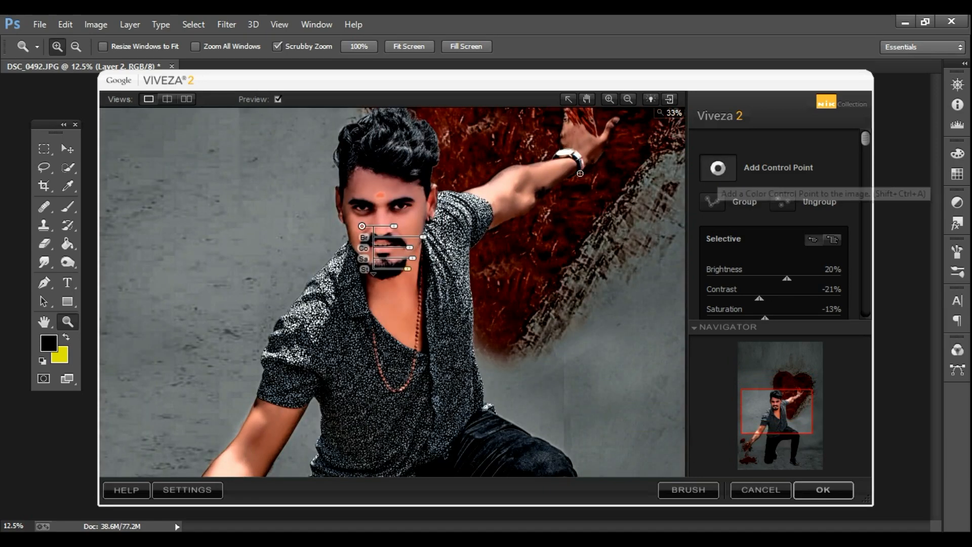
click(581, 174)
drag(610, 184, 615, 208)
scroll(609, 219, down, 3)
Step: Add a control point on the lowered forearm with 20% brightness, -15% contrast and -8% saturation
click(718, 167)
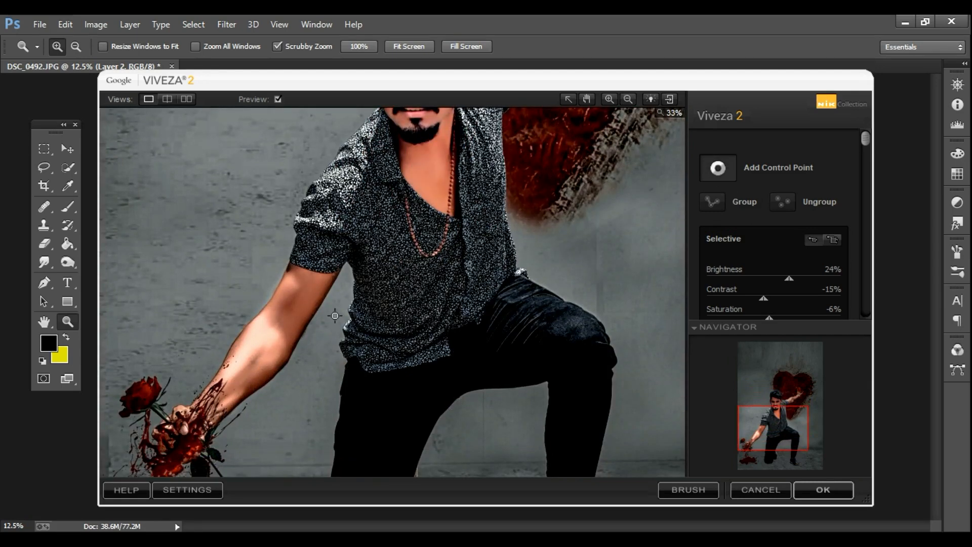
click(266, 352)
drag(298, 355, 316, 377)
drag(314, 390, 323, 392)
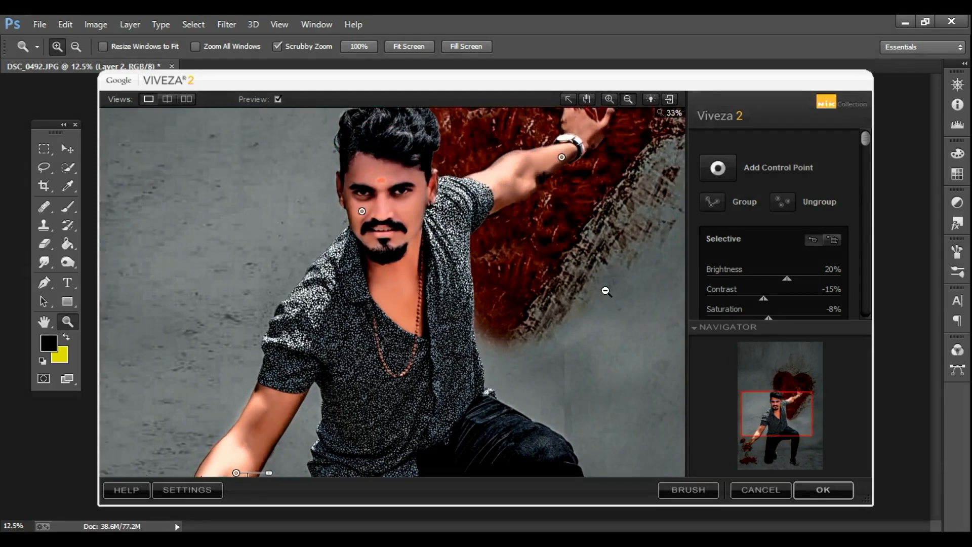
Step: Add a control point on the man's chest and adjust its skin tone like the other points
click(718, 168)
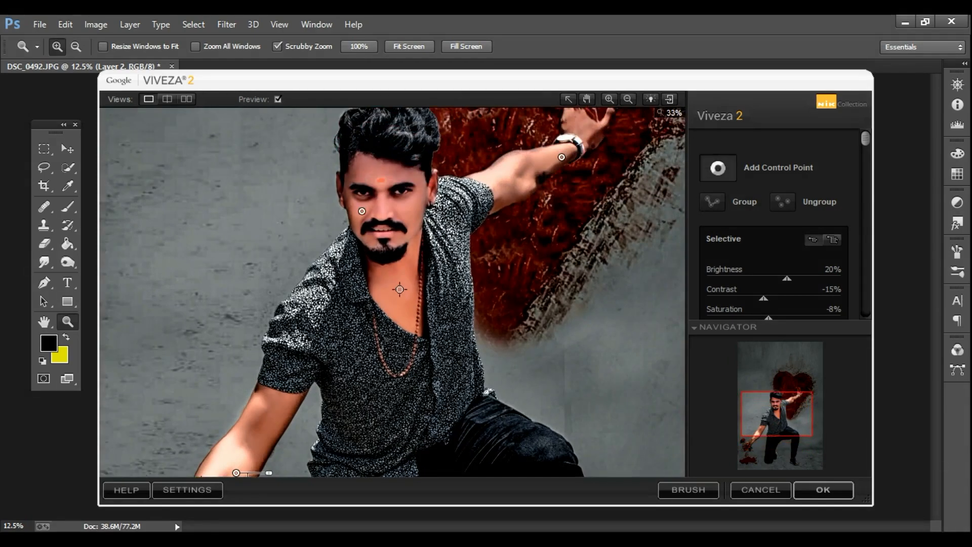
click(397, 292)
drag(452, 303, 449, 329)
Step: Apply the Viveza 2 corrections and merge the visible layers
click(824, 490)
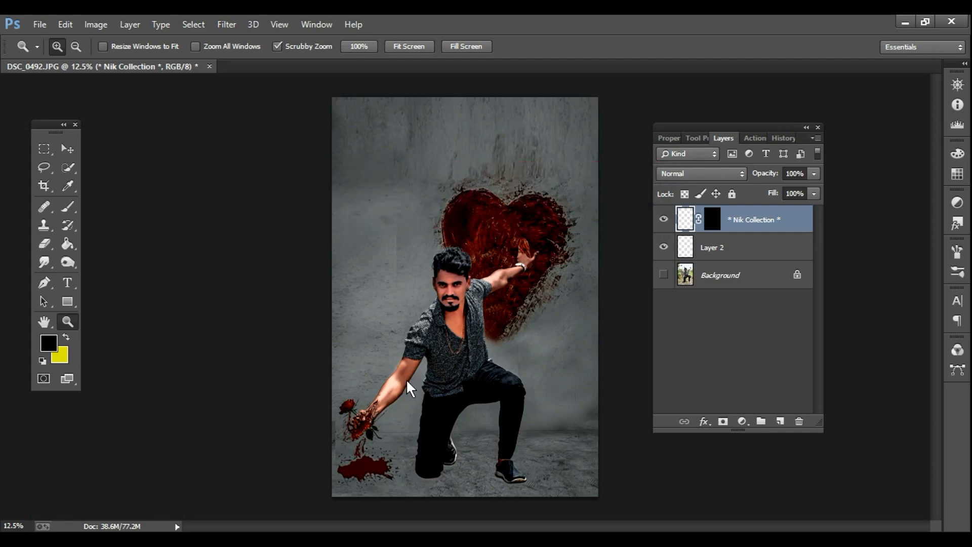
right_click(716, 234)
click(455, 435)
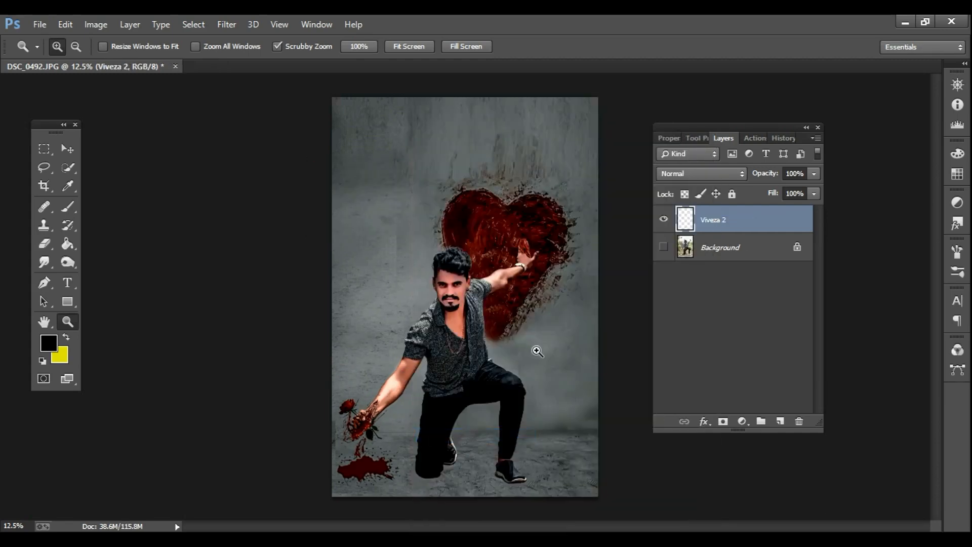
Step: Duplicate the Viveza 2 layer and apply the outdoor thaar Camera Raw preset to the copy, with a side-by-side before/after view
key(ctrl+j)
click(227, 24)
click(277, 103)
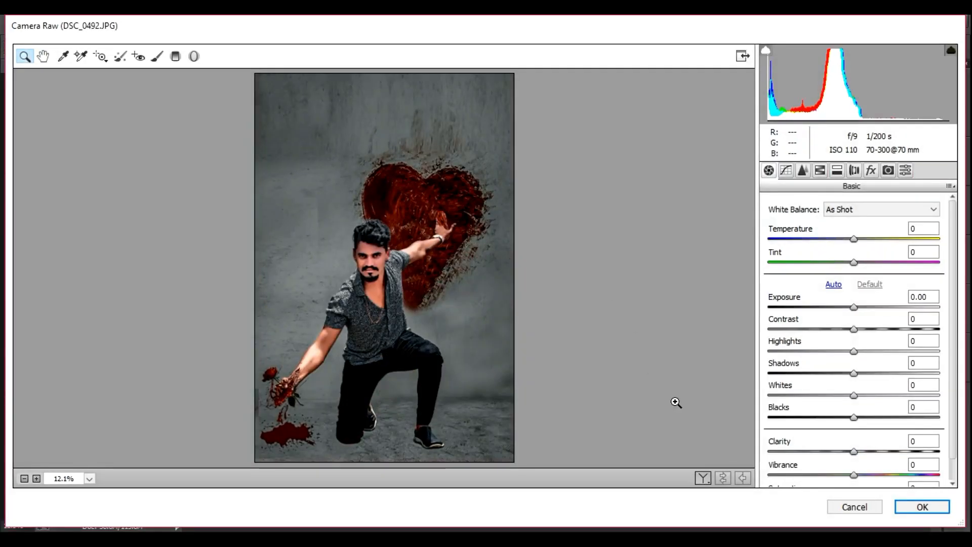
click(703, 478)
click(906, 171)
drag(953, 207, 943, 480)
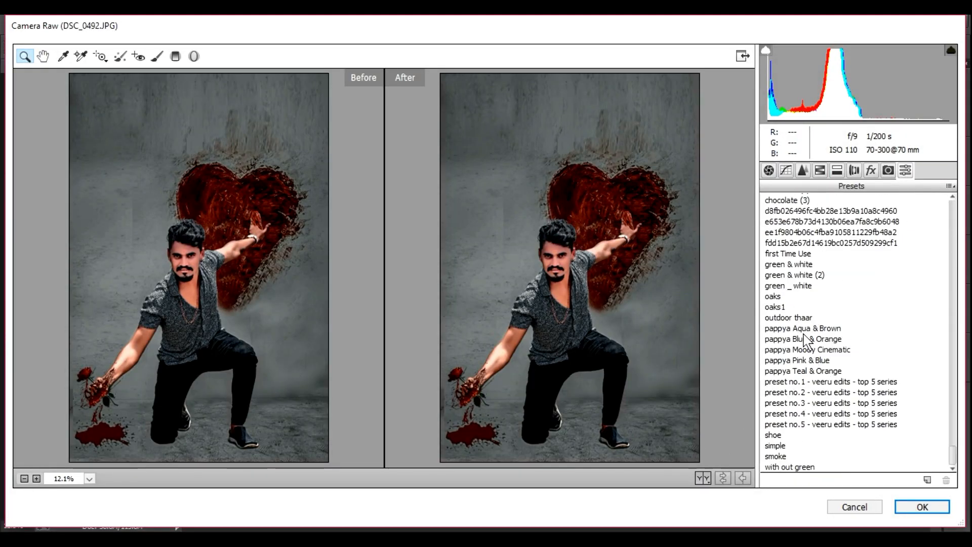
click(794, 319)
click(922, 507)
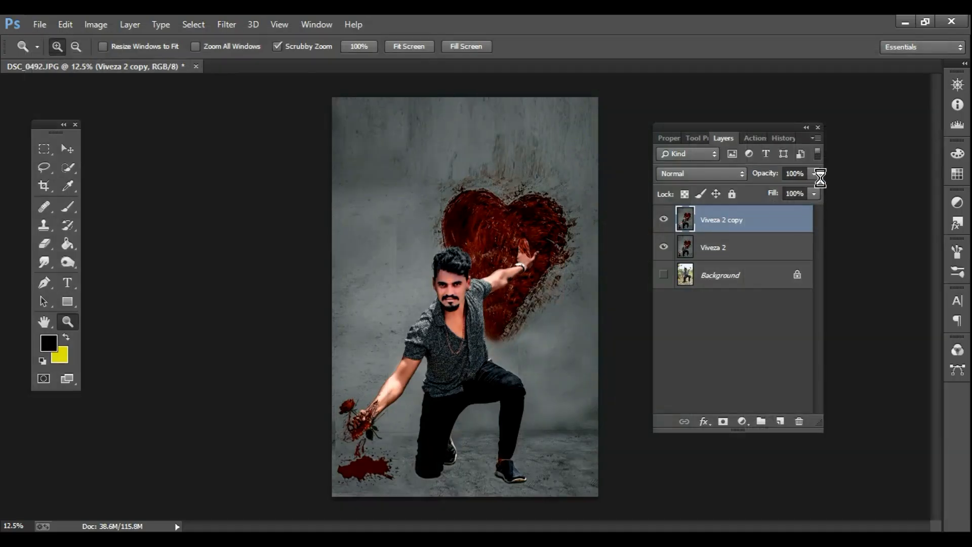
Step: Set the opacity of Viveza 2 copy to 29% and merge the visible layers
drag(814, 173, 762, 191)
right_click(714, 229)
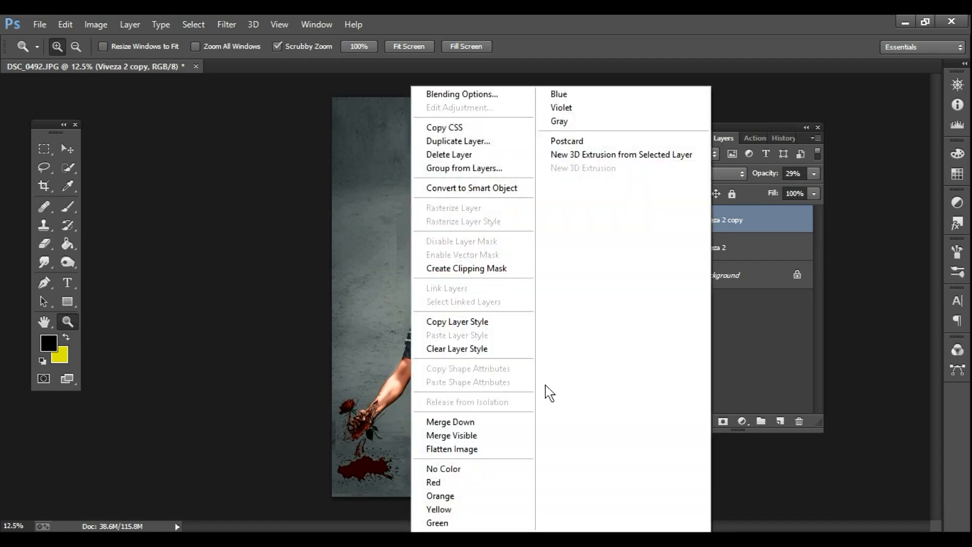
click(472, 437)
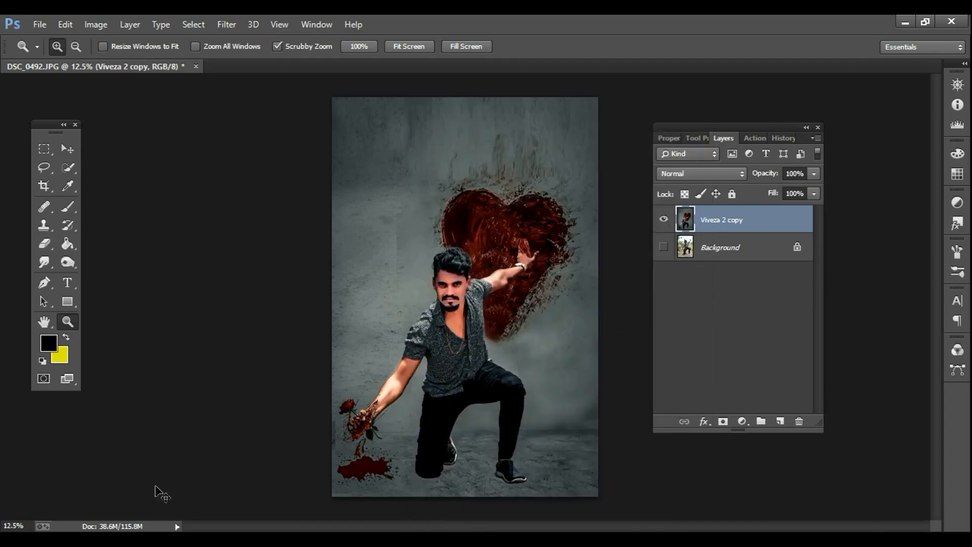
Step: Open nnvv logo1.PNG from the my picss folder, bring the logo into the composite and close the logo file
key(ctrl+o)
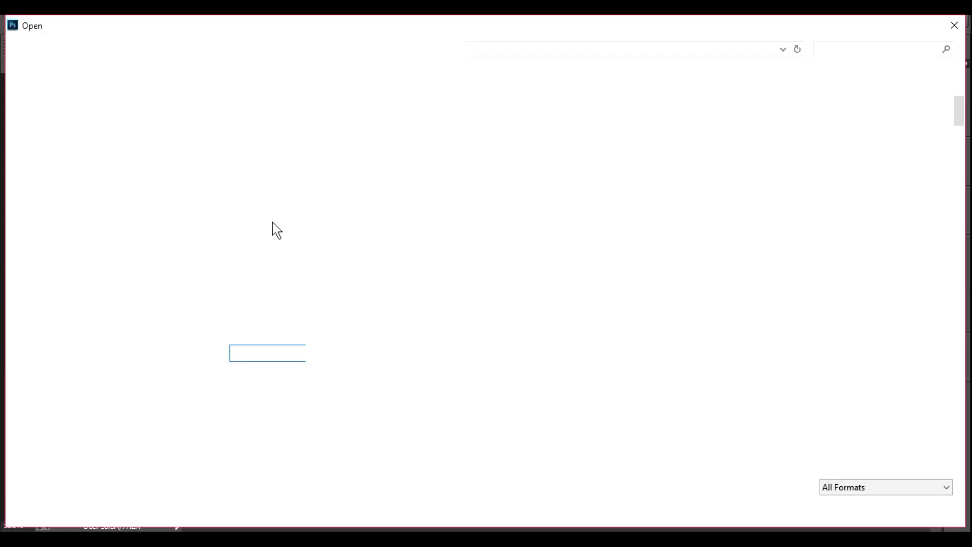
click(59, 229)
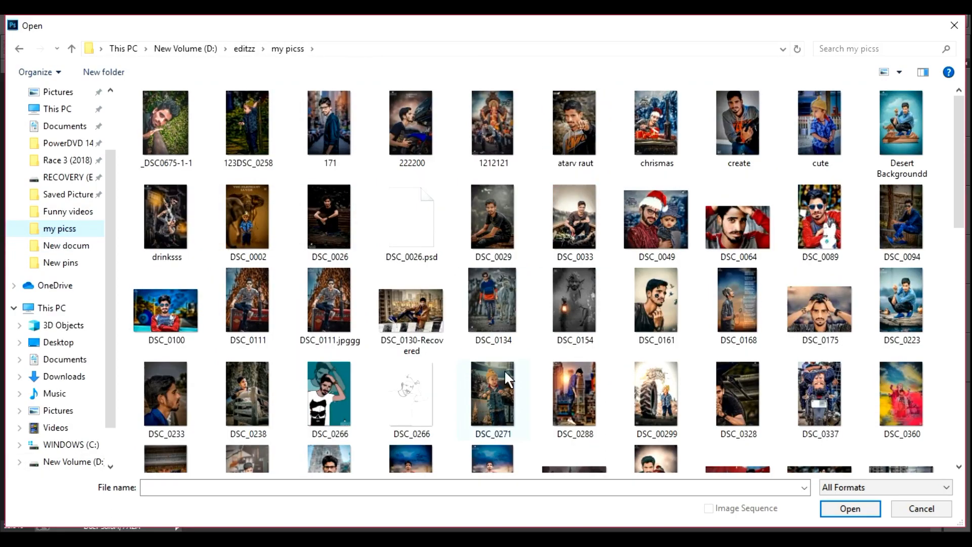
scroll(509, 373, down, 10)
click(738, 349)
click(836, 504)
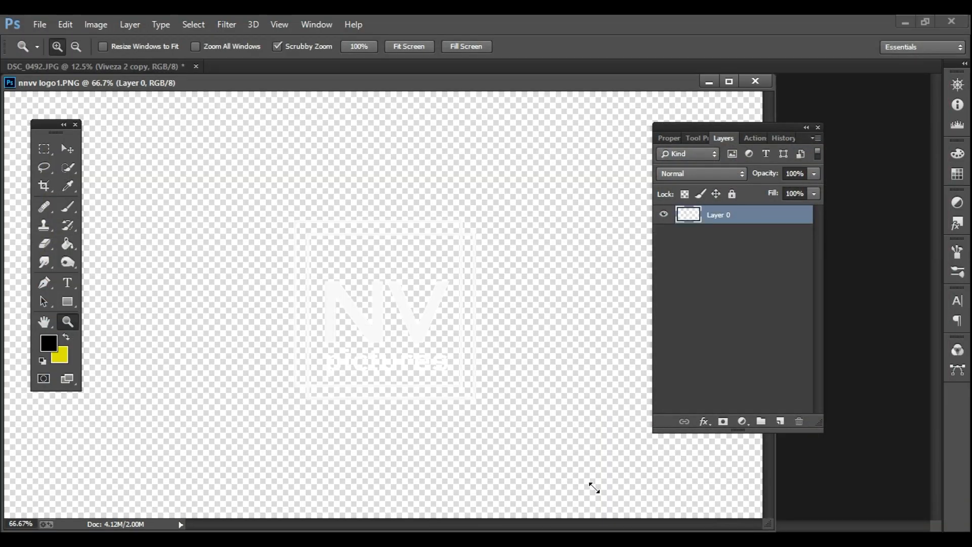
drag(764, 519, 435, 411)
drag(377, 314, 502, 310)
click(421, 81)
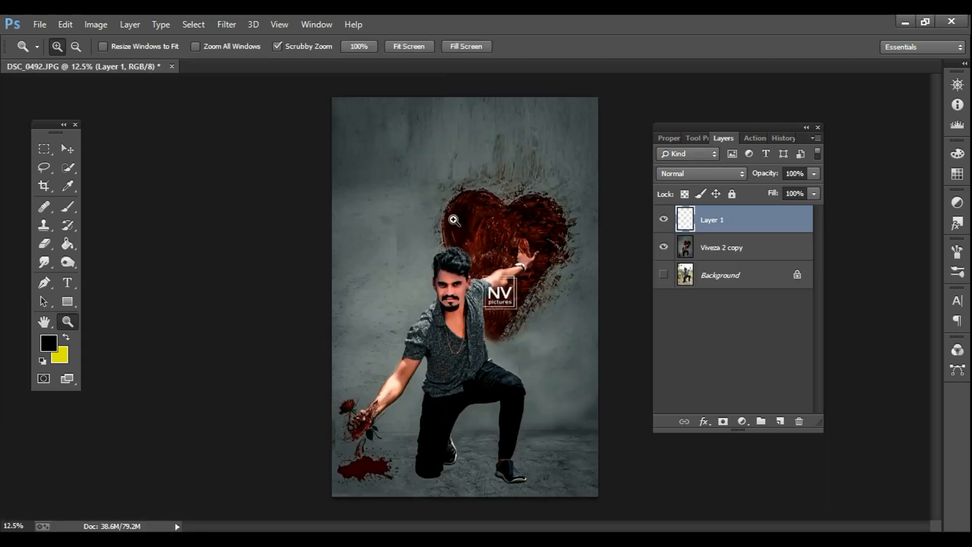
Step: Shrink the NV pictures logo, place it on the wall beside the man's head and merge the visible layers
key(ctrl+t)
drag(484, 276, 378, 276)
key(Return)
right_click(728, 228)
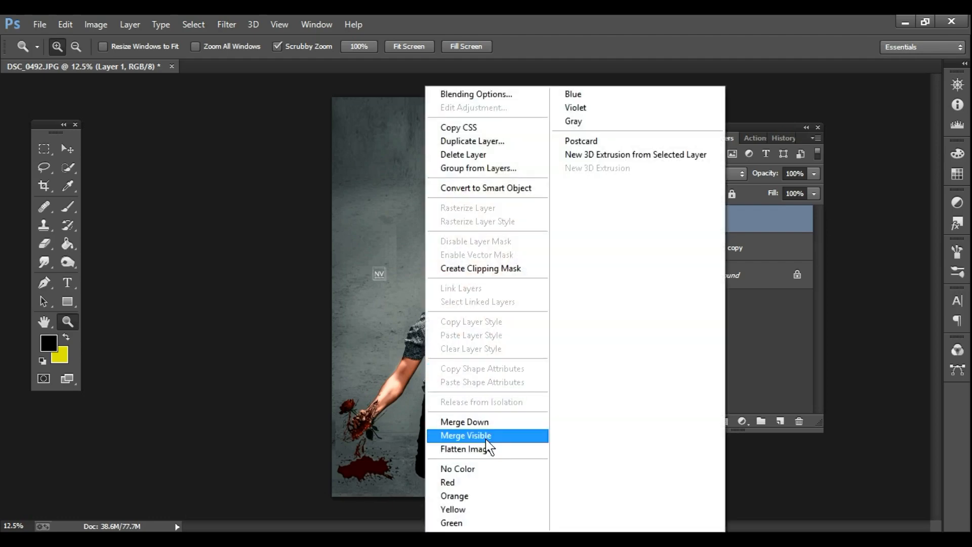
click(488, 436)
Step: Smooth the skin on Layer 1 with the Portraiture filter's Default preset, checking the face at 50%
click(226, 24)
mouse_move(325, 390)
click(452, 392)
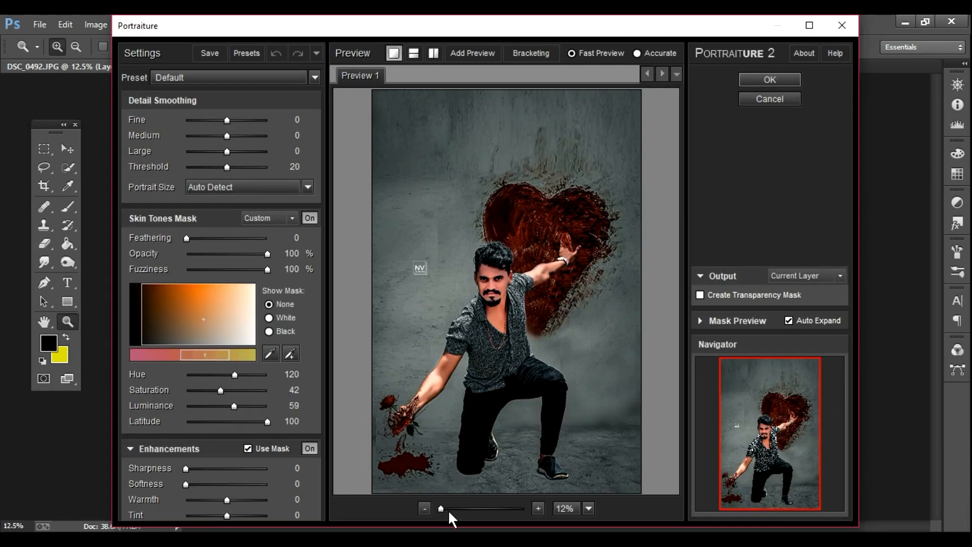
drag(449, 510, 466, 510)
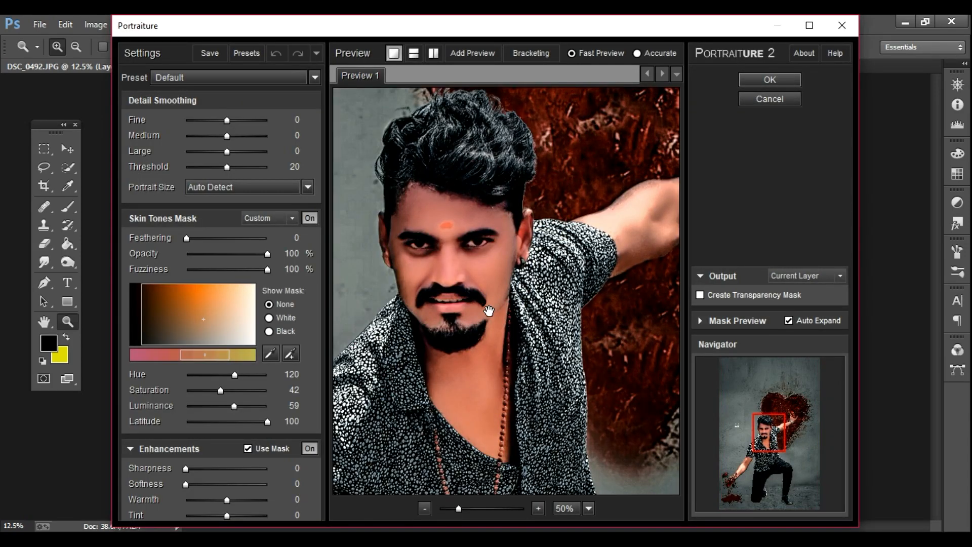
click(772, 80)
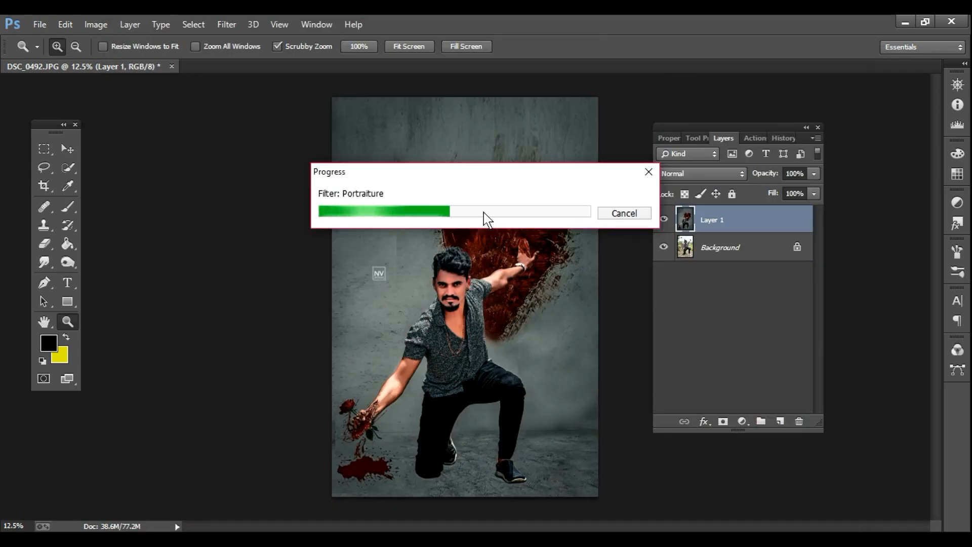
click(226, 24)
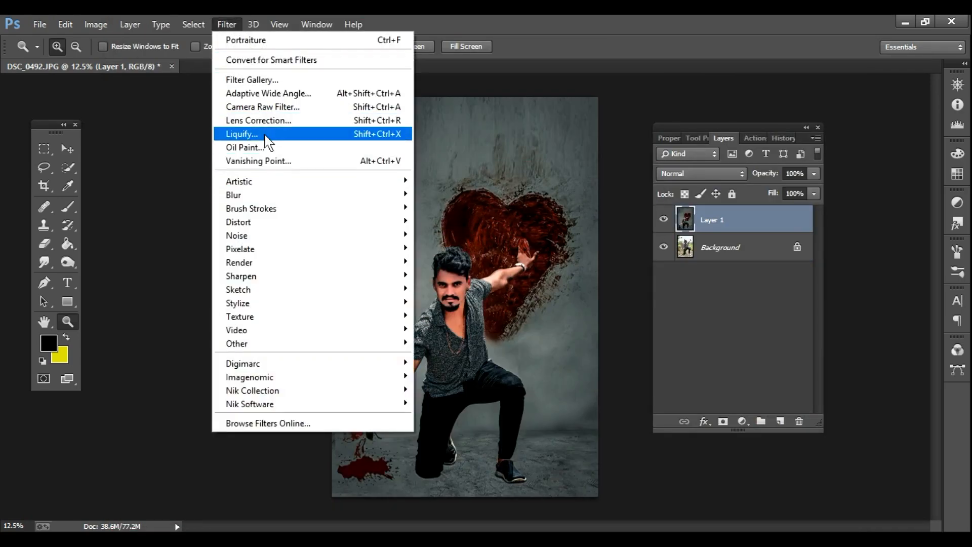
click(165, 359)
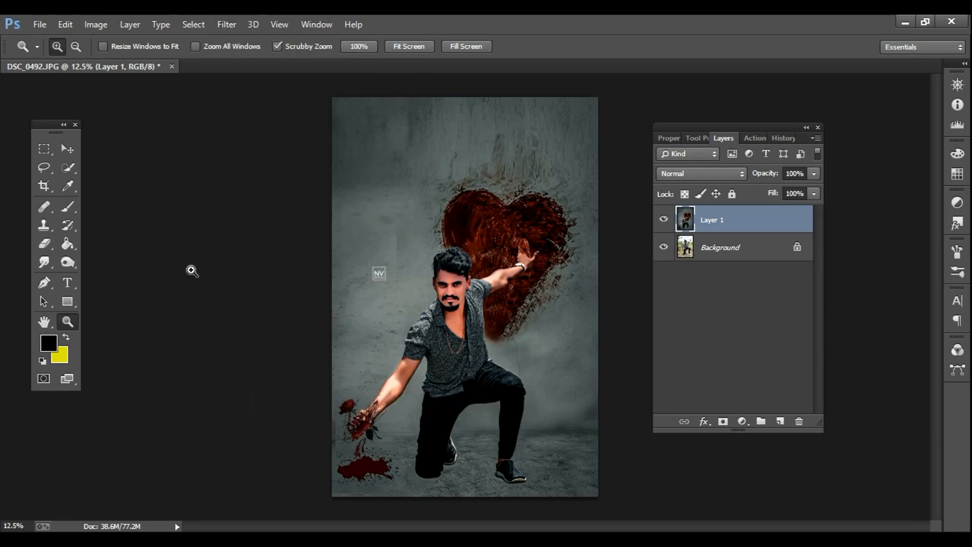
Step: Duplicate Layer 1 and apply the Last Time Use Camera Raw preset to the copy, with a side-by-side before/after view
key(ctrl+j)
click(227, 24)
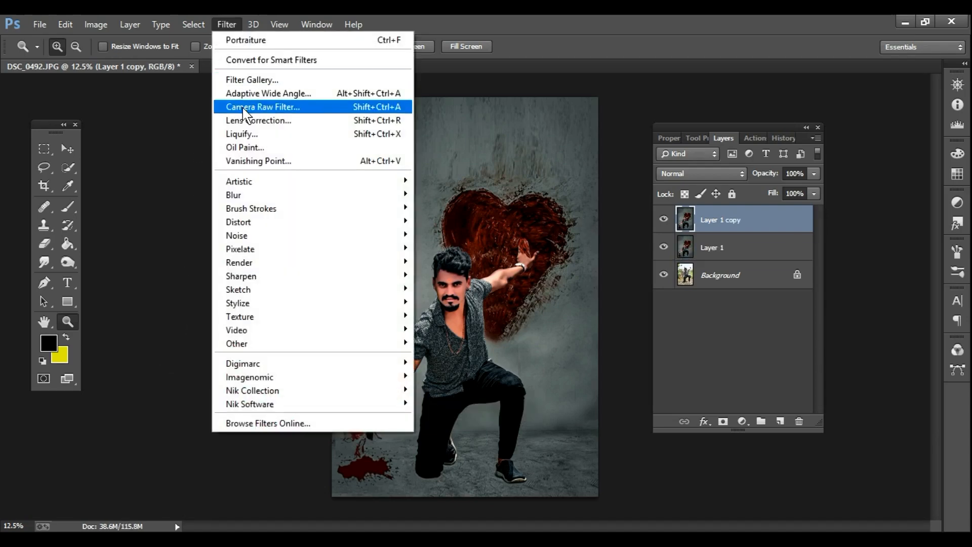
click(248, 107)
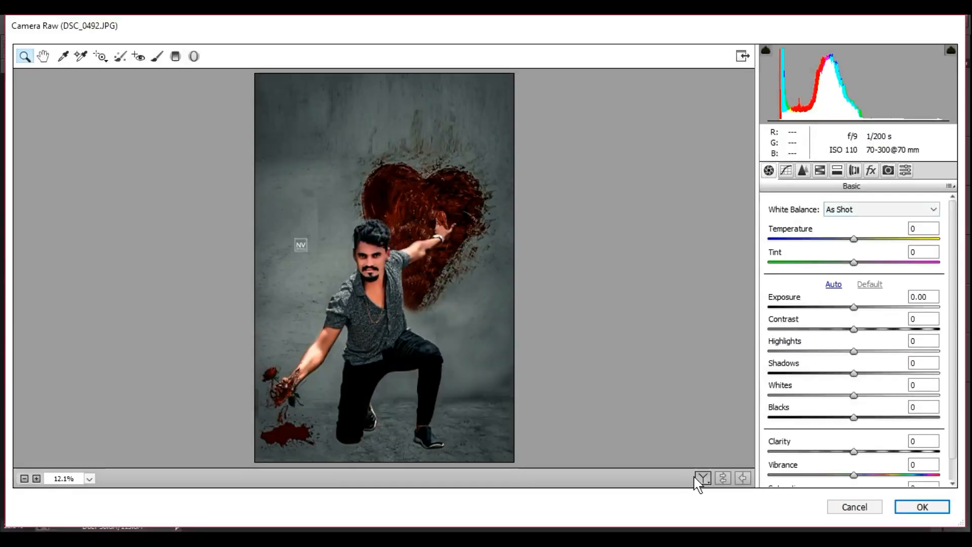
click(703, 478)
click(906, 170)
scroll(963, 261, down, 3)
scroll(962, 261, down, 10)
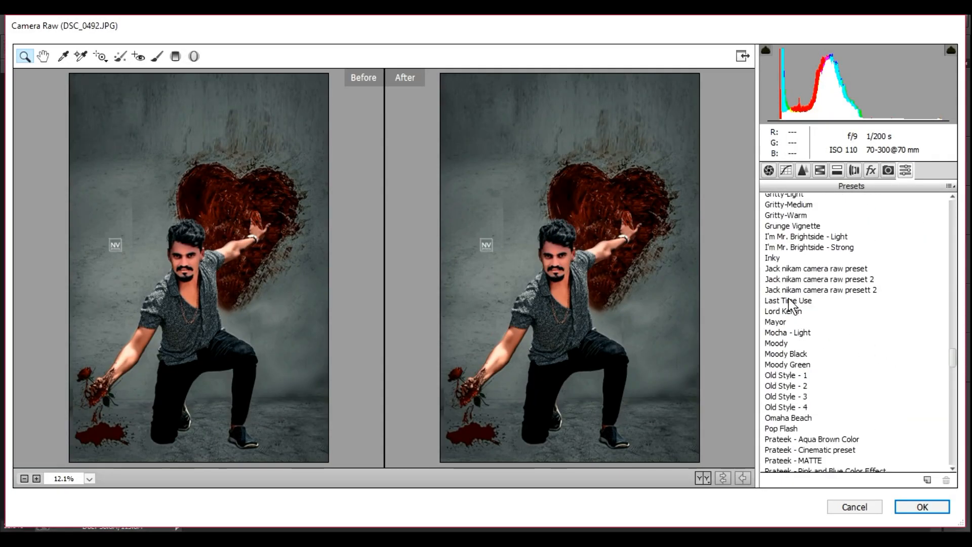
click(790, 301)
click(919, 505)
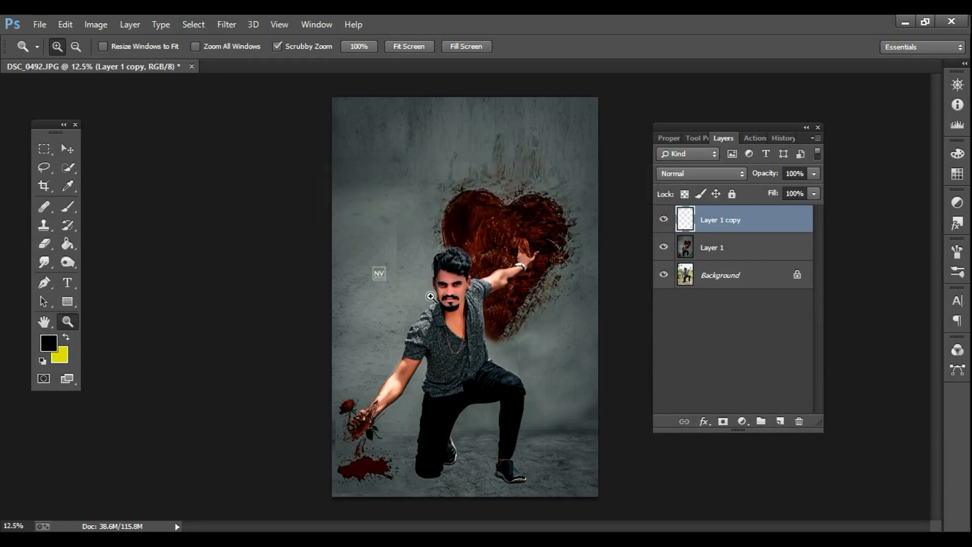
Step: Erase the face area of Layer 1 copy with the size 70 Eraser to bring back the softer skin tone beneath
click(431, 297)
click(450, 287)
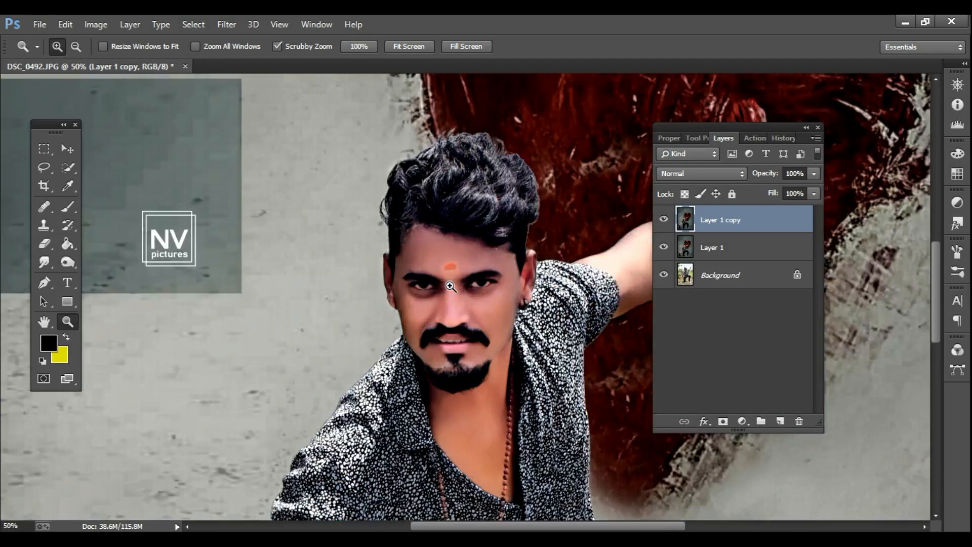
key(e)
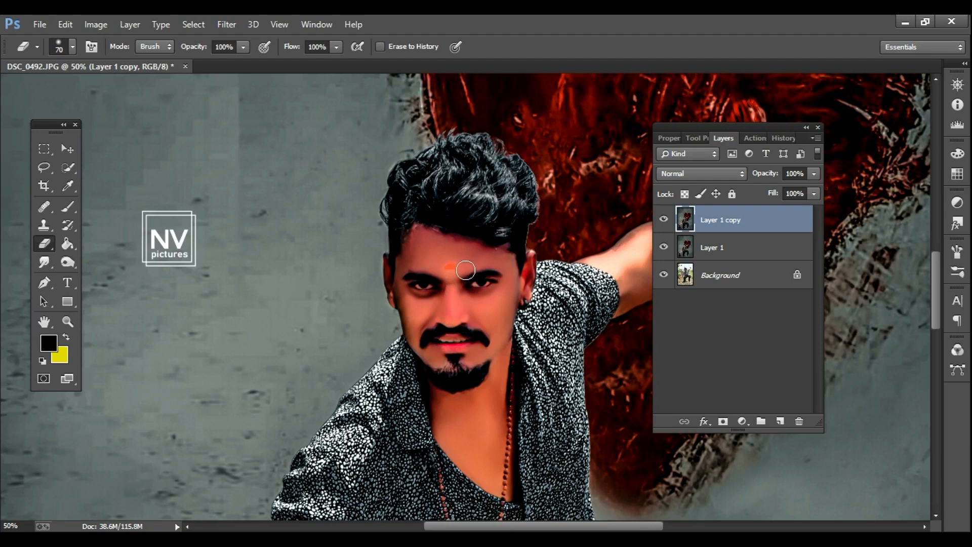
mouse_move(466, 270)
mouse_down()
mouse_move(464, 258)
mouse_move(502, 259)
mouse_move(414, 247)
mouse_move(511, 310)
mouse_move(494, 328)
mouse_move(411, 270)
mouse_up()
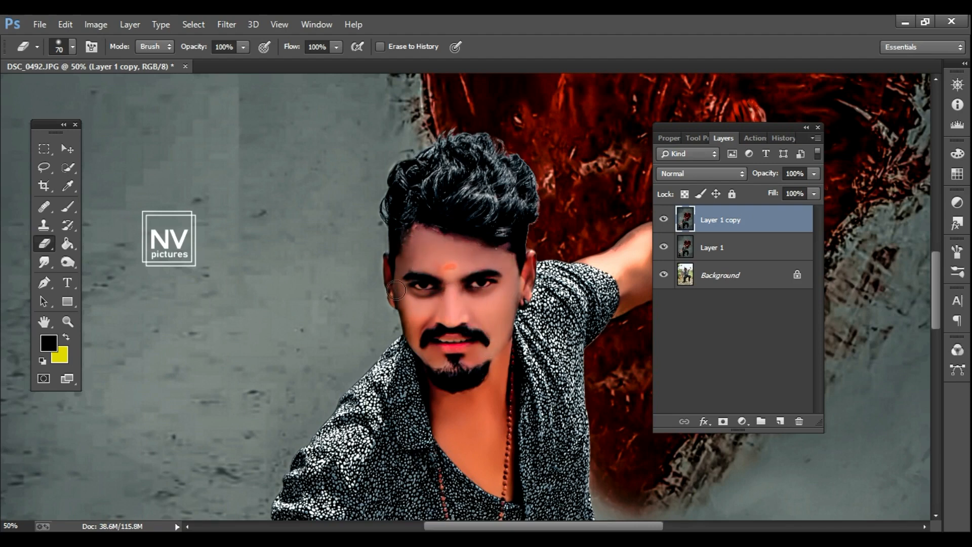
drag(418, 333, 478, 353)
Step: Erase the raised arm and hand on Layer 1 copy to restore their softer skin tone
mouse_move(523, 297)
mouse_down()
mouse_move(489, 465)
mouse_move(508, 499)
mouse_move(435, 420)
mouse_move(475, 421)
mouse_move(317, 457)
mouse_up()
mouse_move(465, 318)
mouse_down()
mouse_move(488, 324)
mouse_move(470, 293)
mouse_move(444, 326)
mouse_up()
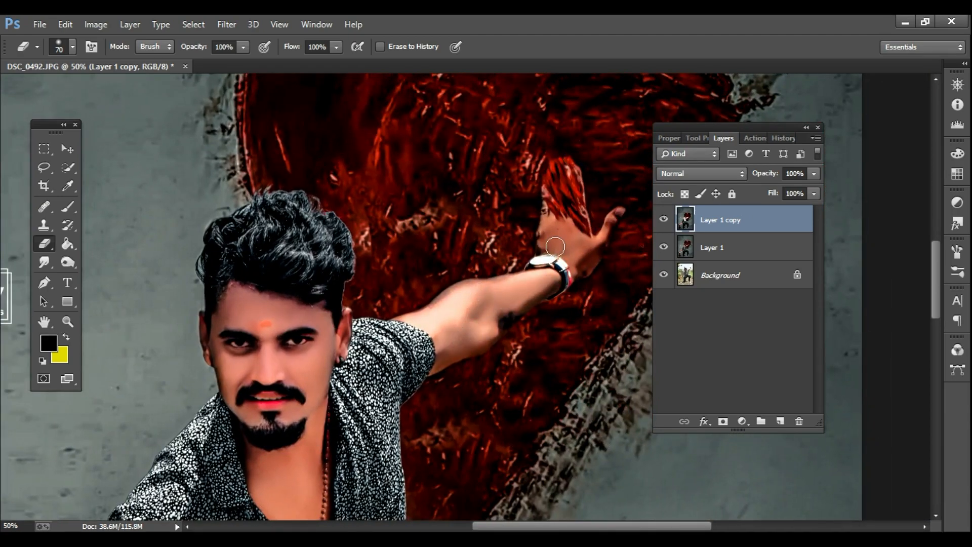
mouse_move(552, 236)
mouse_down()
mouse_move(580, 244)
mouse_move(594, 264)
mouse_up()
Step: Erase the lowered arm's skin on Layer 1 copy from the sleeve down to the blood-stained wrist
drag(444, 410, 579, 228)
drag(305, 515, 462, 343)
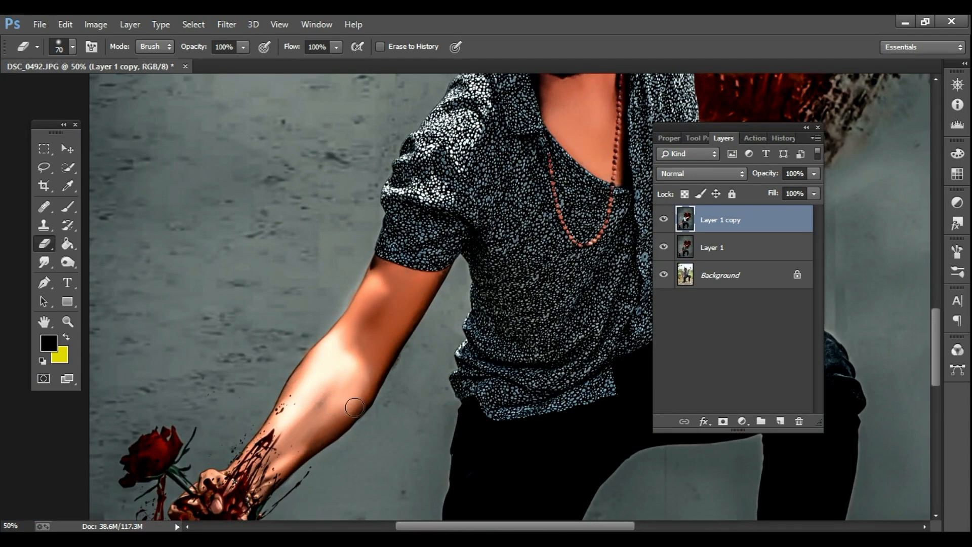
mouse_move(355, 408)
mouse_down()
mouse_move(433, 291)
mouse_move(379, 267)
mouse_up()
drag(363, 338, 280, 415)
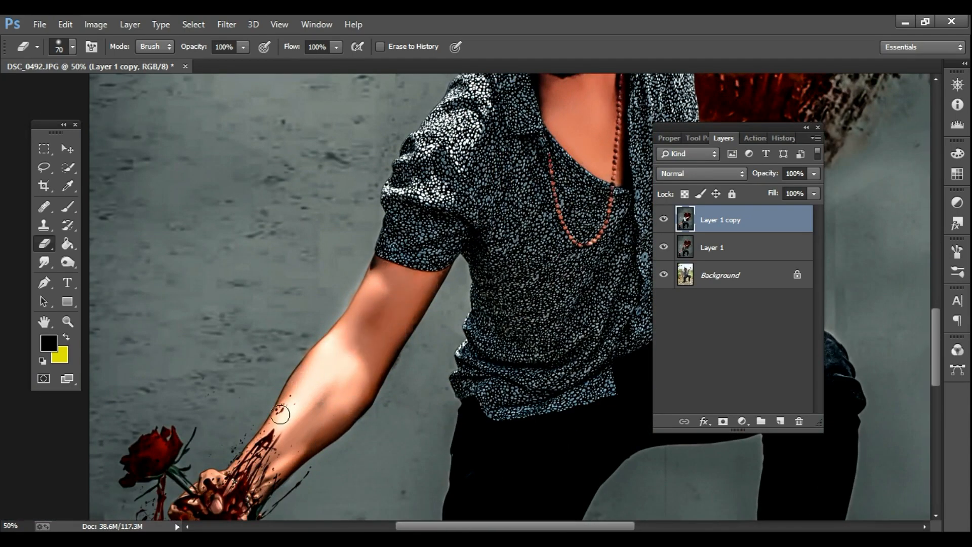
drag(422, 287, 219, 509)
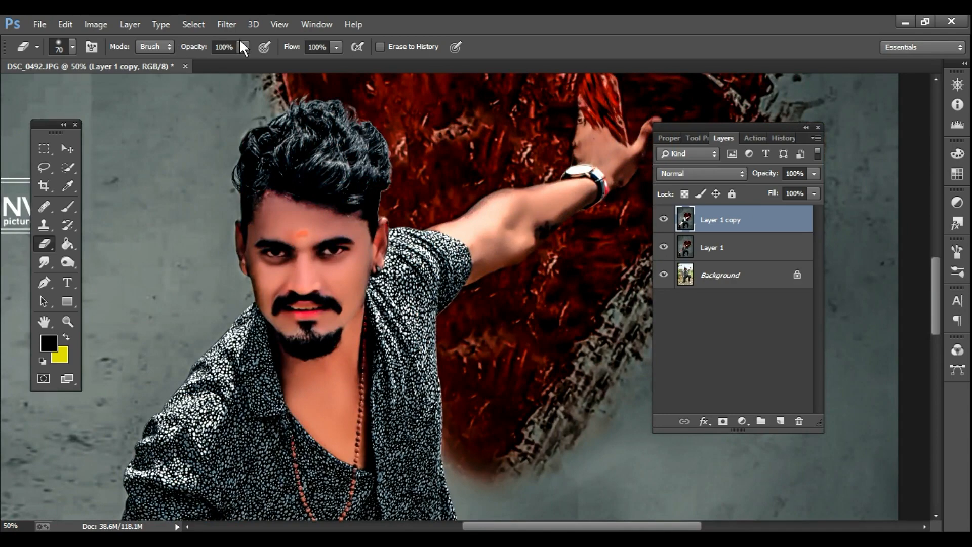
Step: Lower the Eraser opacity to 56% and partially erase the lips on Layer 1 copy
drag(242, 45, 215, 65)
drag(288, 311, 320, 311)
Step: Merge Layer 1 copy down into Layer 1
key(z)
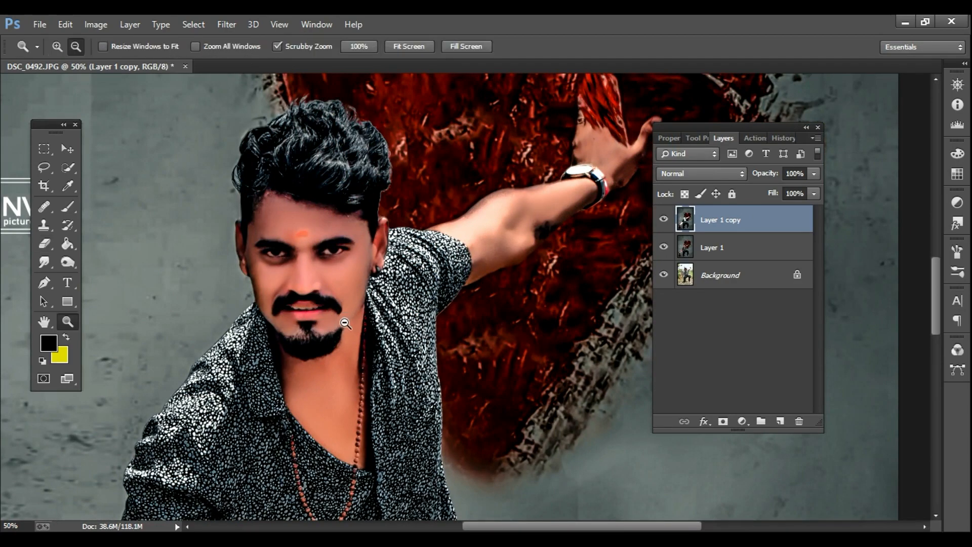
alt+click(343, 323)
alt+click(343, 323)
alt+click(343, 323)
alt+click(343, 322)
right_click(705, 225)
click(446, 421)
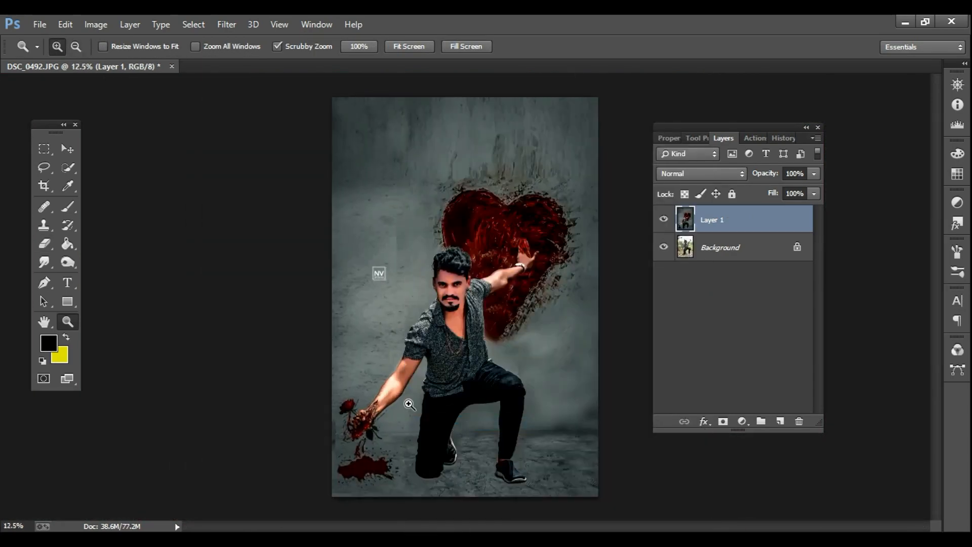
Step: Clean up the edge of the lowered arm below the sleeve on Layer 1 with the size 25 Clone Stamp
click(408, 400)
click(408, 400)
click(408, 399)
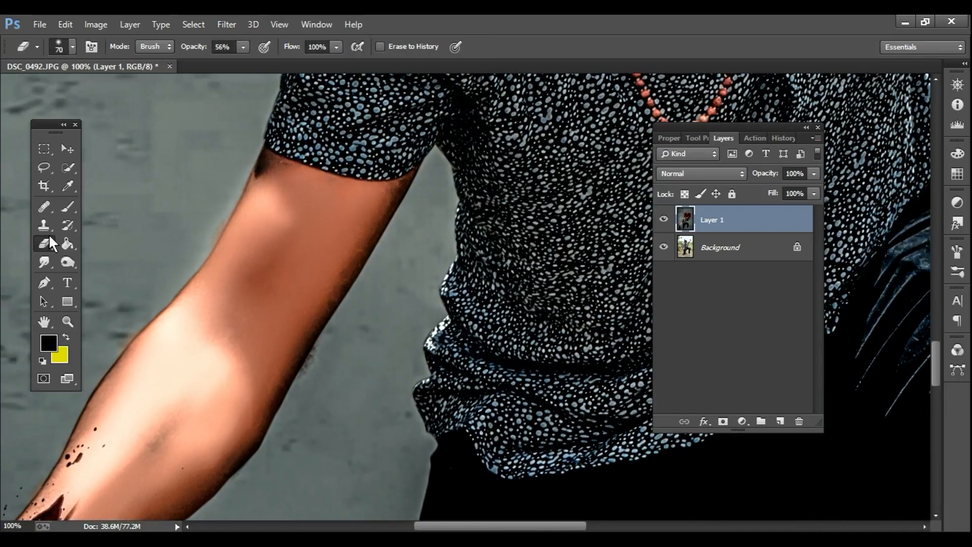
key(s)
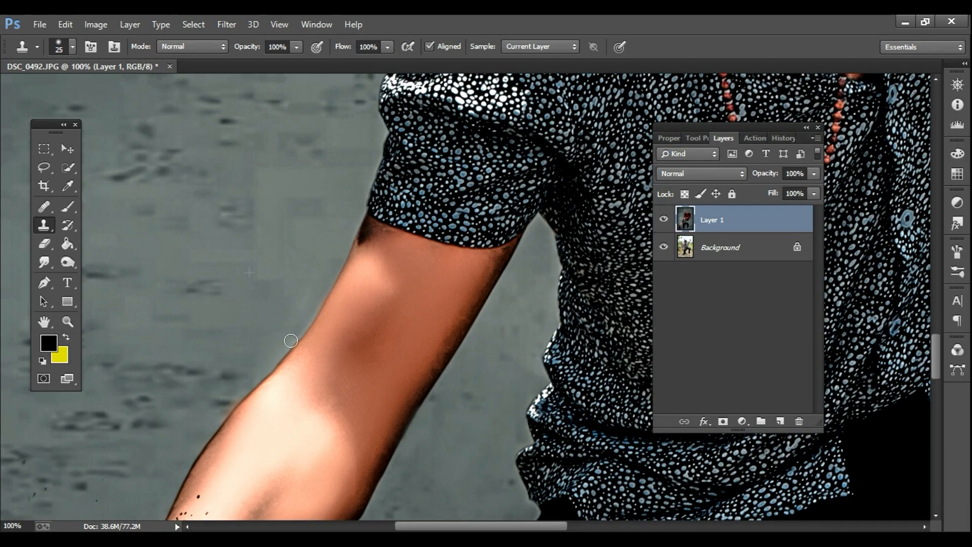
key(z)
alt+click(324, 347)
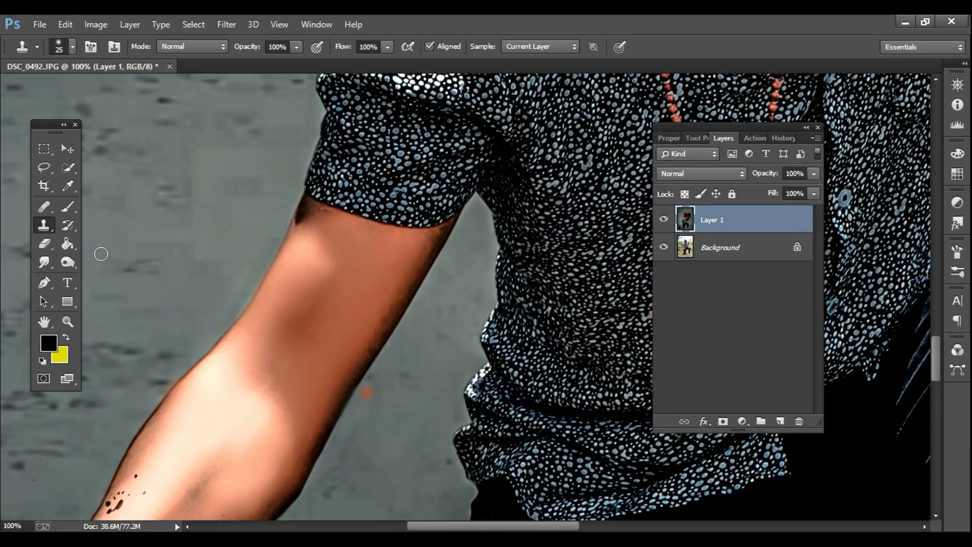
Step: Smooth the skin and dark edges of the lowered arm with the size 50 Smudge tool at 18% strength
key(r)
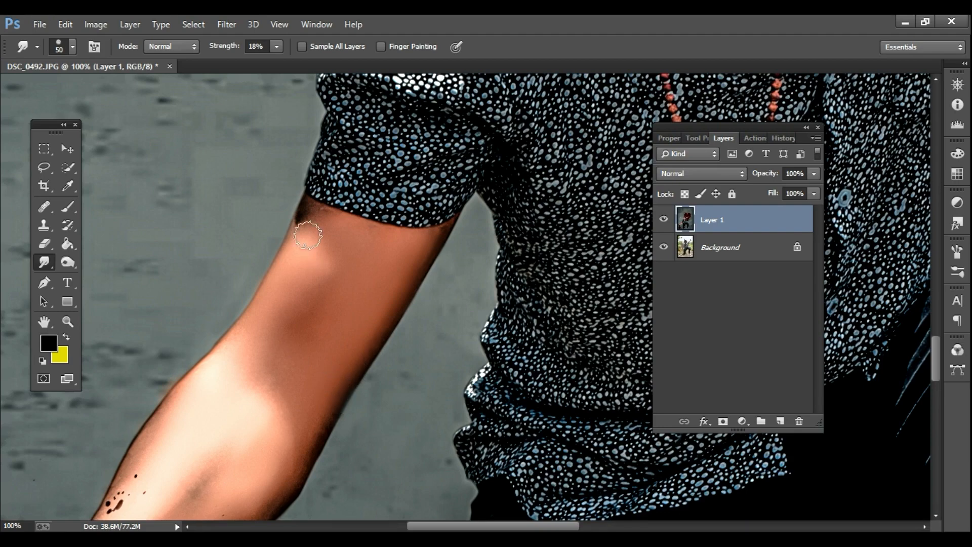
drag(308, 235, 308, 224)
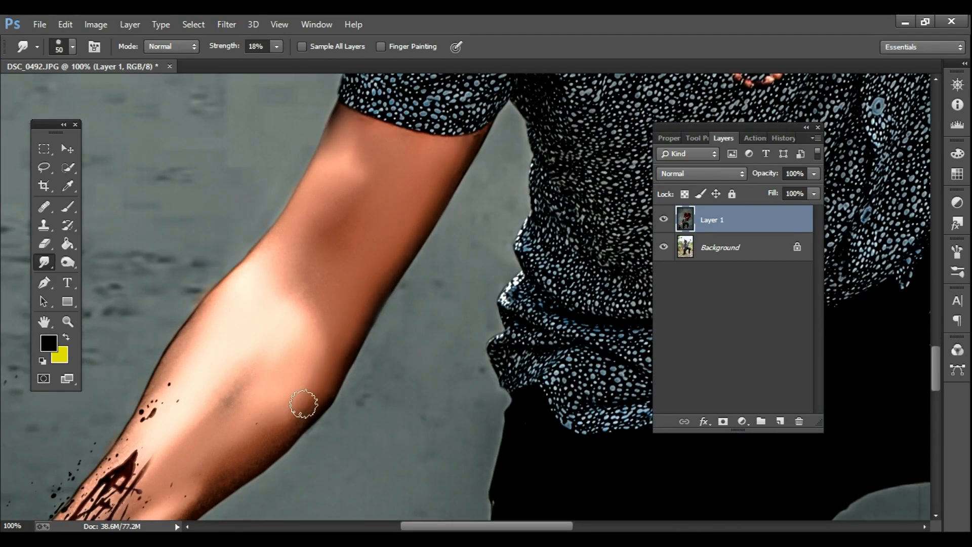
drag(228, 425, 362, 243)
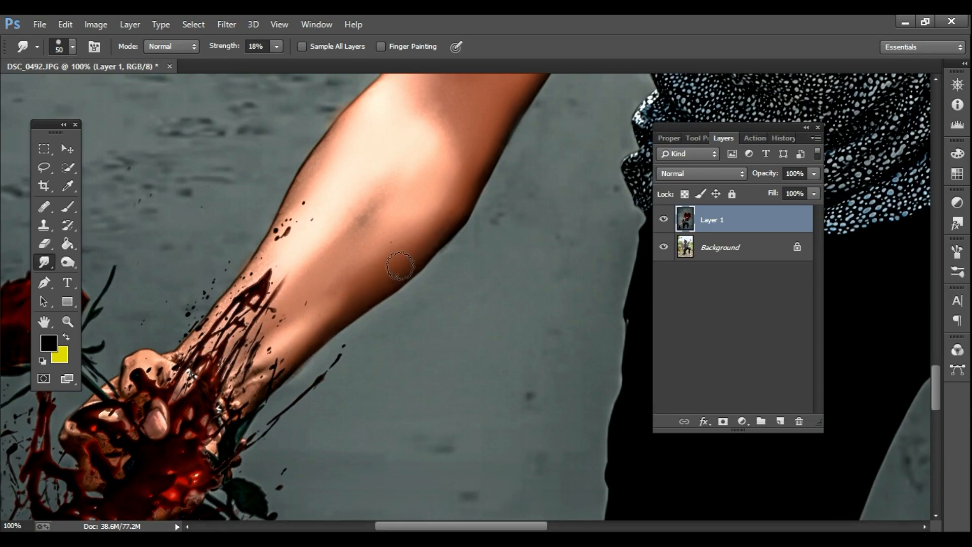
Step: Smudge the raised forearm's skin between the sleeve and the watch at 18% strength
drag(324, 263, 128, 496)
alt+click(856, 170)
drag(582, 167, 419, 422)
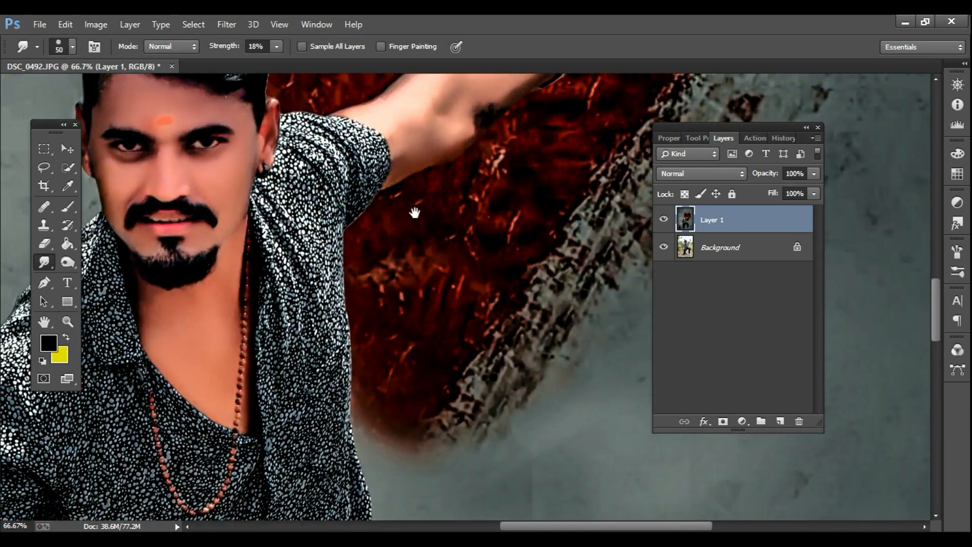
ctrl+click(396, 225)
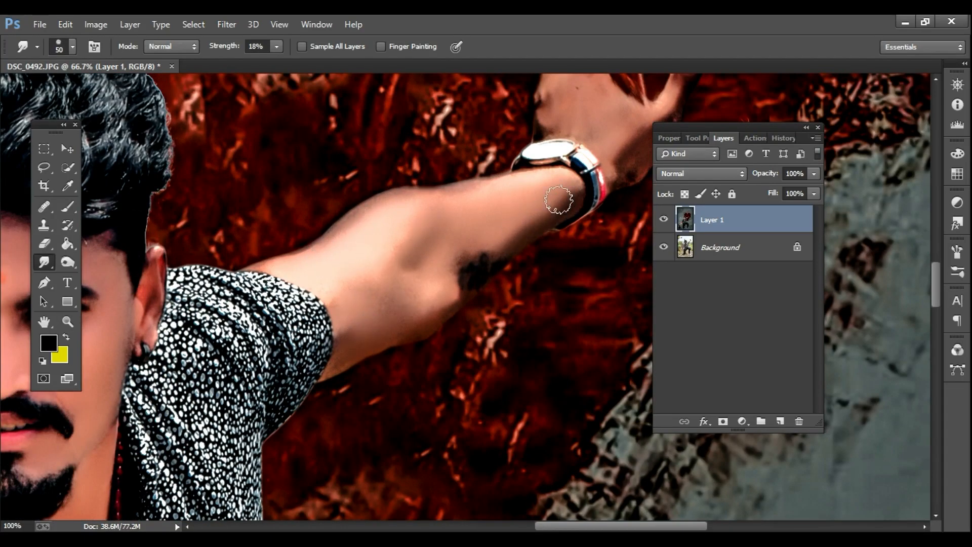
drag(521, 190, 405, 287)
Step: Compare the whole composite with the original photo by toggling the visibility of Layer 1
alt+click(507, 244)
alt+click(508, 243)
alt+click(508, 244)
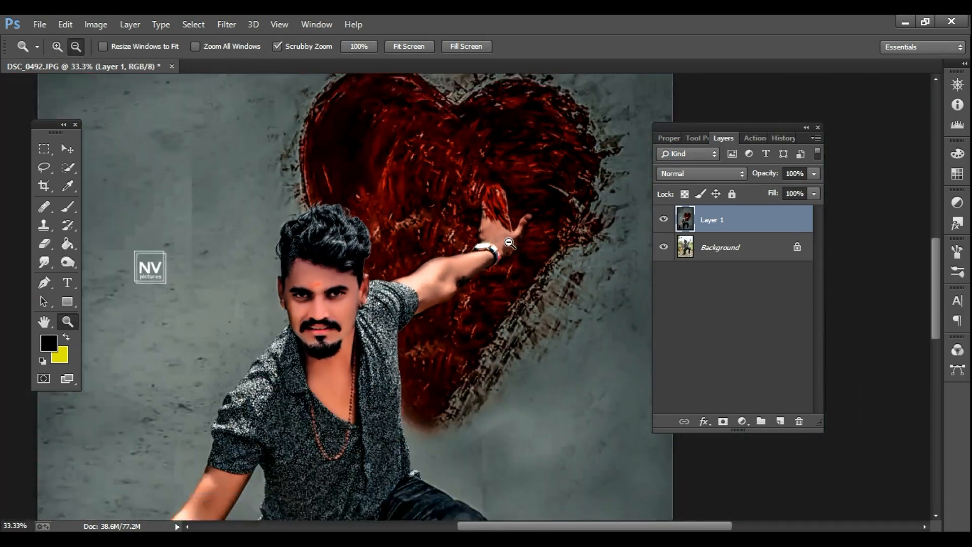
alt+click(509, 243)
alt+click(509, 243)
alt+click(509, 243)
alt+click(509, 243)
click(663, 218)
click(664, 218)
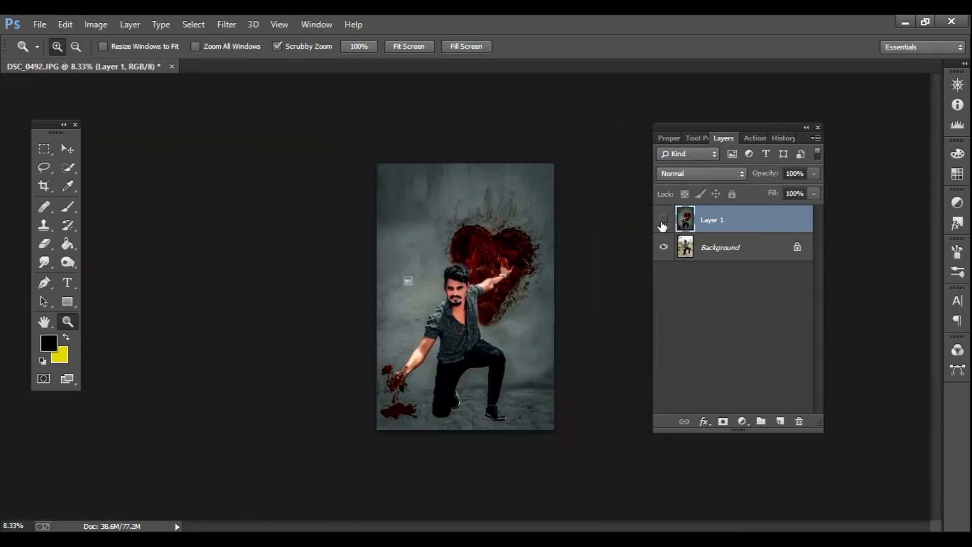
click(663, 219)
click(663, 219)
Step: Delete the original Background layer and flatten the image
click(720, 244)
key(Delete)
right_click(720, 226)
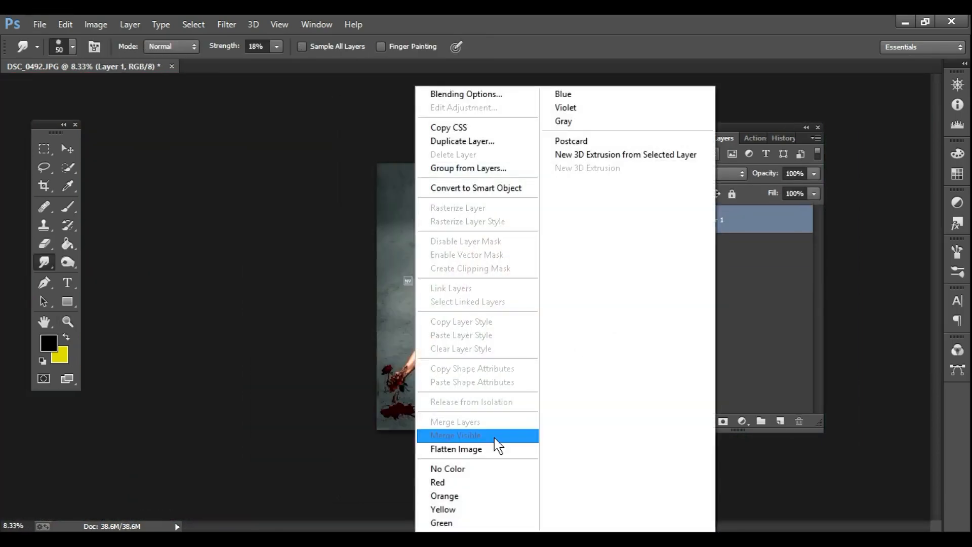
click(489, 449)
Step: Examine the face and hair up close on the flattened image, and check the whole composite again
key(z)
click(452, 272)
click(451, 271)
click(451, 271)
click(452, 271)
click(453, 271)
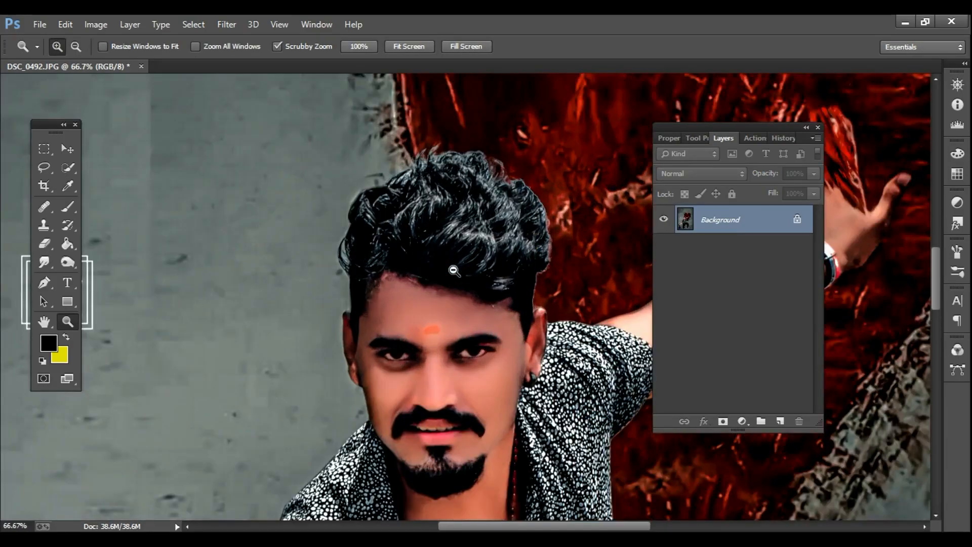
alt+click(454, 271)
alt+click(453, 270)
alt+click(453, 271)
alt+click(454, 270)
right_click(746, 227)
click(716, 293)
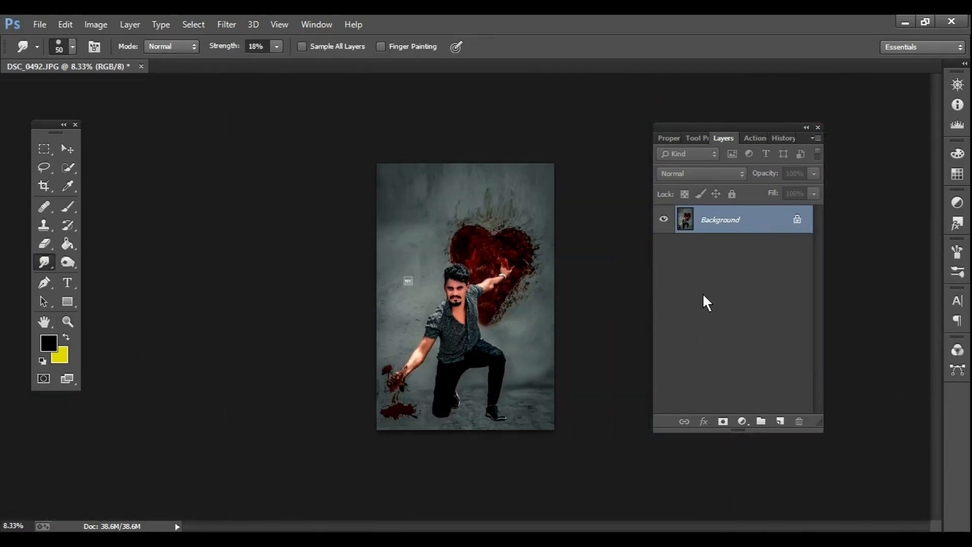
Step: Save the image as a JPEG named DSC_0492 in the 2020 edits folder inside editzz, at Maximum quality 12 with Baseline ("Standard") format
key(ctrl+shift+s)
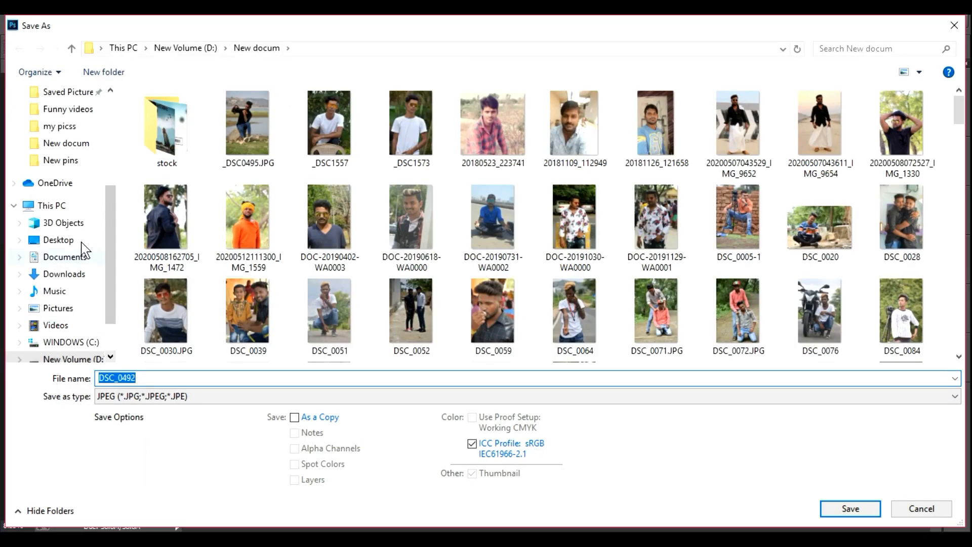
scroll(61, 163, up, 1)
click(59, 158)
click(71, 48)
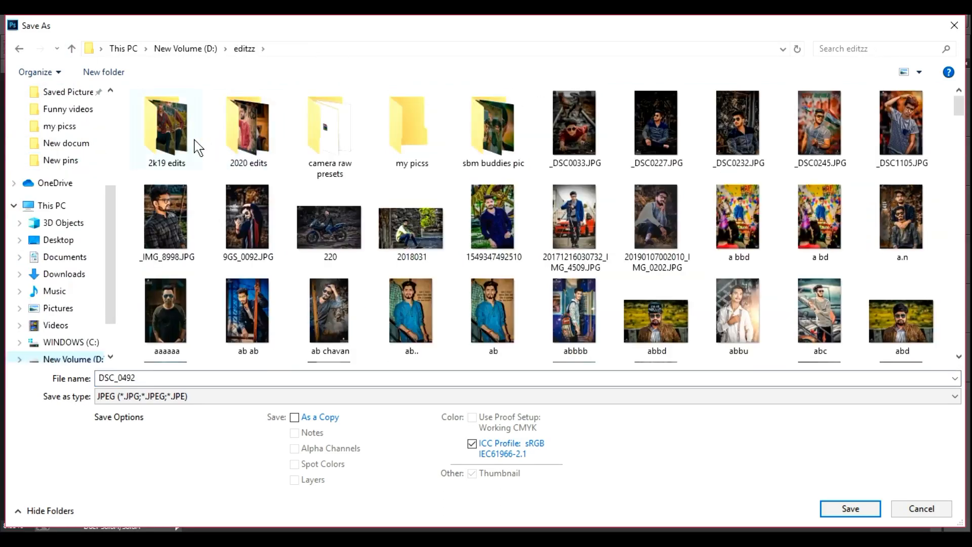
double_click(243, 151)
click(850, 508)
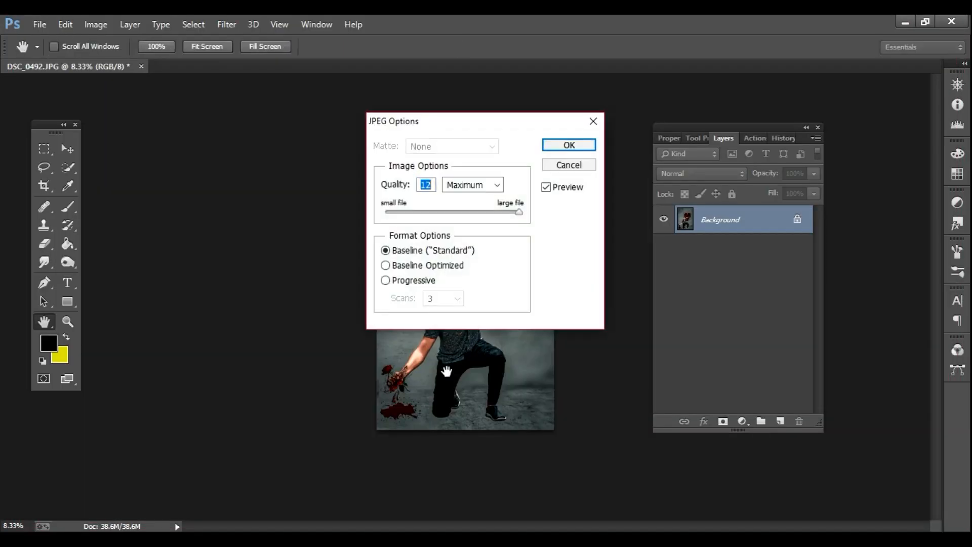
click(563, 145)
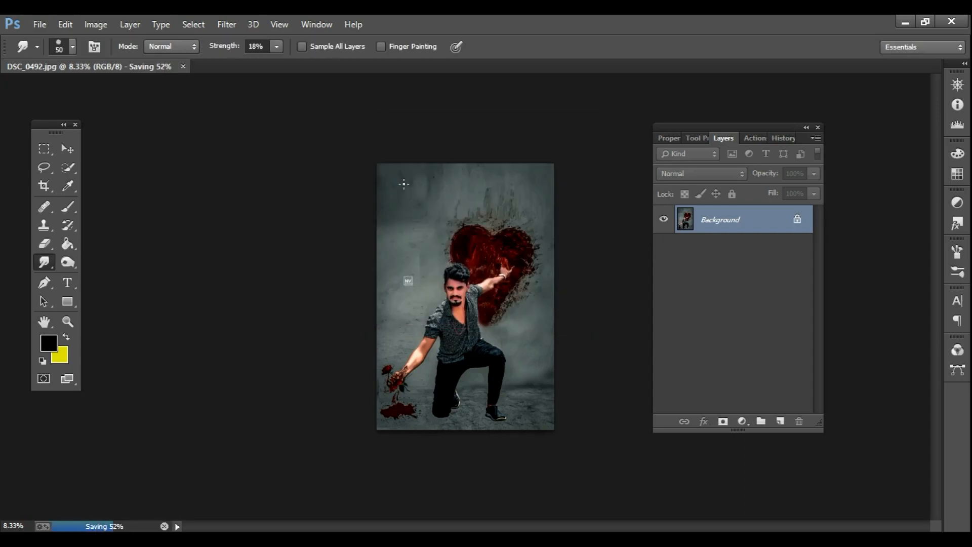